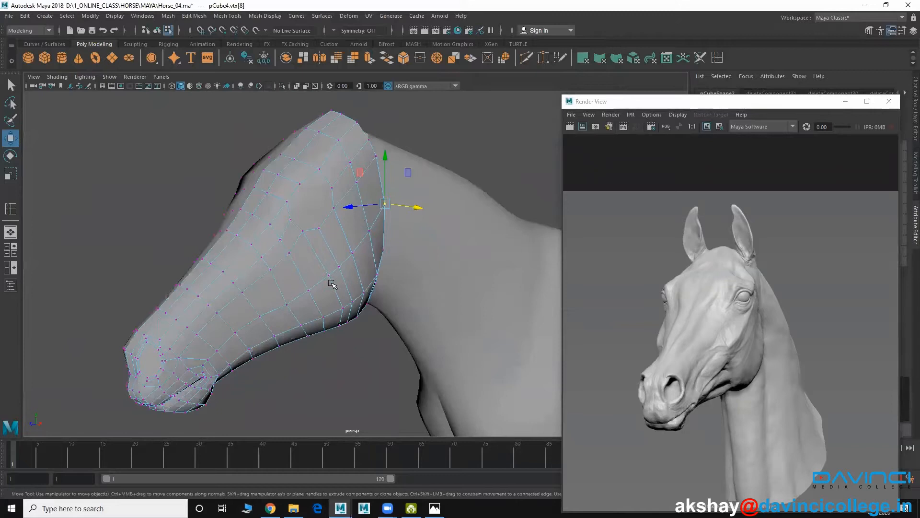
In the side view, move the brow vertices just above the eye slightly outward to match the horse reference image
scroll(310, 289, "up", 2)
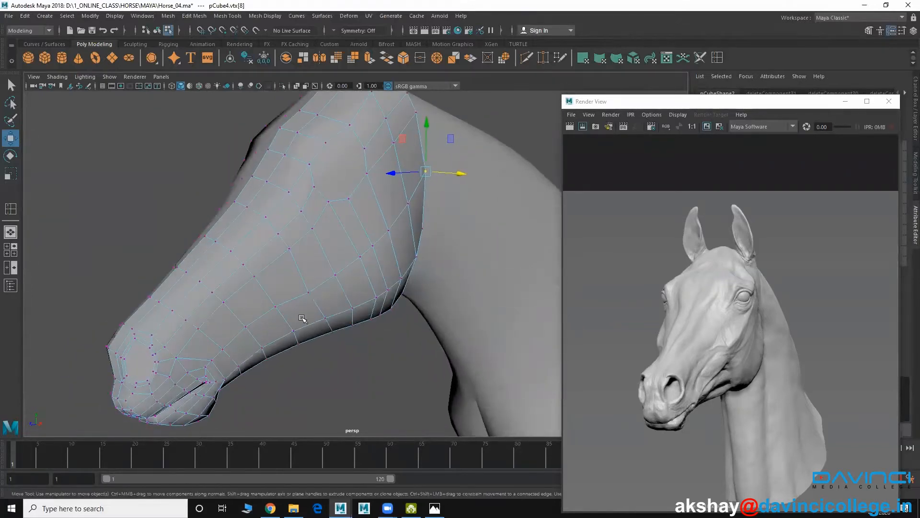
left_click_drag(269, 324, 248, 314, "alt")
left_click_drag(306, 312, 266, 335, "alt")
middle_click_drag(328, 210, 312, 291, "alt")
scroll(309, 271, "up", 3)
scroll(312, 290, "up", 4)
key("space")
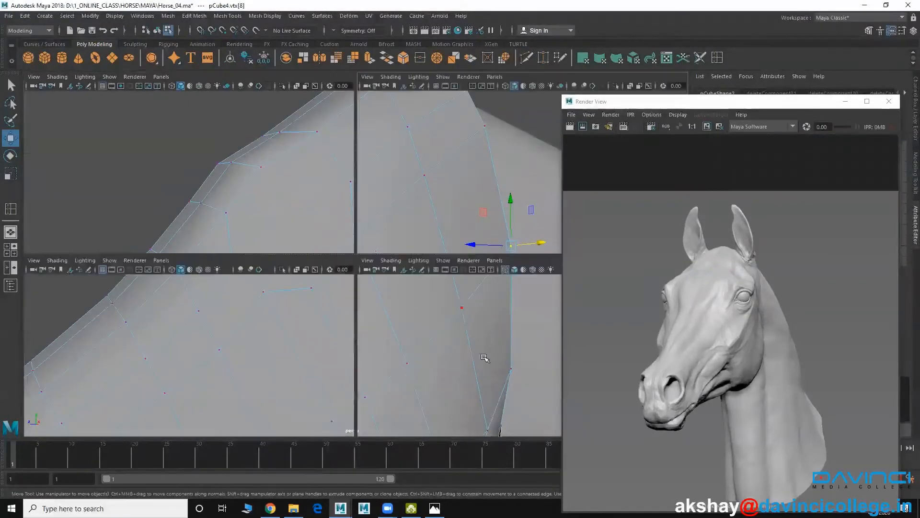
key("space")
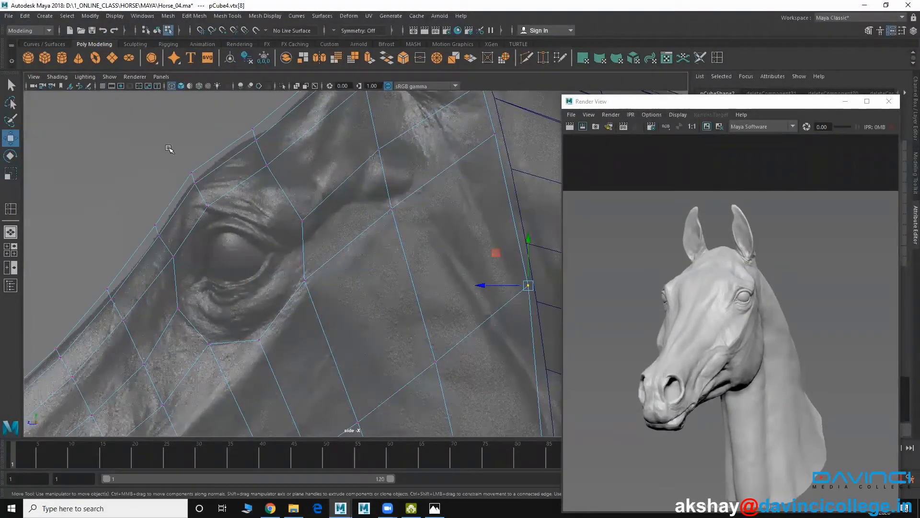
left_click_drag(169, 149, 236, 235)
left_click_drag(201, 191, 195, 186)
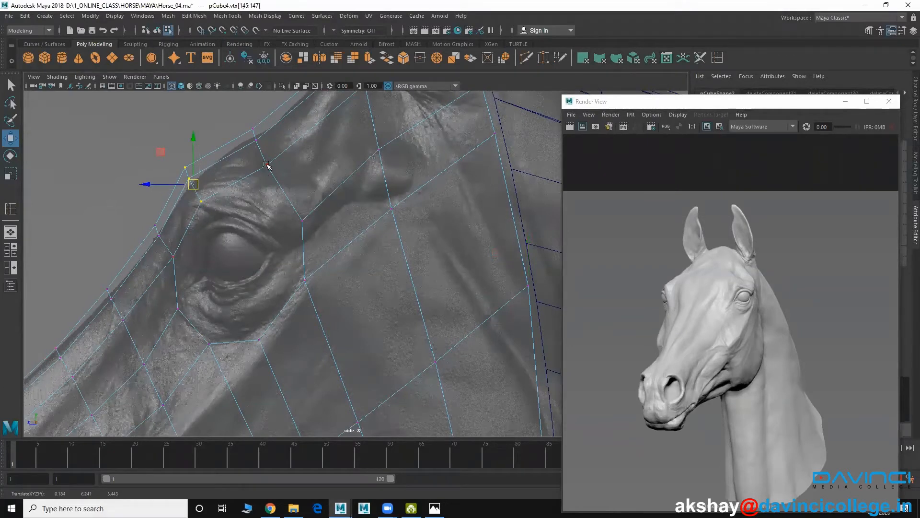
Extrude the polygon face covering the eye and scale the new face inward to form an inner ring
right_click_drag(267, 165, 264, 192)
left_click(242, 241)
key("space")
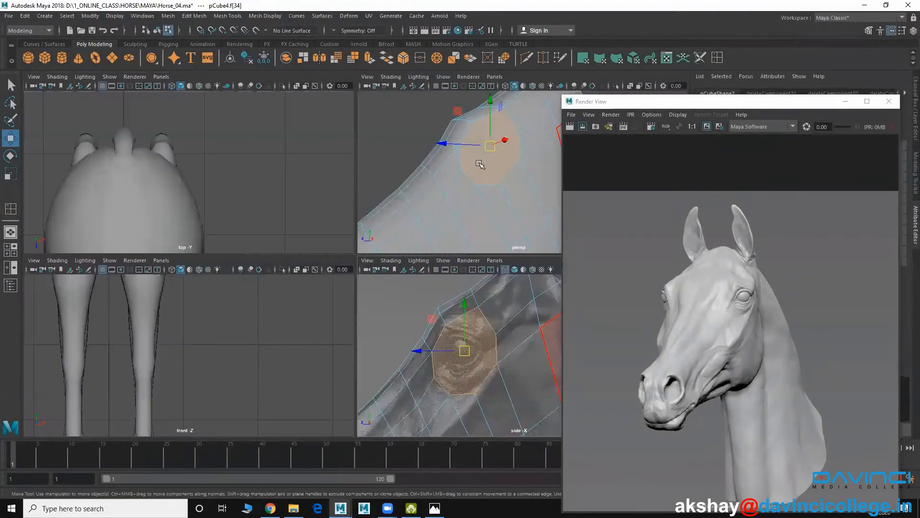
key("space")
left_click(196, 16)
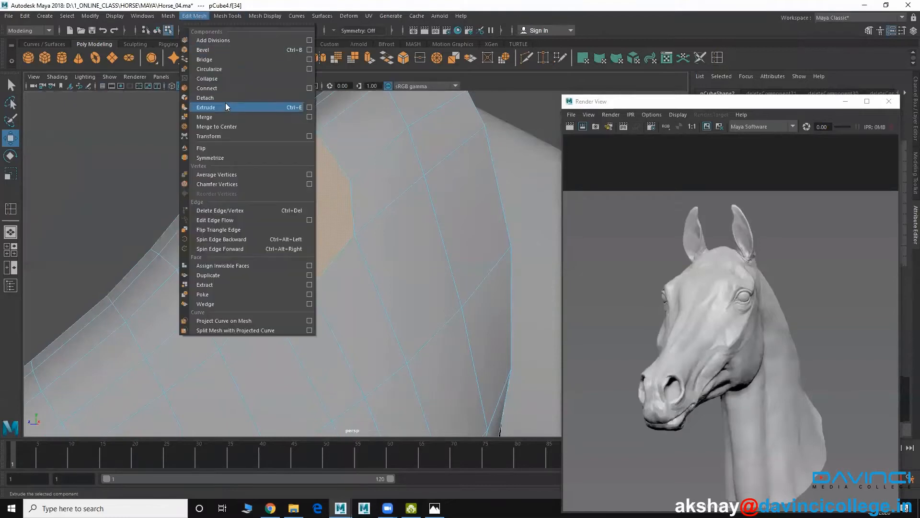
left_click(227, 107)
left_click_drag(337, 223, 282, 214)
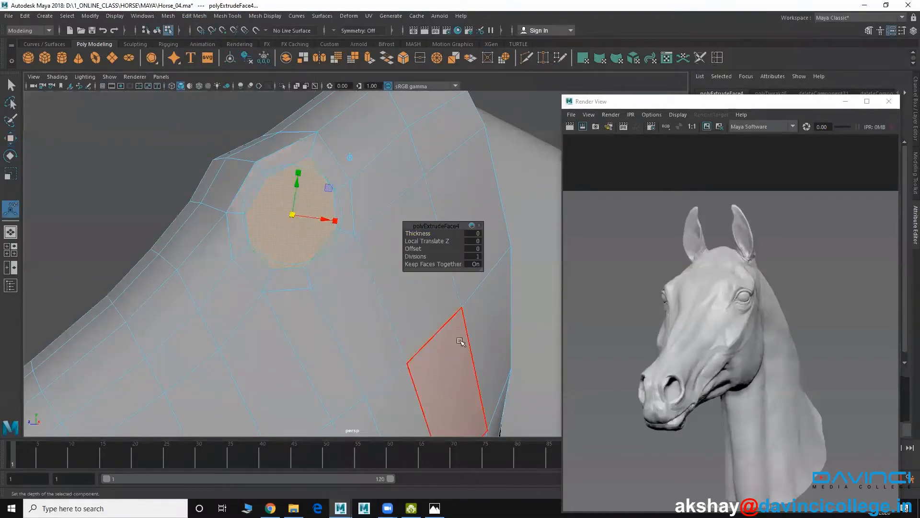
In the side view, move the inner ring's upper and rear vertices onto the upper eyelid and rear eye corner of the reference
key("space")
key("space")
right_click_drag(241, 258, 334, 313, "alt")
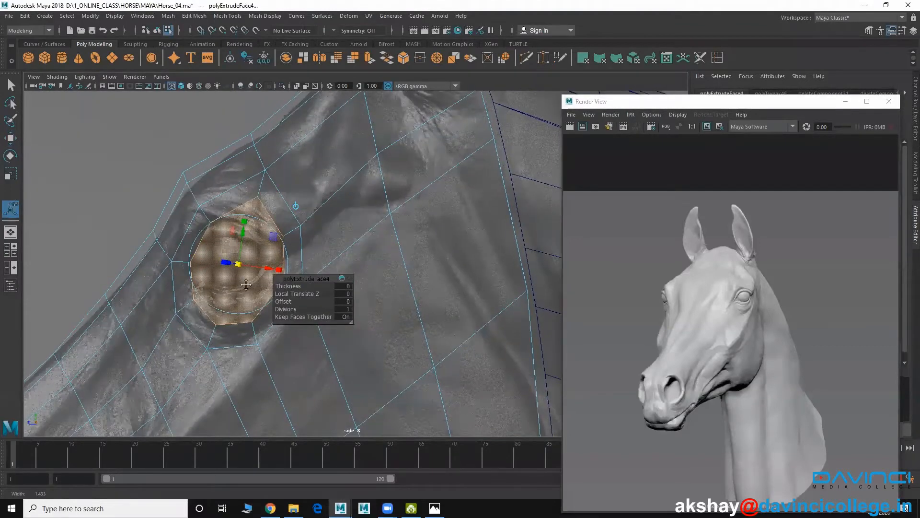
middle_click_drag(246, 284, 276, 252, "alt")
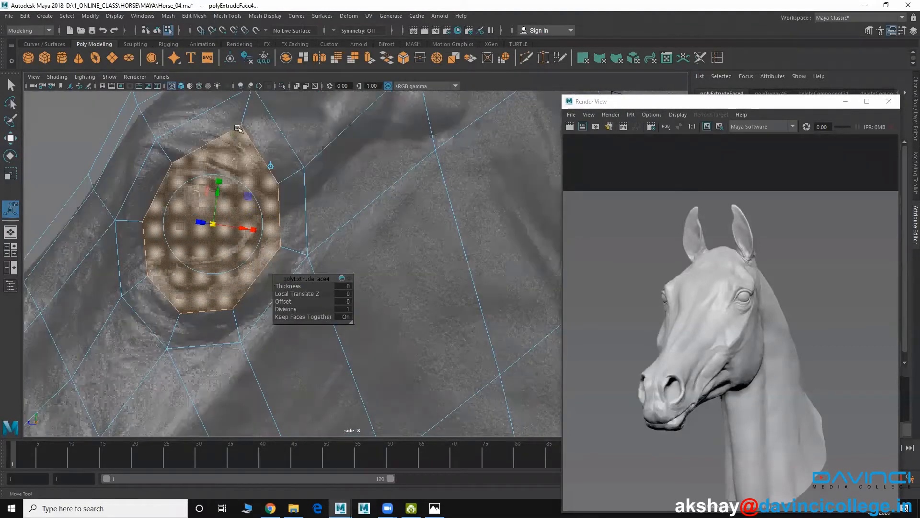
key("w")
key("F9")
left_click(243, 127)
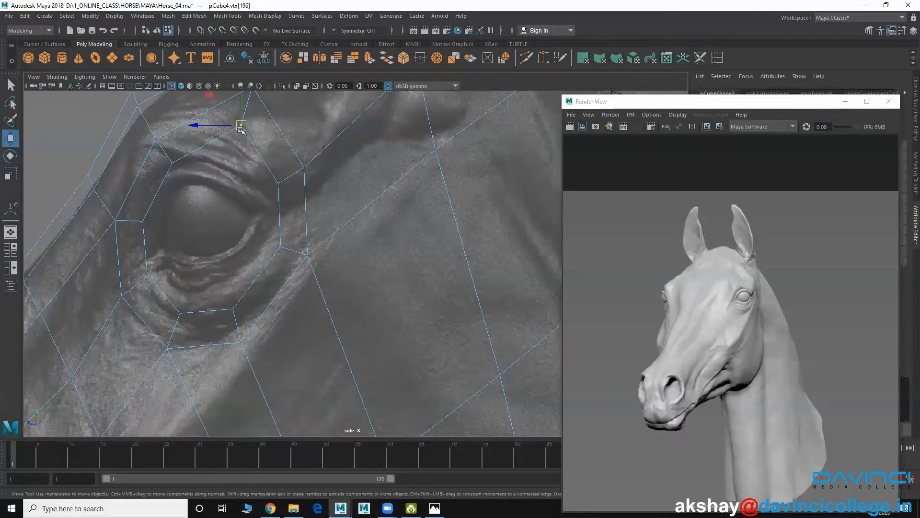
left_click_drag(242, 127, 262, 193)
left_click(278, 183)
left_click_drag(267, 226, 287, 252)
left_click_drag(281, 246, 254, 235)
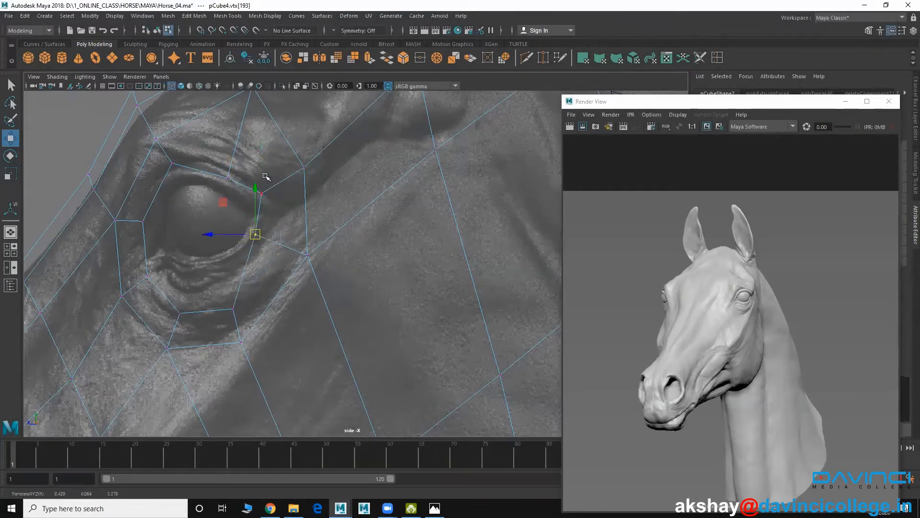
left_click(261, 193)
left_click_drag(261, 193, 266, 211)
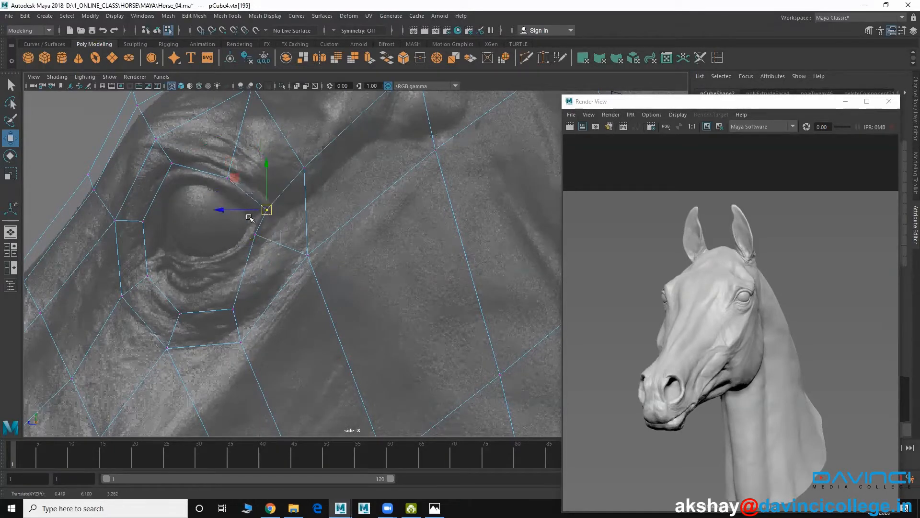
Move the inner ring's front and lower vertices onto the front corner and lower eyelid of the reference eye
left_click(146, 274)
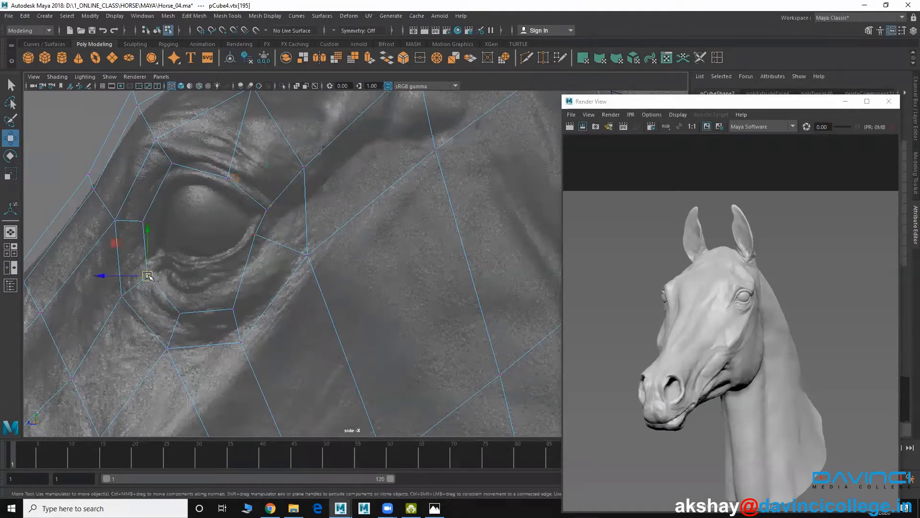
left_click_drag(146, 272, 147, 217)
left_click(137, 219)
left_click(171, 163)
left_click_drag(171, 163, 177, 171)
left_click(155, 219)
left_click_drag(155, 219, 147, 213)
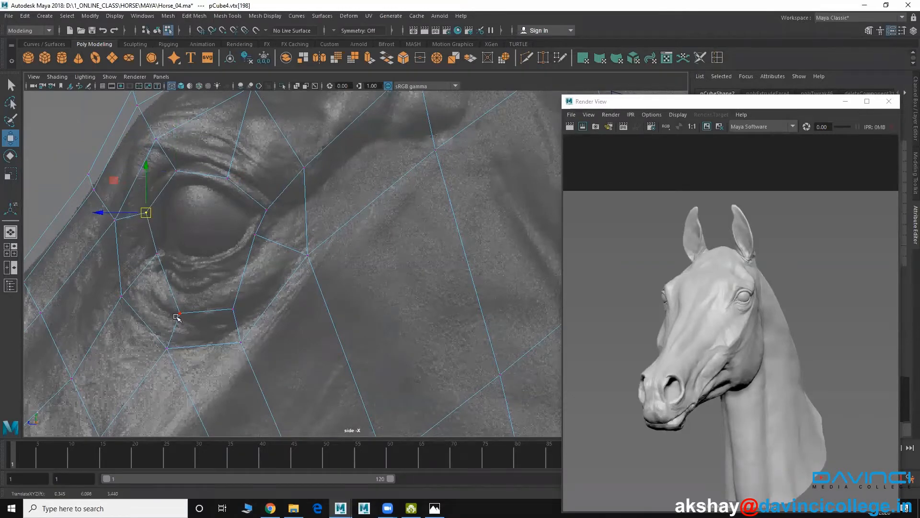
left_click_drag(177, 317, 191, 273)
left_click_drag(234, 311, 229, 259)
Rotate the inner eye face in the perspective view so it follows the side of the head, checking it from several angles
middle_click_drag(174, 315, 199, 306, "alt")
right_click_drag(227, 304, 343, 230, "alt")
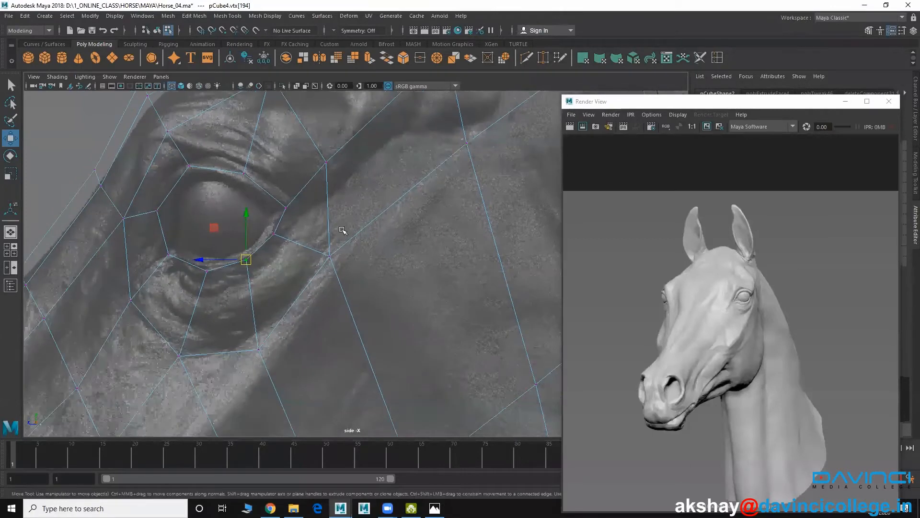
key("space")
key("space")
left_click_drag(327, 253, 399, 264, "alt")
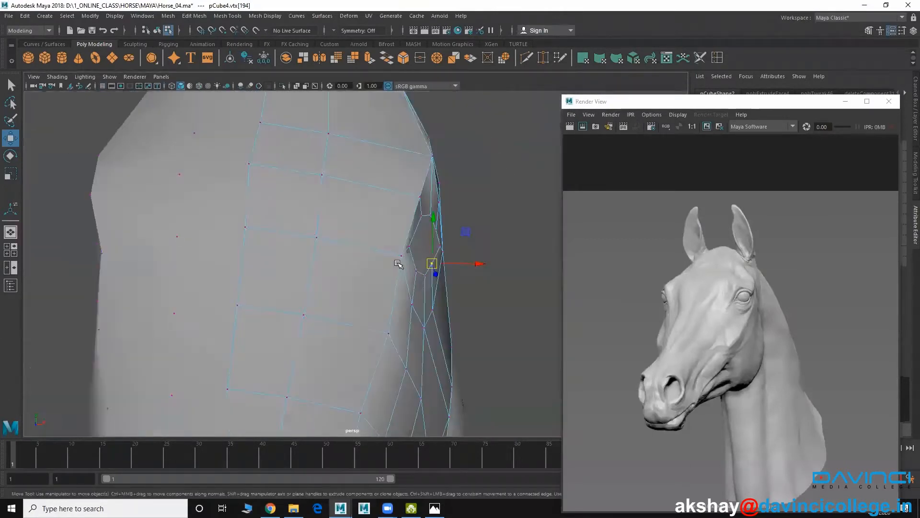
middle_click_drag(400, 264, 316, 260, "alt")
left_click_drag(312, 270, 290, 271, "alt")
right_click_drag(299, 225, 298, 250)
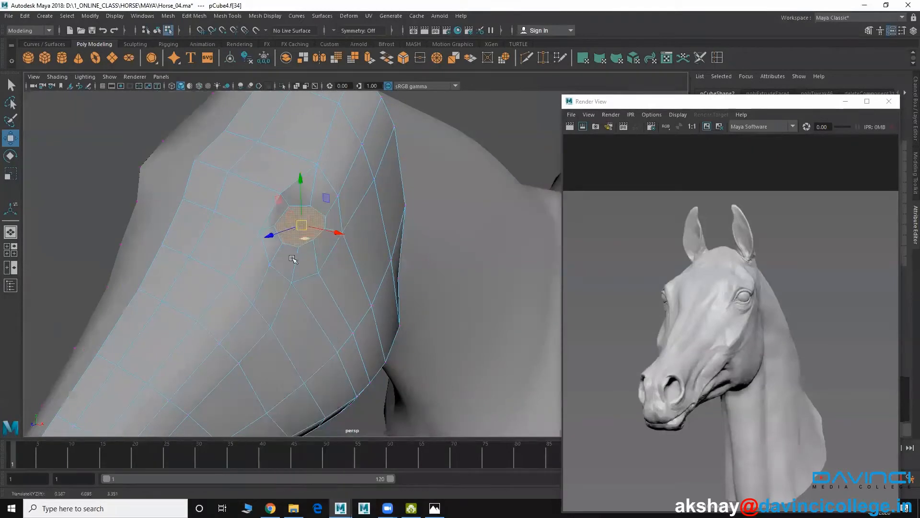
left_click_drag(293, 260, 338, 256, "alt")
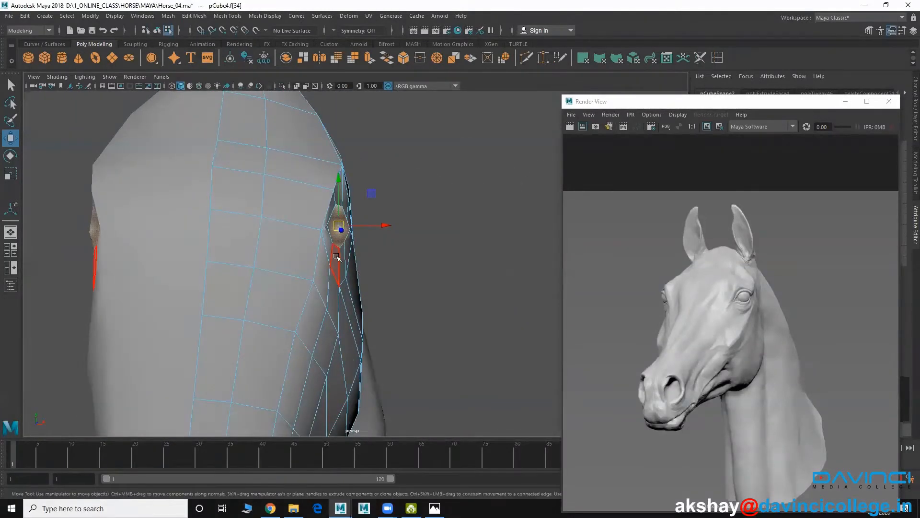
key("e")
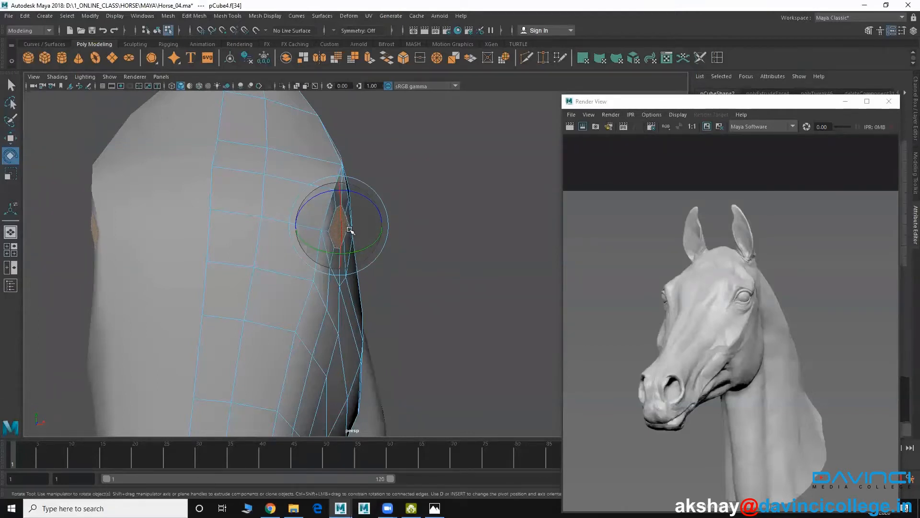
left_click_drag(363, 261, 337, 343, "alt")
right_click_drag(337, 344, 291, 345, "alt")
middle_click_drag(287, 384, 336, 296, "alt")
left_click_drag(336, 297, 278, 307, "alt")
right_click_drag(278, 307, 385, 324, "alt")
middle_click_drag(362, 259, 337, 318, "alt")
In the side view, readjust the inner ring's vertices around the rear eye corner to fit the eyelid outline
key("space")
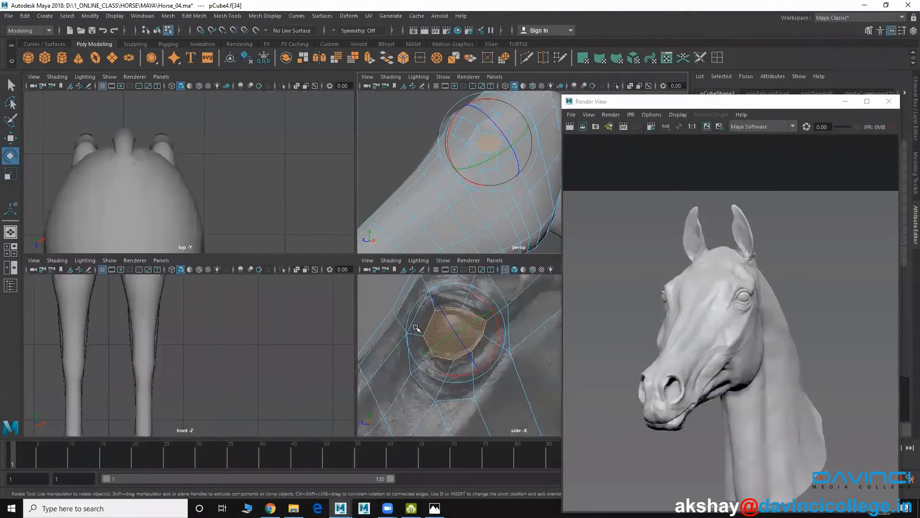
key("space")
left_click(229, 16)
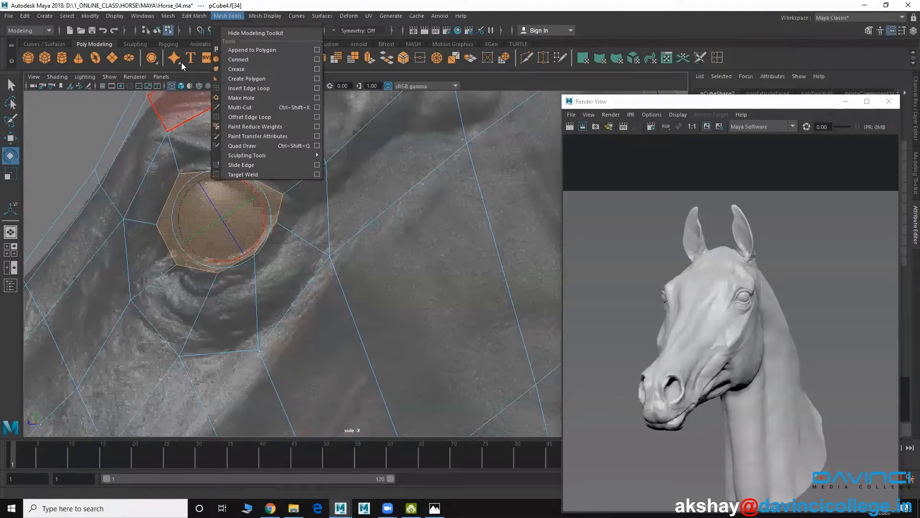
left_click(173, 187)
left_click_drag(302, 399, 213, 200)
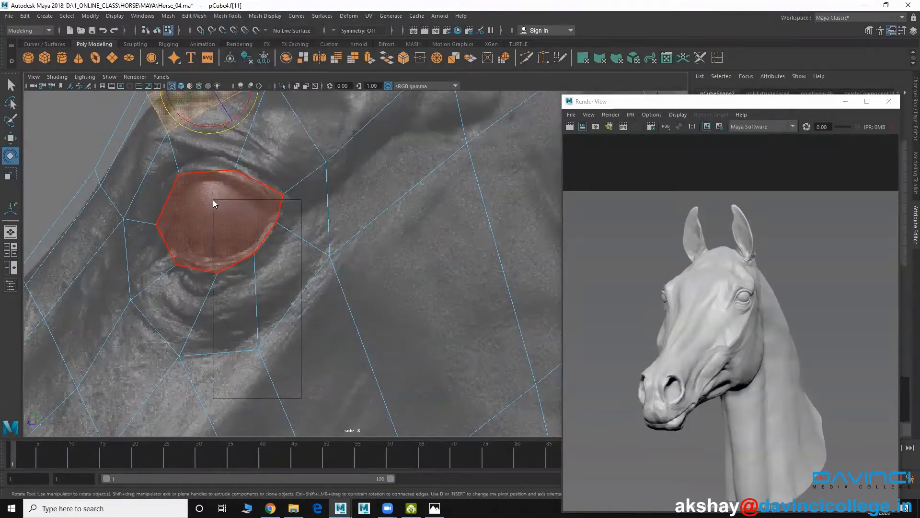
right_click_drag(224, 169, 178, 167)
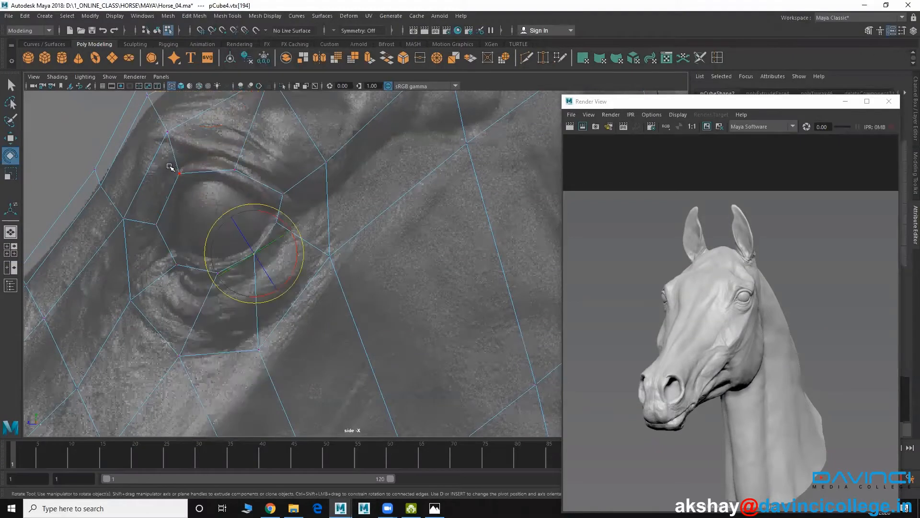
left_click_drag(171, 166, 277, 181)
key("w")
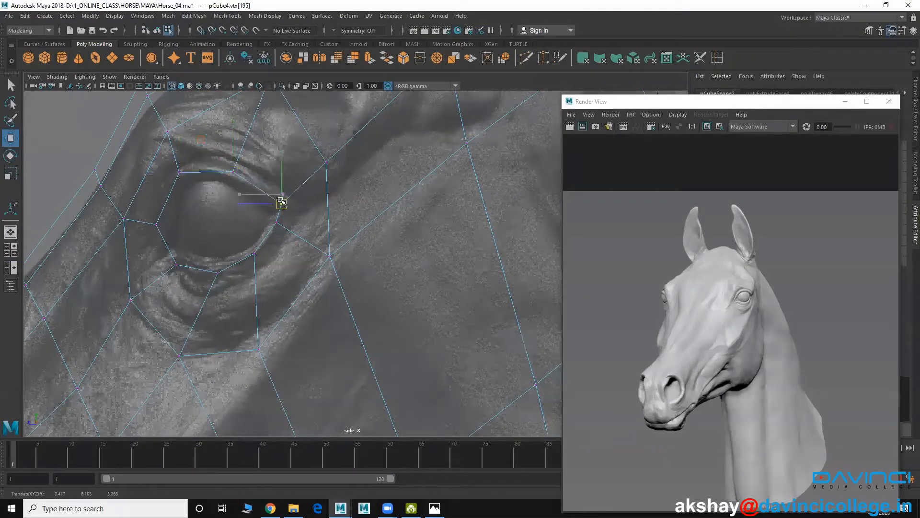
left_click(277, 222)
left_click_drag(277, 223, 274, 231)
Extrude the inner eye face again and scale it slightly inward to form a narrow eyelid rim
middle_click_drag(231, 279, 259, 238, "alt")
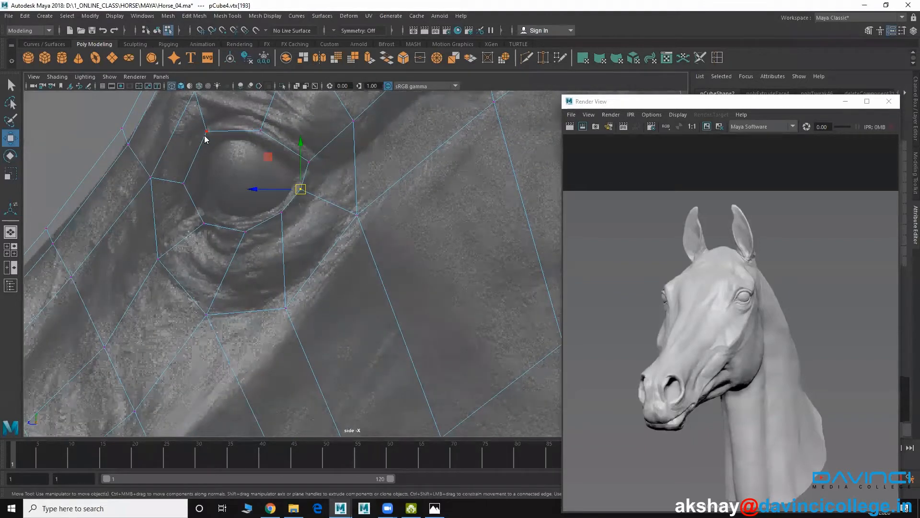
right_click_drag(205, 136, 220, 163)
left_click(194, 16)
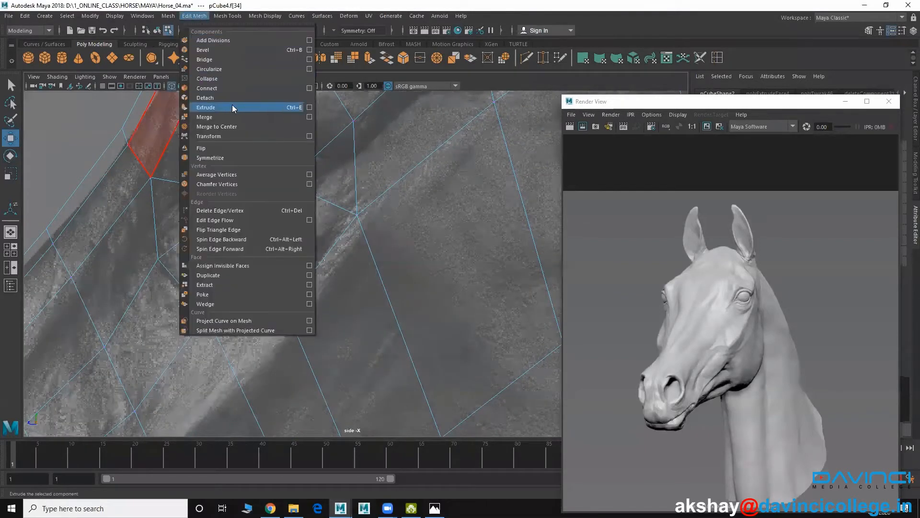
left_click(226, 104)
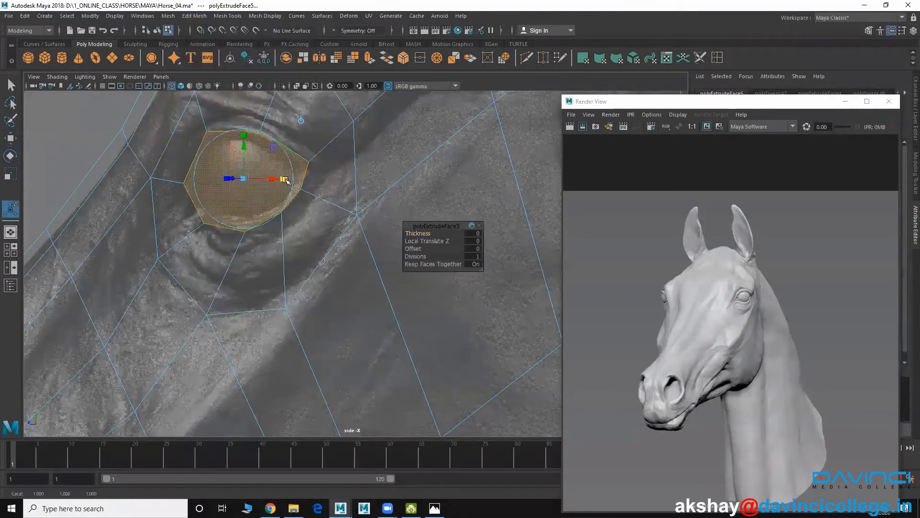
left_click_drag(244, 179, 242, 178)
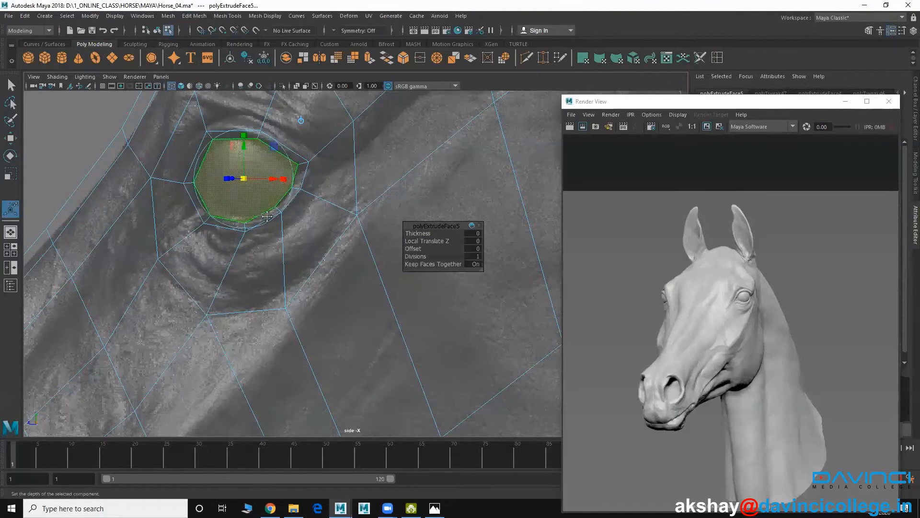
Insert an edge loop around the eye, just outside the eyelid ring
middle_click_drag(242, 178, 227, 215, "alt")
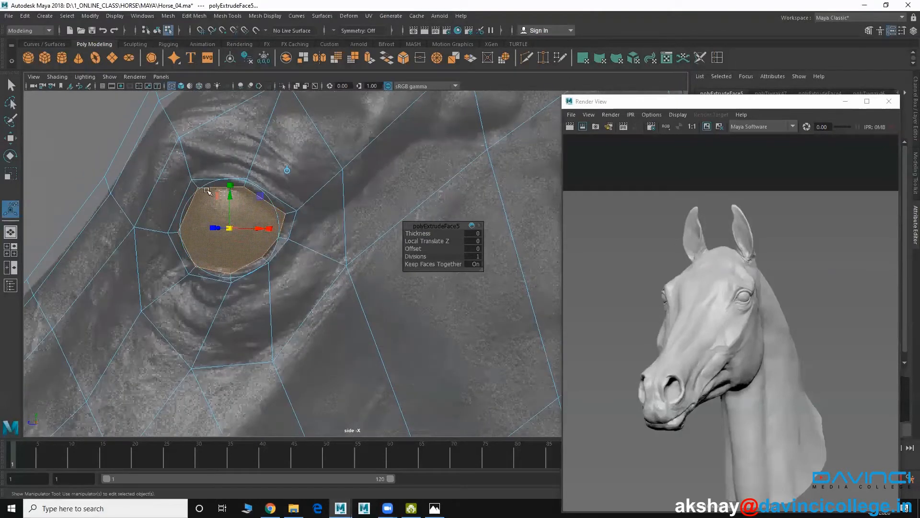
left_click(190, 18)
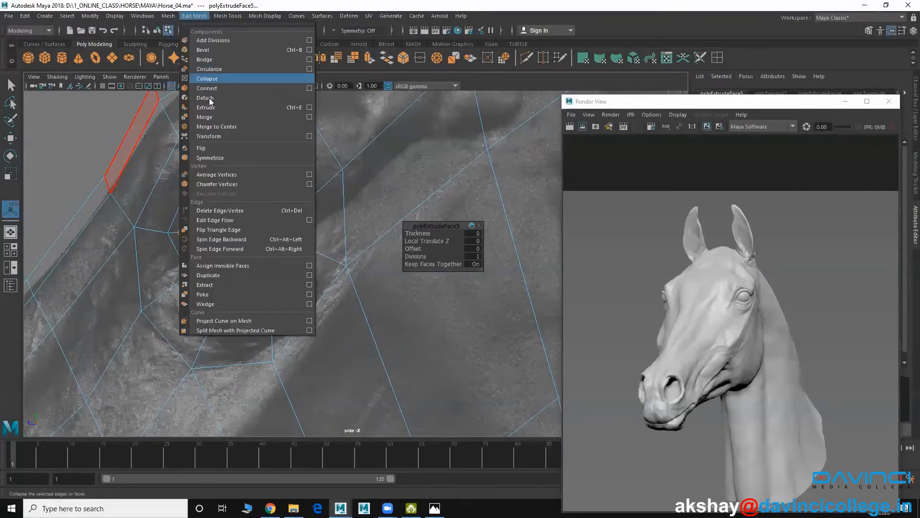
left_click(192, 18)
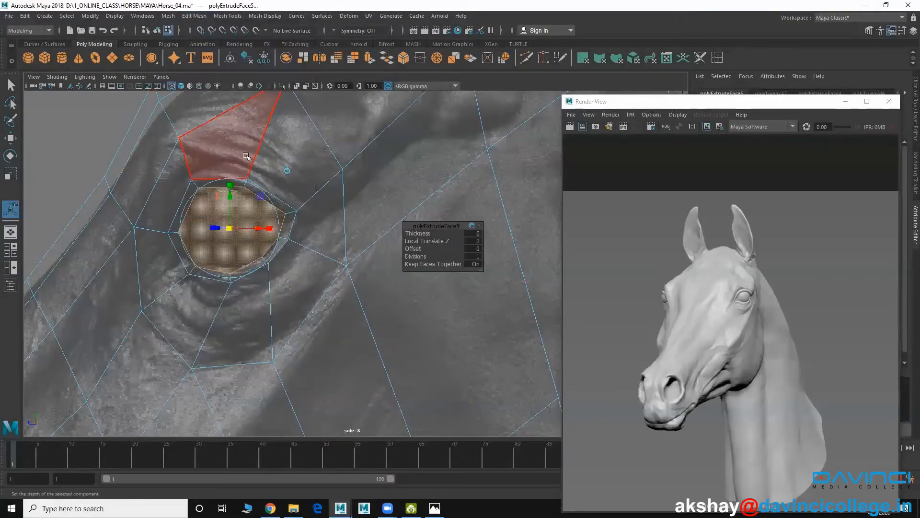
left_click(228, 16)
left_click(253, 92)
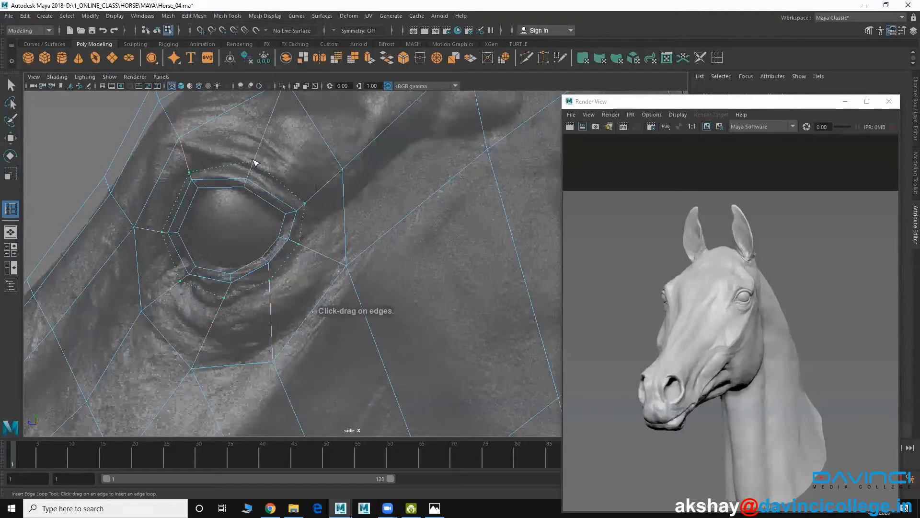
left_click(257, 157)
In the side view, move the new loop's upper vertices to follow the upper eyelid fold in the reference image
key("w")
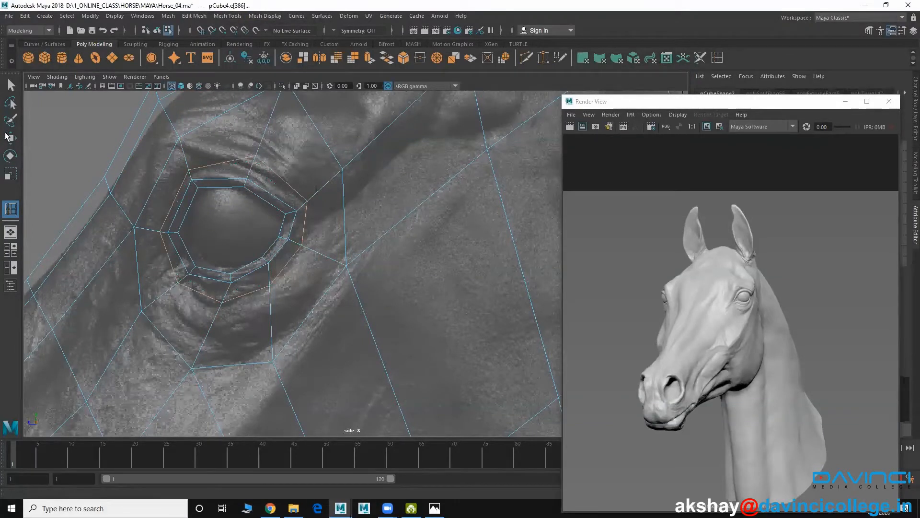
right_click_drag(187, 171, 178, 167)
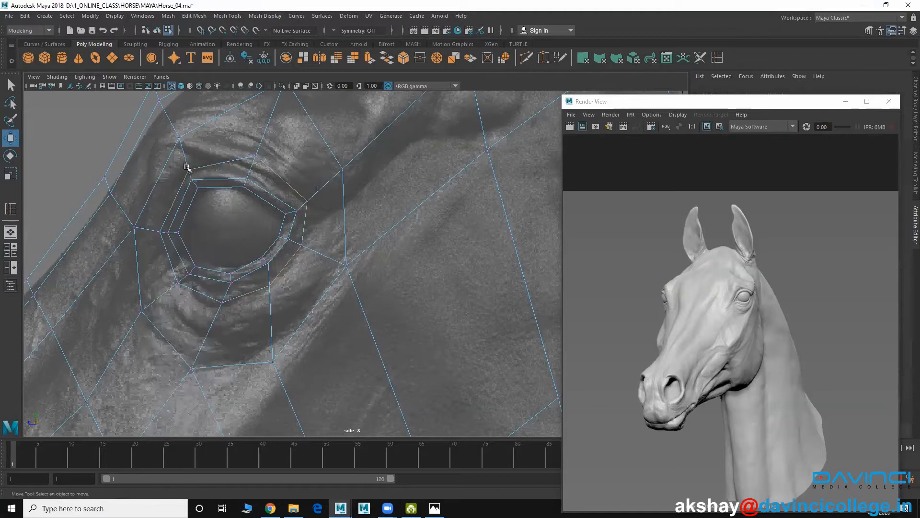
left_click(187, 170)
left_click_drag(243, 148, 262, 167)
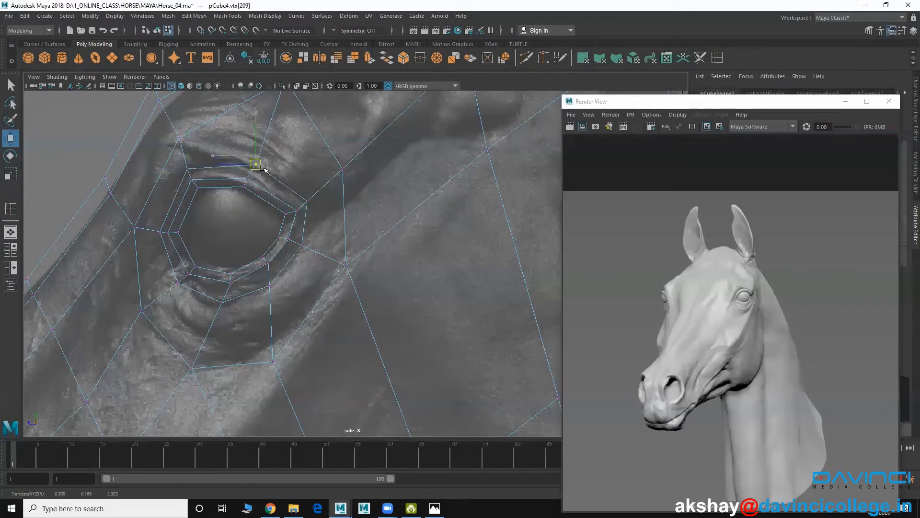
left_click(307, 200)
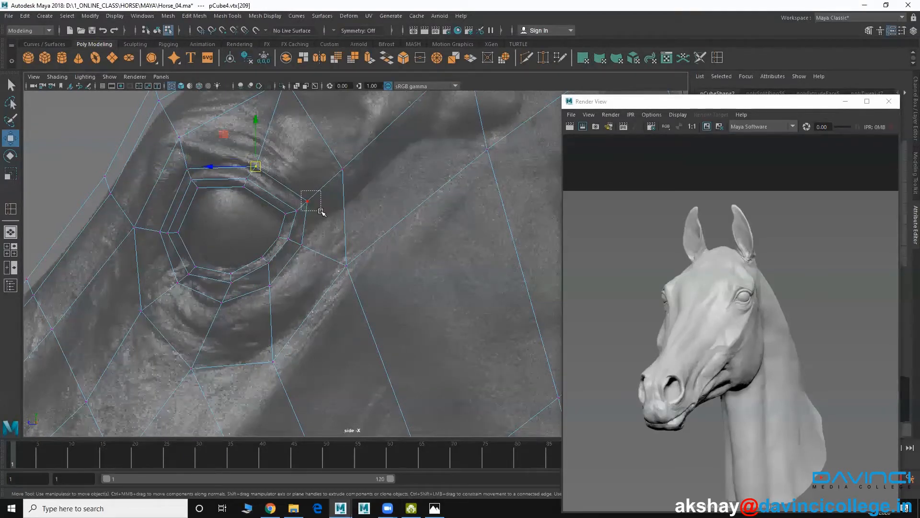
Move the new loop's front, lower and rear vertices slightly outward to even out the ring around the eye
left_click(160, 232)
left_click(178, 282)
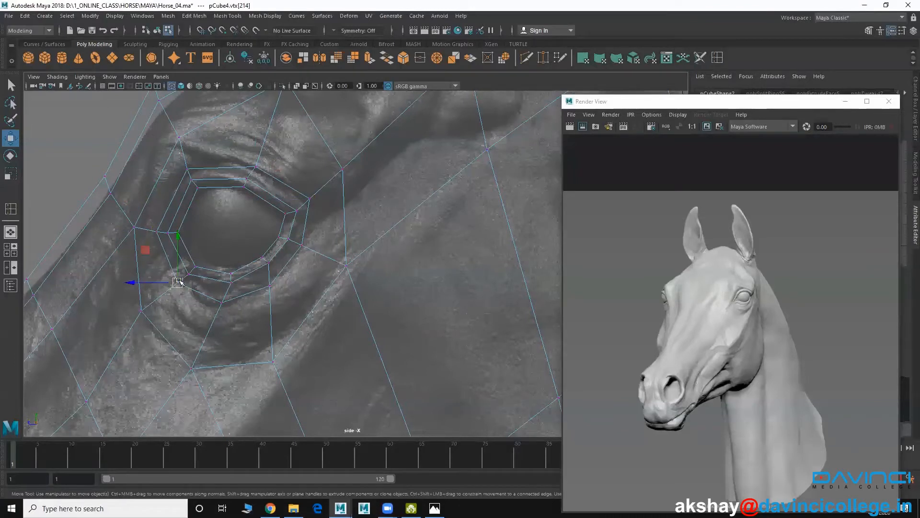
left_click_drag(179, 283, 221, 308)
left_click(222, 302)
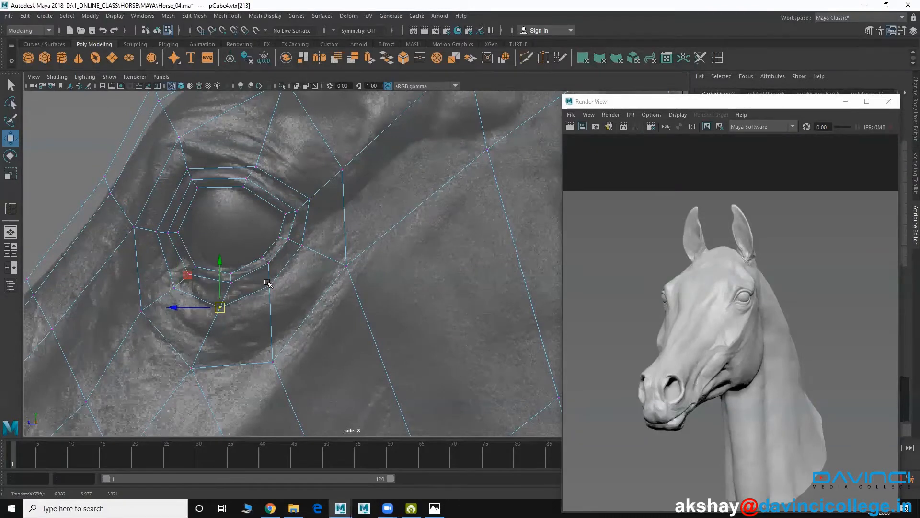
left_click(302, 246)
In the perspective view, extrude the inner eye face inward into the head and delete it to open the eye socket
key("space")
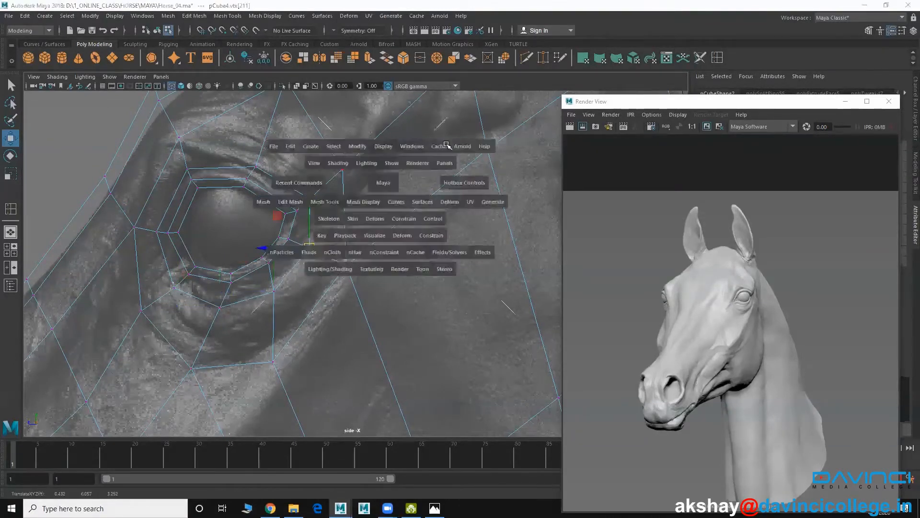
key("space")
left_click_drag(307, 226, 372, 219, "alt")
middle_click_drag(336, 236, 305, 251, "alt")
left_click_drag(307, 250, 376, 242, "alt")
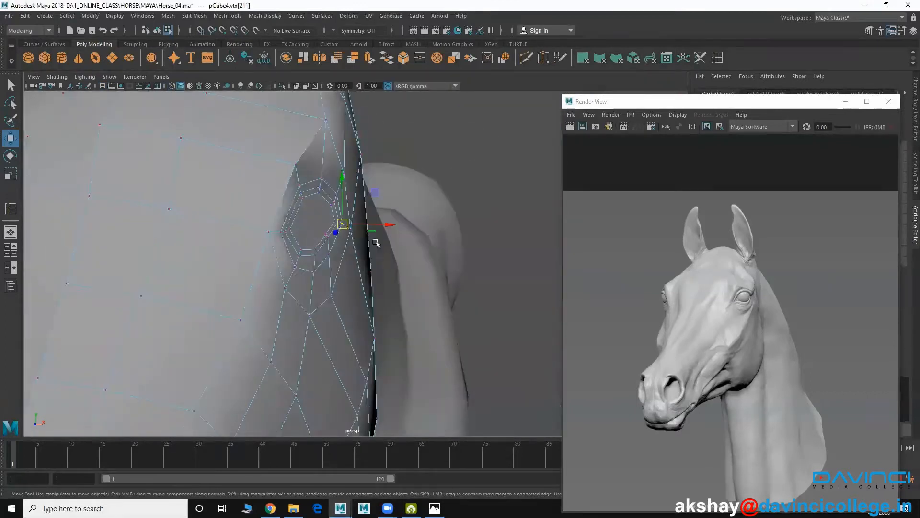
right_click_drag(293, 254, 325, 249, "alt")
left_click_drag(288, 232, 304, 236, "alt")
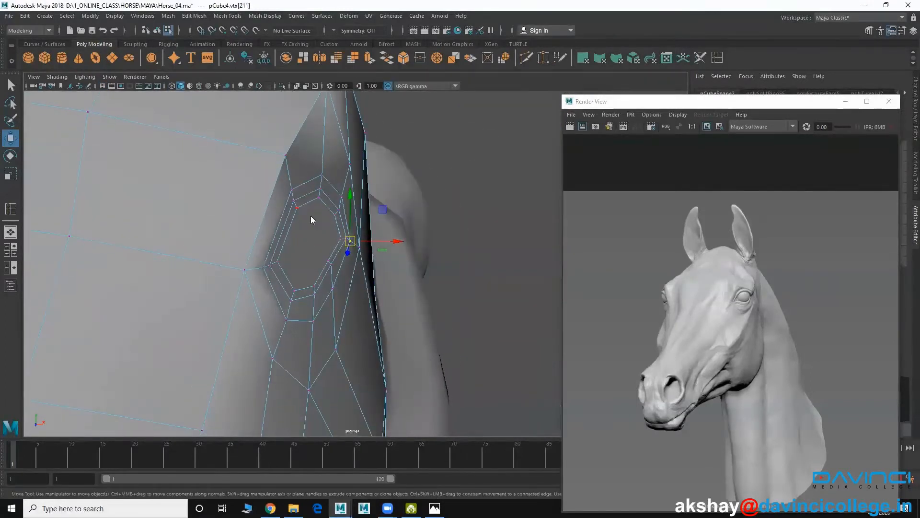
right_click_drag(311, 217, 312, 243)
left_click(312, 243)
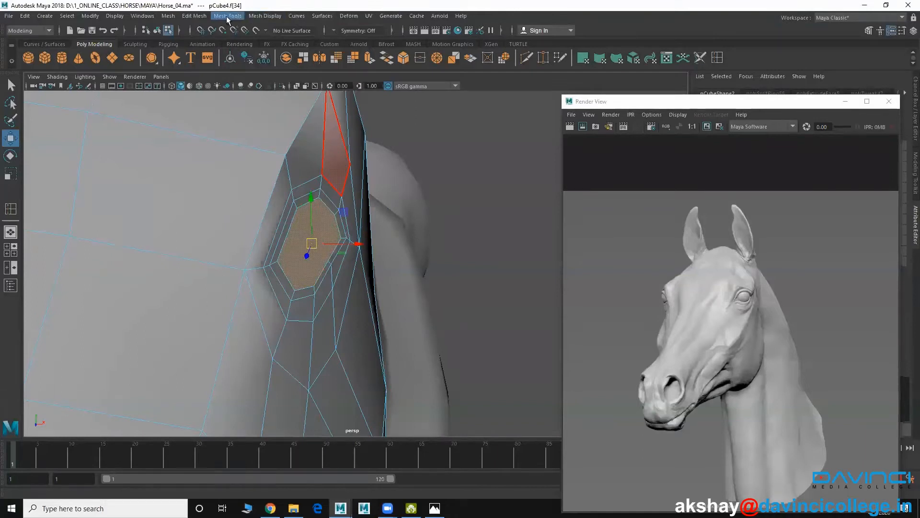
left_click(194, 16)
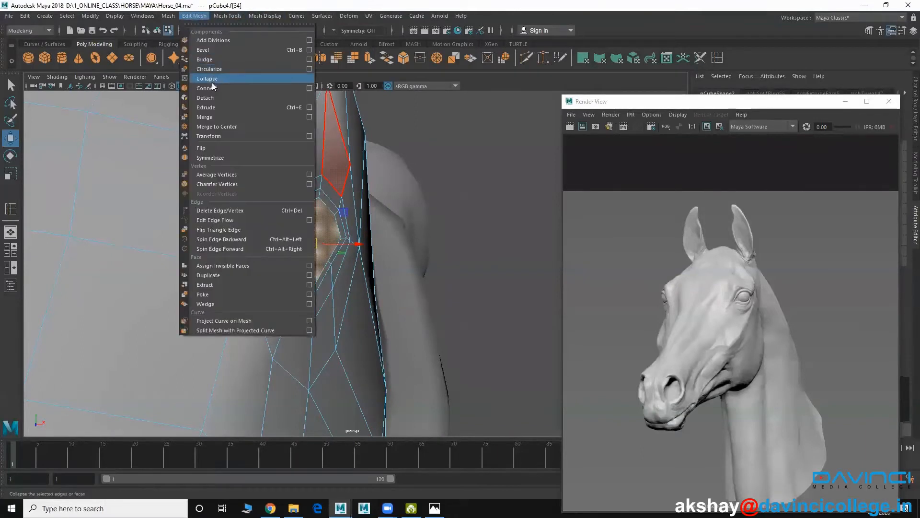
left_click(212, 107)
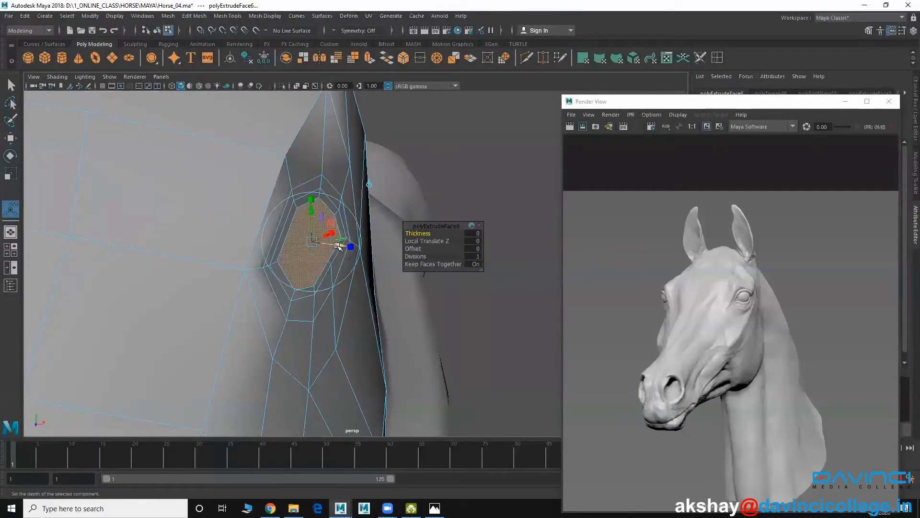
left_click_drag(338, 247, 425, 325)
key("Delete")
Examine the extruded eye socket against the side reference and from several angles in the perspective view
key("space")
key("space")
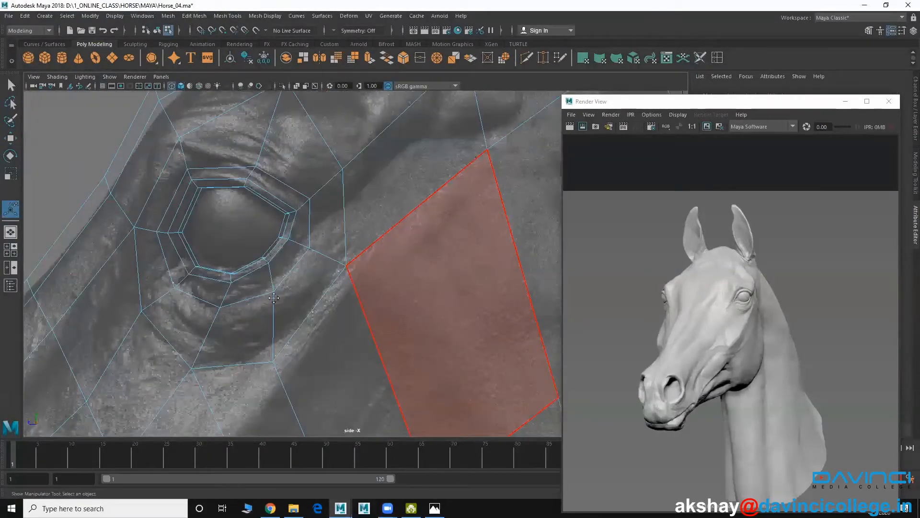
scroll(274, 298, "up", 1)
scroll(302, 288, "up", 1)
scroll(346, 329, "up", 1)
key("space")
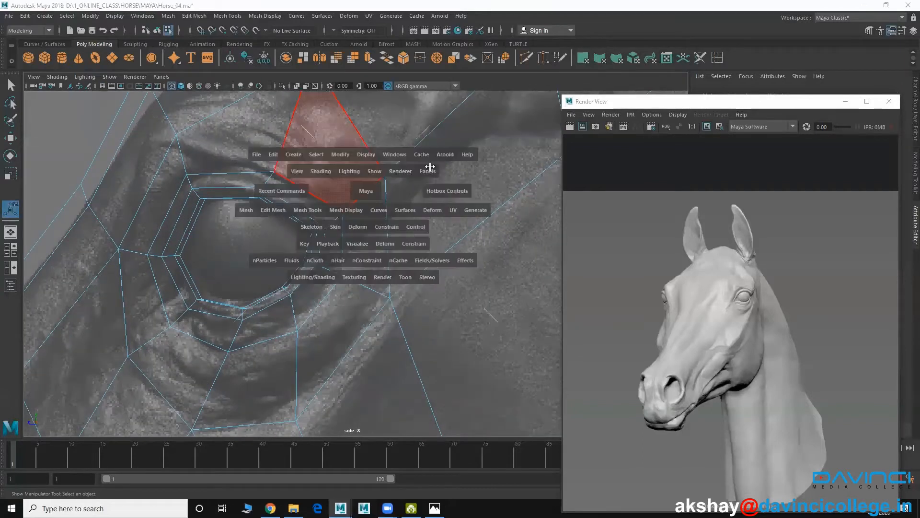
key("space")
left_click_drag(292, 231, 346, 229, "alt")
left_click_drag(438, 271, 232, 234, "alt")
left_click_drag(315, 264, 335, 191, "alt")
Select the vertices around the eye opening, inspect the socket up close and return to object selection mode
right_click(338, 193)
left_click(291, 190)
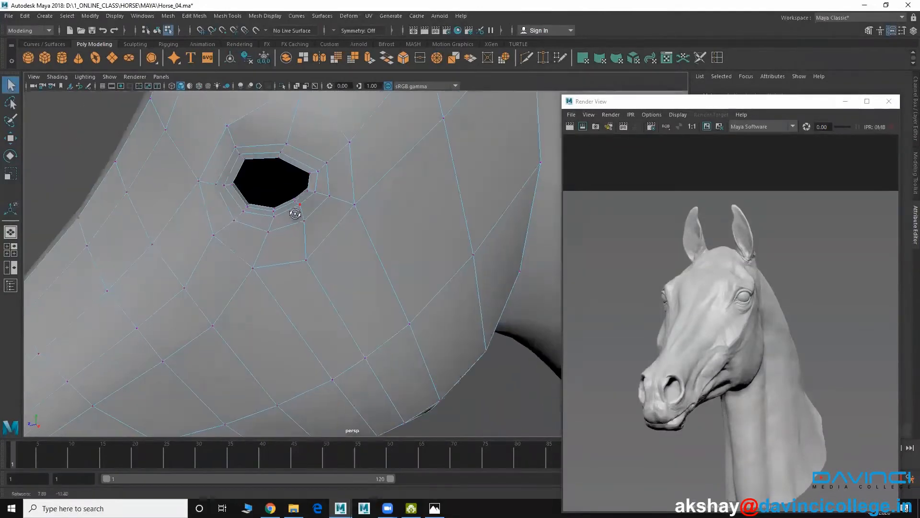
scroll(285, 169, "up", 3)
left_click_drag(306, 148, 199, 270)
key("w")
left_click_drag(337, 339, 331, 268, "alt")
left_click_drag(308, 225, 337, 272, "alt")
scroll(366, 265, "down", 6)
scroll(337, 273, "up", 2)
right_click_drag(357, 177, 394, 161)
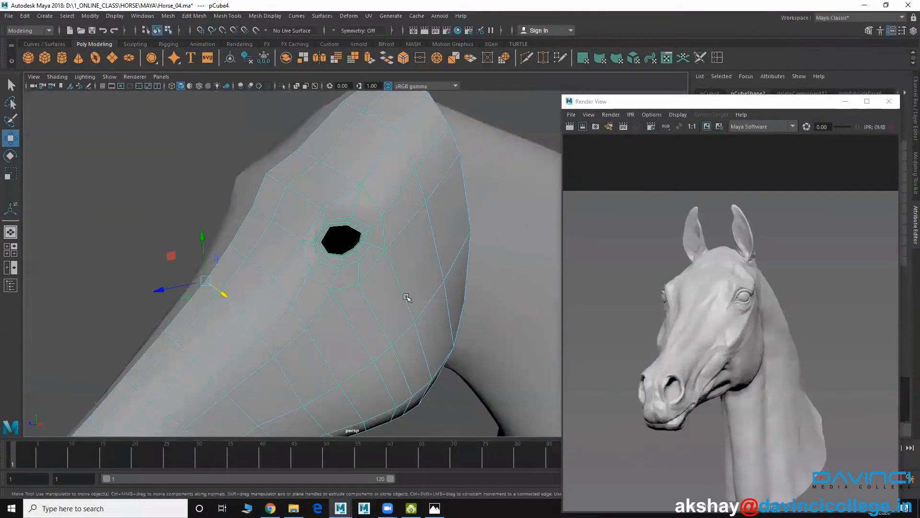
Examine the edge flow and polygon spacing across the cheek, jaw and muzzle of the head from several angles
right_click_drag(408, 298, 335, 280, "alt")
middle_click_drag(307, 326, 330, 216, "alt")
right_click_drag(309, 238, 343, 254, "alt")
left_click_drag(280, 236, 296, 250, "alt")
middle_click_drag(296, 250, 278, 262, "alt")
right_click_drag(222, 241, 249, 251, "alt")
left_click_drag(249, 251, 312, 267, "alt")
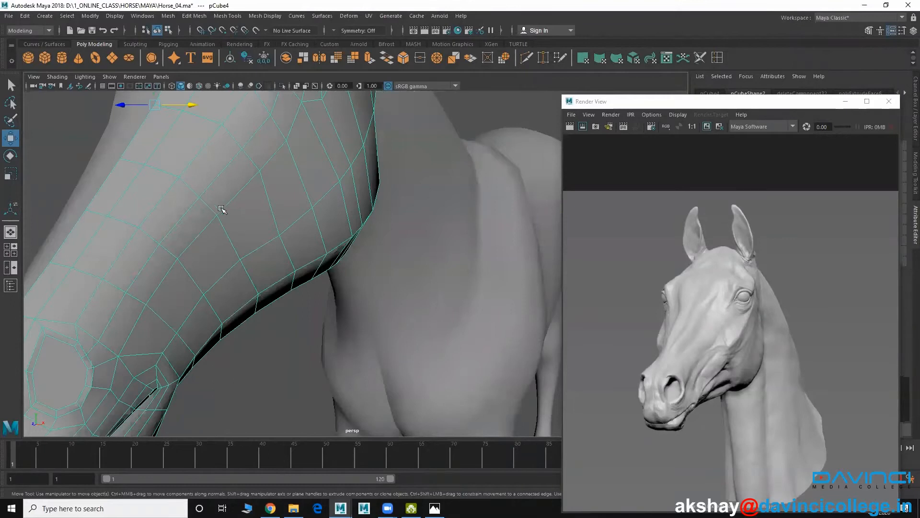
middle_click_drag(213, 226, 270, 262, "alt")
left_click_drag(268, 263, 269, 225, "alt")
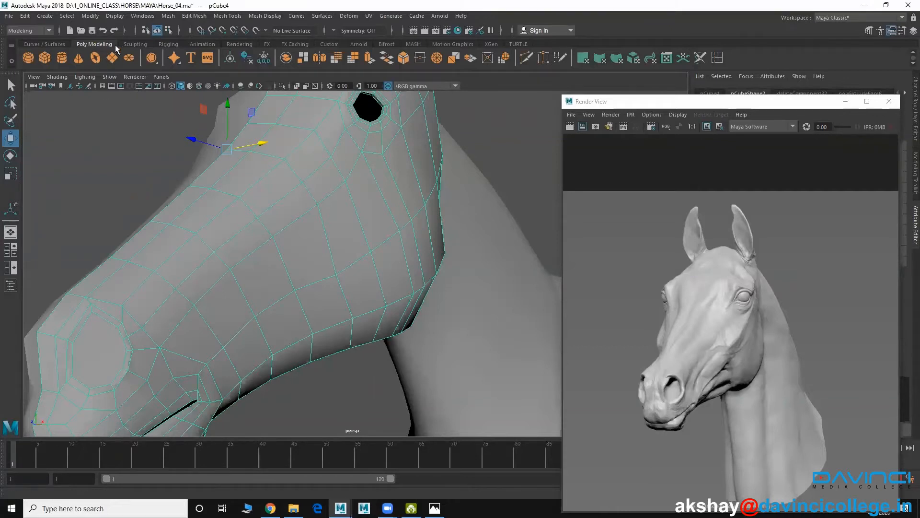
Relax the mesh across the cheek and the side of the muzzle with the Relax sculpting tool, using a smaller brush
left_click(134, 44)
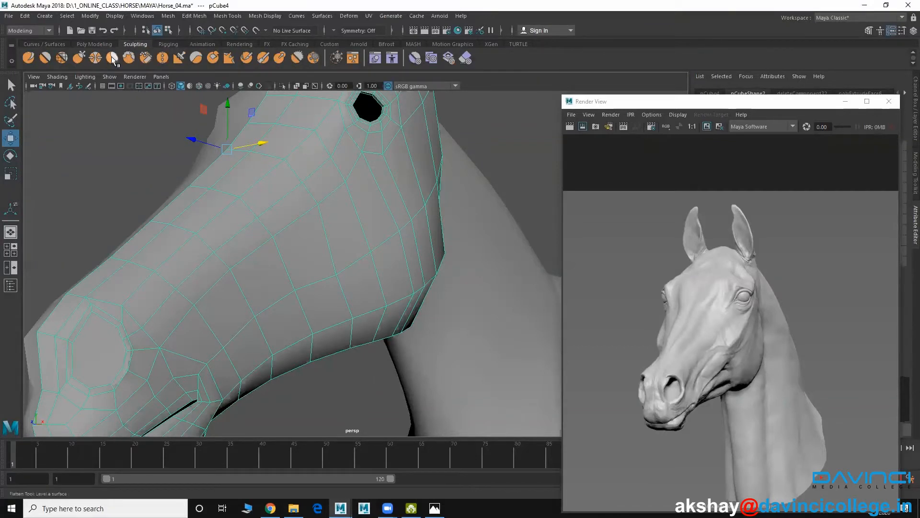
left_click(62, 59)
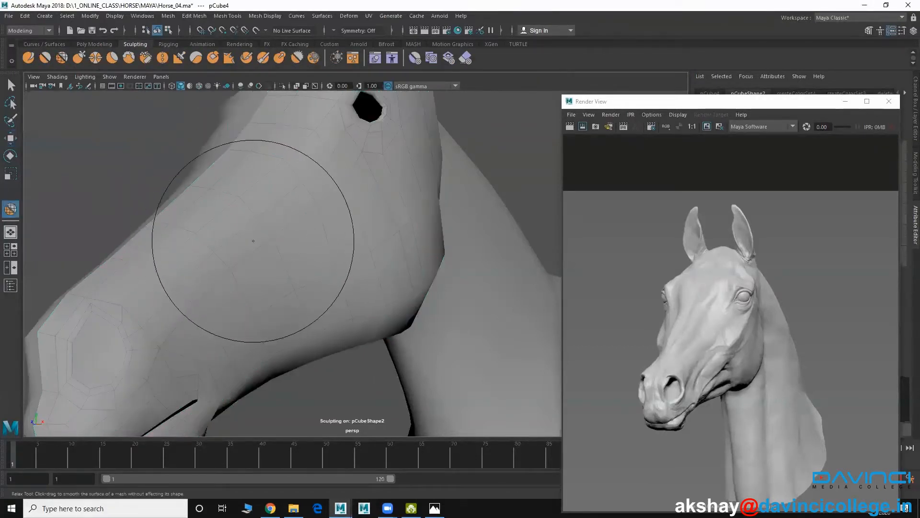
left_click_drag(253, 242, 203, 258)
left_click_drag(261, 219, 308, 187, "alt")
middle_click_drag(259, 257, 240, 282, "alt")
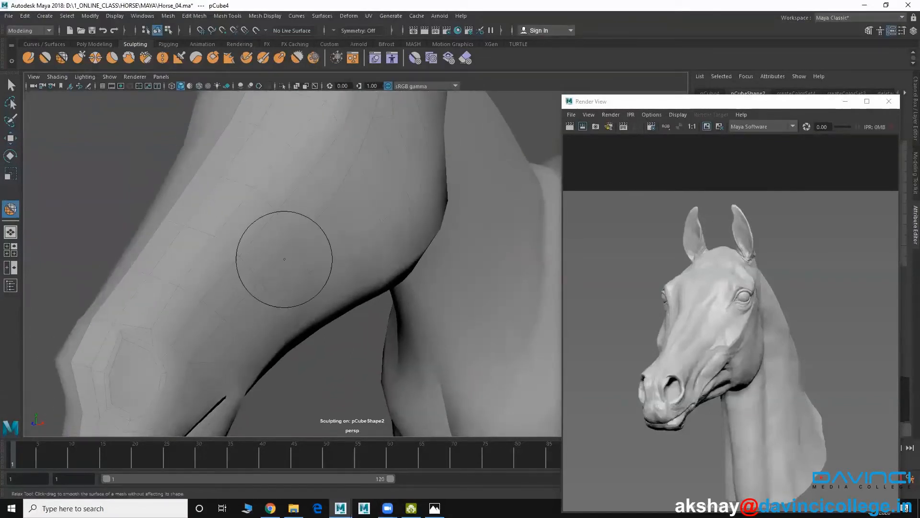
left_click_drag(284, 259, 250, 260, "alt")
left_click_drag(305, 229, 308, 229, "alt")
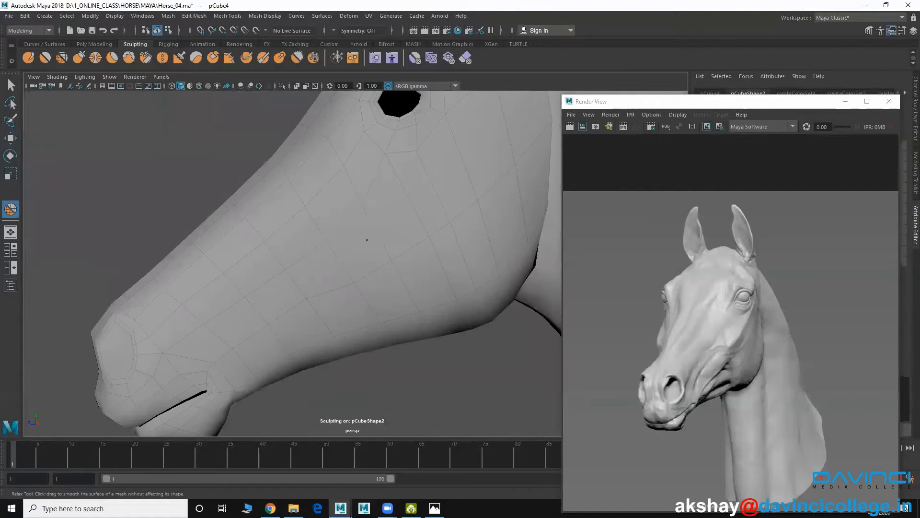
Continue relaxing the face mesh along the jaw and between nostril and eye from several angles, and return to the Move tool
left_click_drag(366, 240, 322, 253, "alt")
left_click_drag(367, 232, 341, 341, "alt")
left_click_drag(344, 187, 309, 223, "alt")
left_click_drag(256, 357, 277, 257, "alt")
middle_click_drag(286, 302, 315, 244, "alt")
left_click_drag(315, 243, 319, 288, "alt")
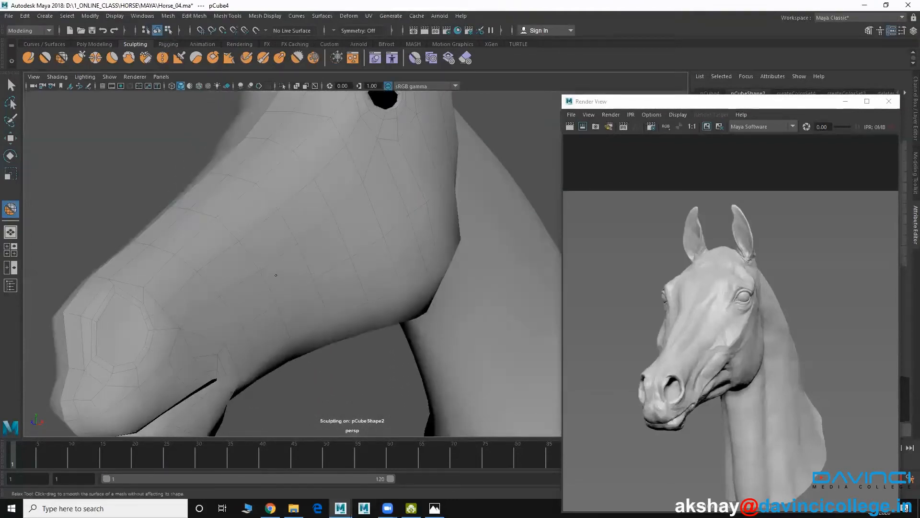
left_click_drag(230, 267, 232, 253, "alt")
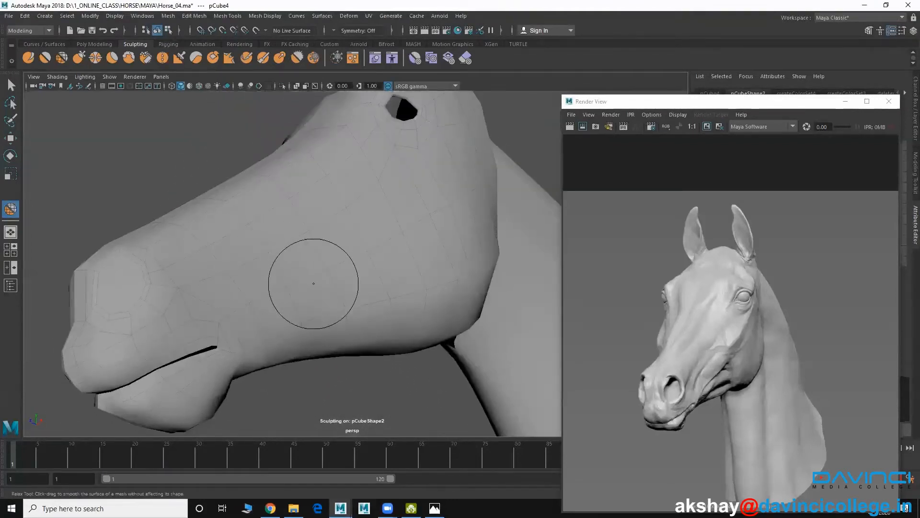
left_click_drag(329, 289, 305, 262, "alt")
left_click_drag(365, 345, 352, 326, "alt")
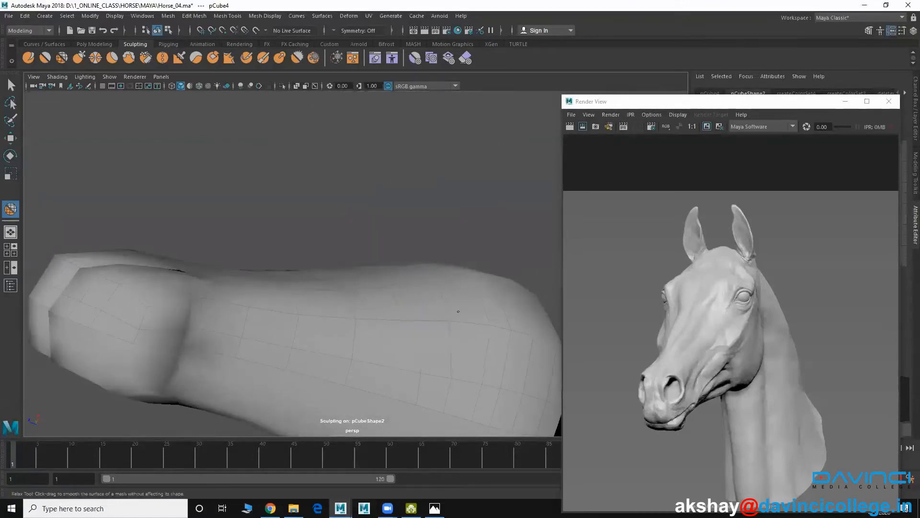
left_click_drag(458, 311, 297, 269, "alt")
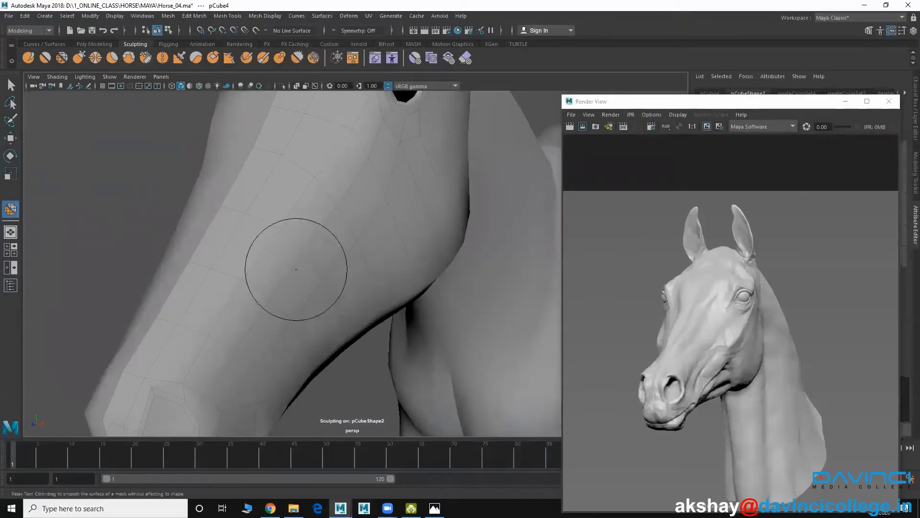
left_click_drag(380, 197, 241, 257, "alt")
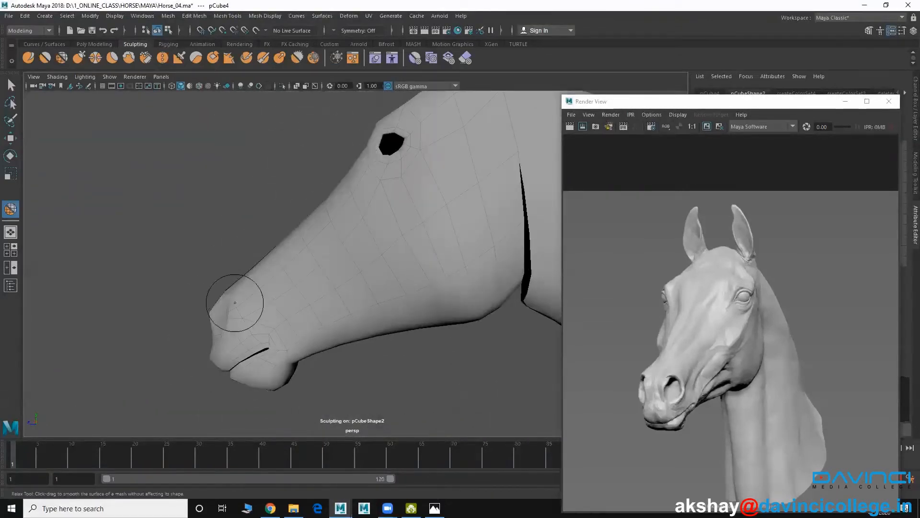
left_click_drag(235, 302, 387, 317, "alt")
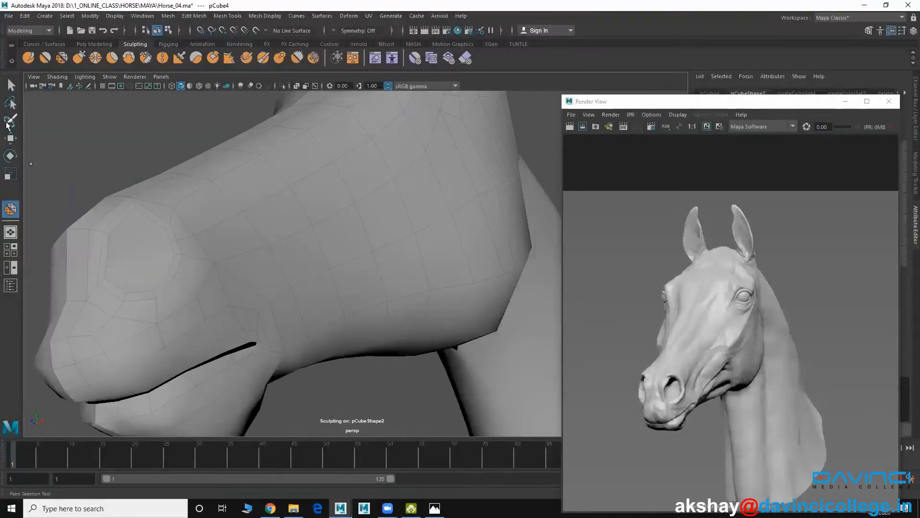
left_click(10, 139)
Compare the relaxed head wireframe with the side reference image, from the eye out to the whole head
left_click_drag(179, 154, 439, 331, "alt")
key("space")
key("space")
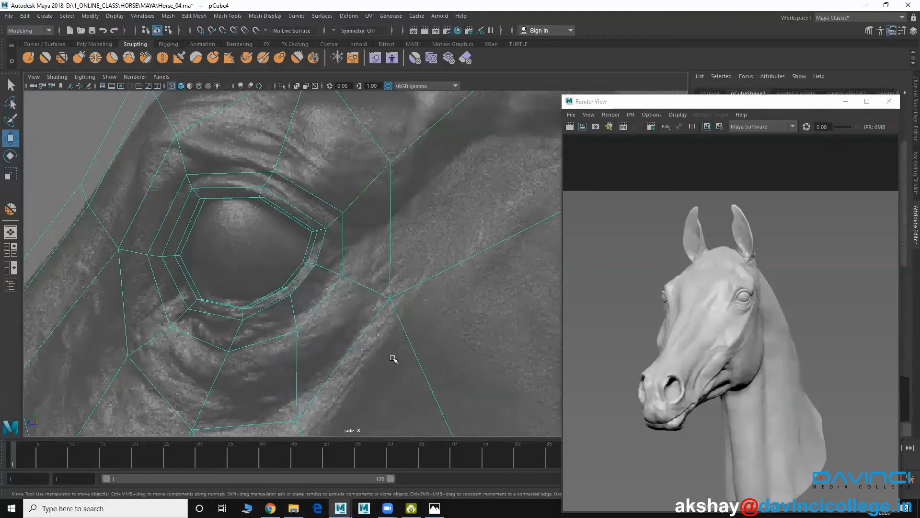
right_click_drag(394, 358, 155, 233, "alt")
middle_click_drag(389, 303, 391, 130, "alt")
right_click_drag(379, 210, 178, 218, "alt")
right_click_drag(321, 213, 163, 192, "alt")
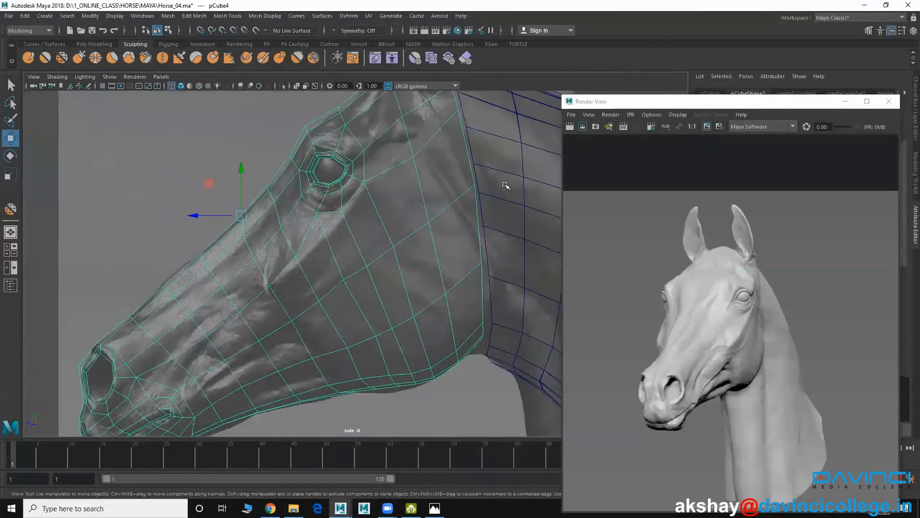
Inspect the head's overall form in the perspective view, first deselected without wireframe and again with the head mesh selected
key("space")
key("space")
right_click_drag(491, 272, 339, 281, "alt")
left_click_drag(339, 280, 385, 240, "alt")
left_click(441, 179)
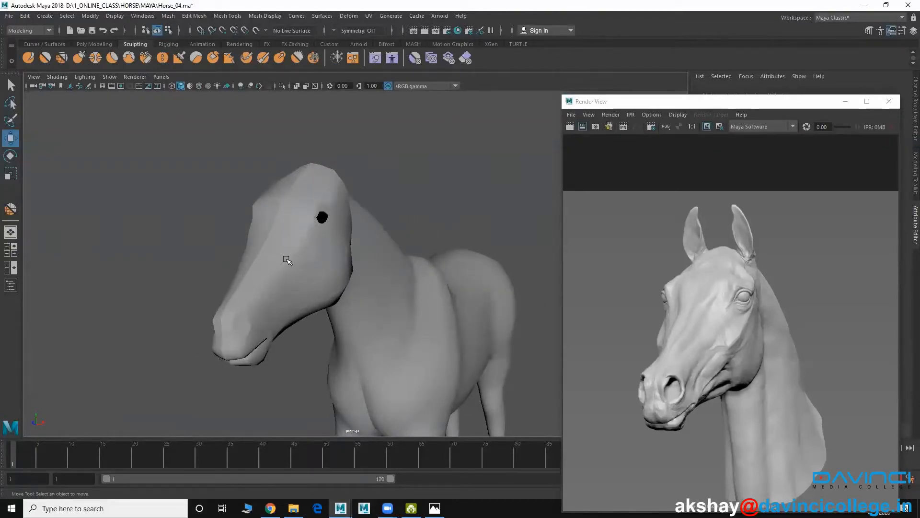
middle_click_drag(277, 311, 289, 280, "alt")
right_click_drag(289, 279, 335, 290, "alt")
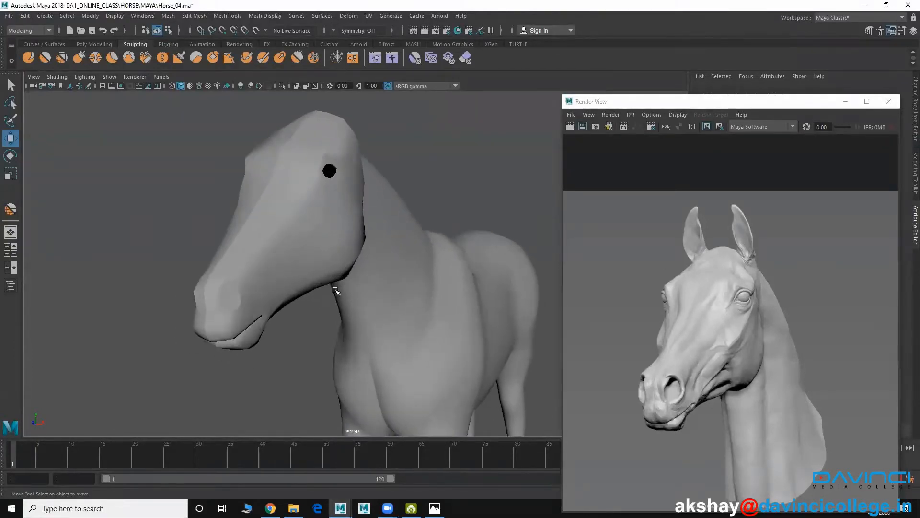
left_click(318, 245)
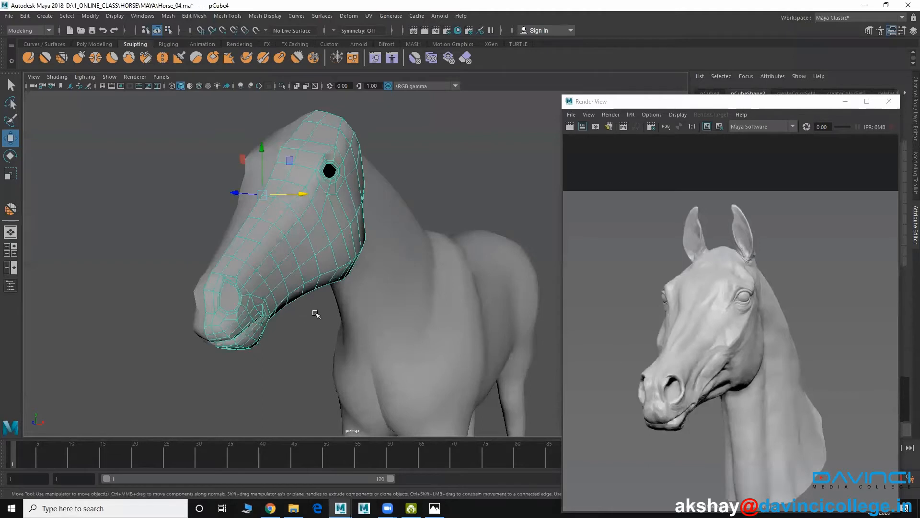
middle_click_drag(308, 294, 305, 315, "alt")
left_click_drag(306, 314, 318, 307, "alt")
middle_click_drag(318, 306, 317, 346, "alt")
right_click_drag(357, 346, 460, 361, "alt")
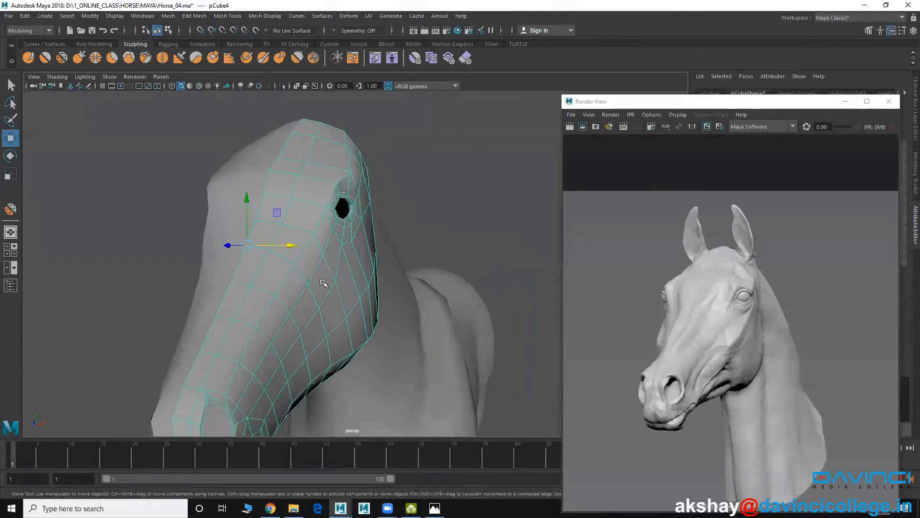
left_click_drag(322, 283, 304, 318, "alt")
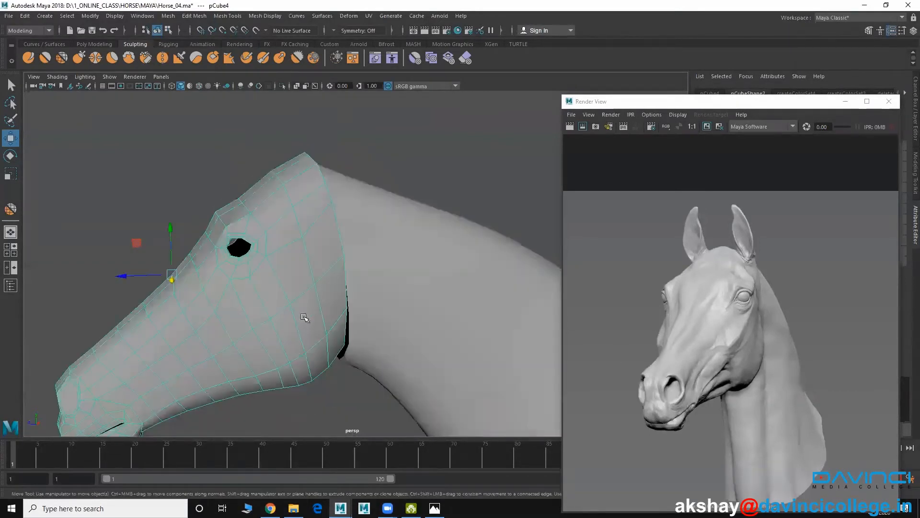
Inspect the head mesh and its empty eye socket from the front, the side and a three-quarter angle
left_click_drag(408, 352, 329, 276, "alt")
scroll(368, 310, "down", 5)
middle_click_drag(329, 277, 331, 275, "alt")
mouse_move(331, 275)
left_mouse_down("alt")
mouse_move(303, 275)
mouse_move(333, 275)
left_mouse_up("alt")
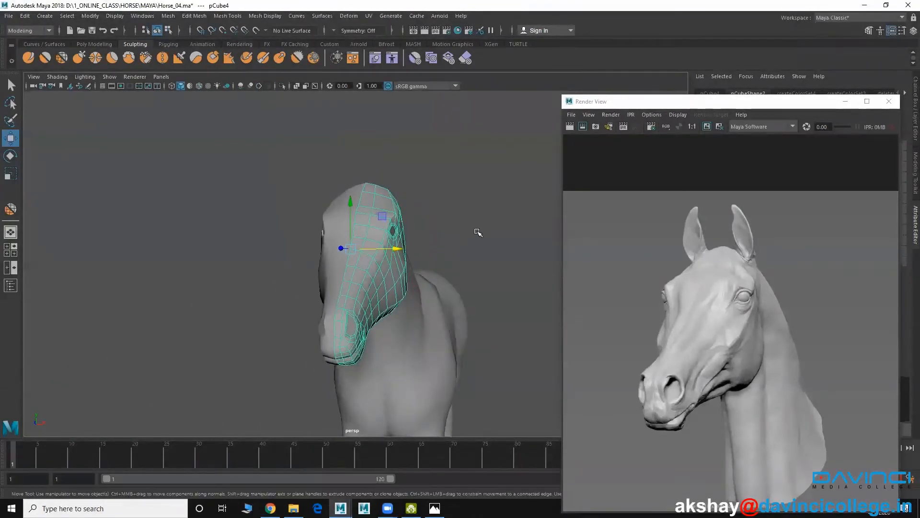
left_click(411, 267)
scroll(405, 281, "up", 5)
left_click_drag(402, 284, 281, 220, "alt")
left_click(362, 280)
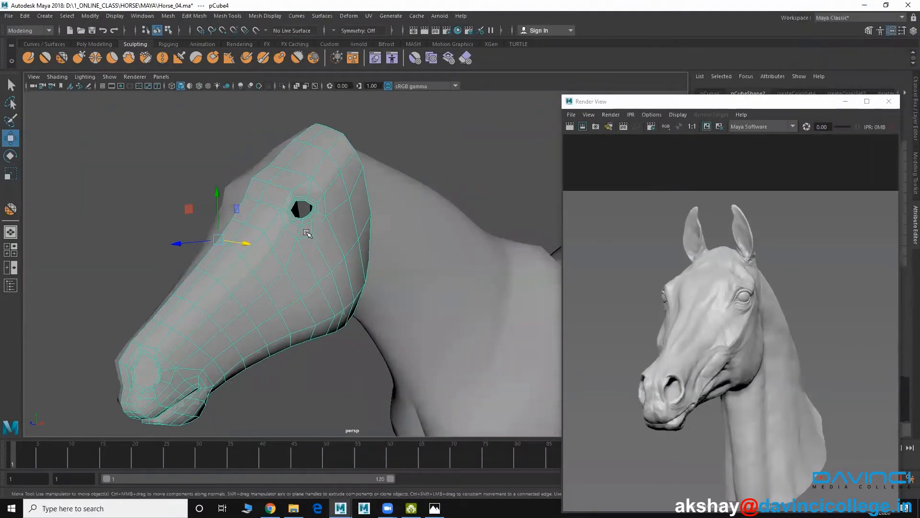
middle_click_drag(307, 233, 298, 256, "alt")
right_click_drag(298, 256, 323, 271, "alt")
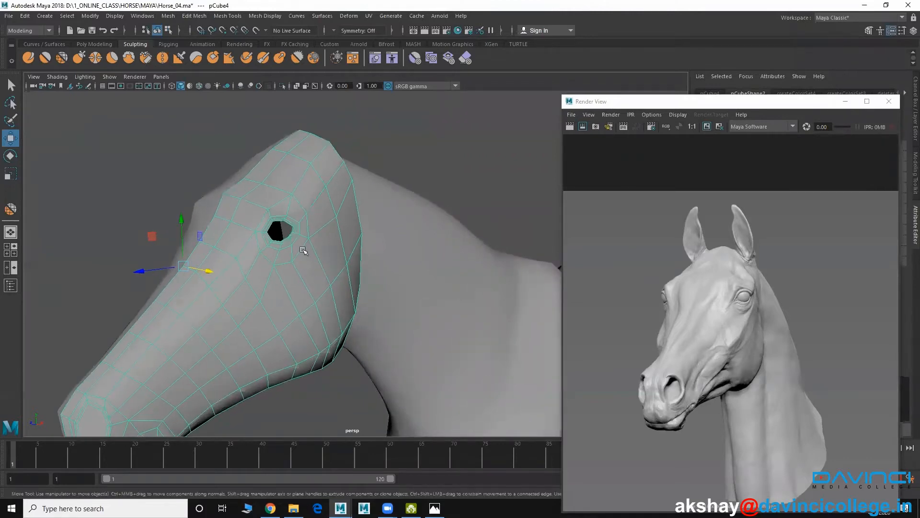
Create a polygon sphere for the eyeball and raise it about 6.1 units to the height of the horse's head
left_click(80, 44)
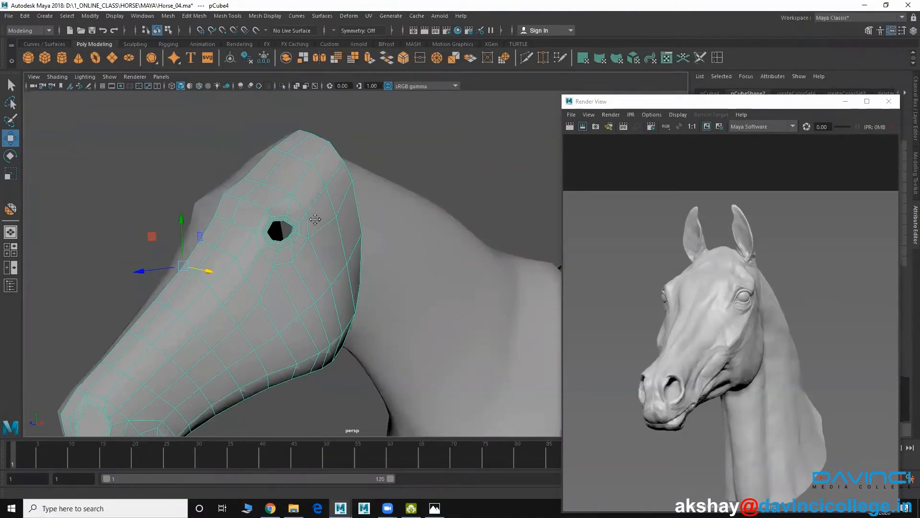
right_click_drag(315, 218, 333, 218, "alt")
mouse_move(333, 217)
middle_mouse_down("alt")
mouse_move(325, 235)
mouse_move(336, 218)
middle_mouse_up("alt")
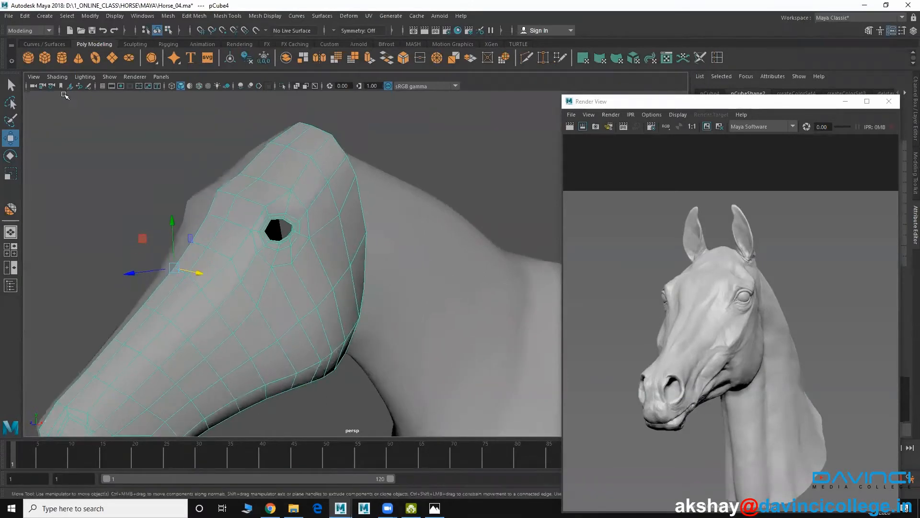
left_click(28, 60)
scroll(189, 240, "down", 5)
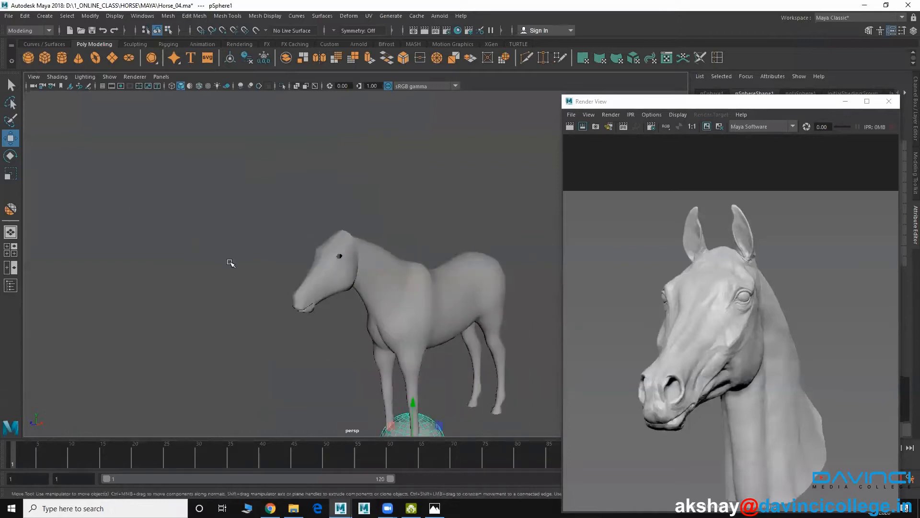
left_click_drag(410, 400, 410, 206)
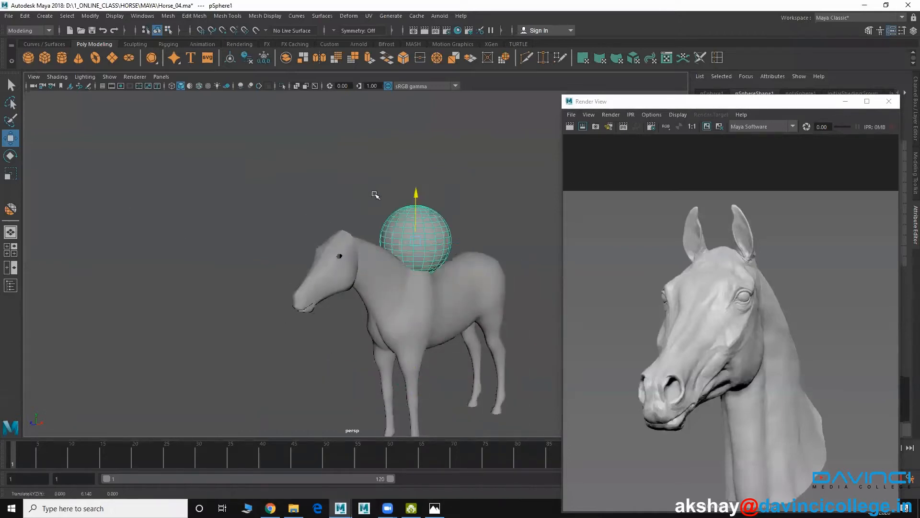
In the side view, move the sphere forward over the horse's eye and scale it down uniformly to roughly eye size
key("space")
key("space")
scroll(150, 236, "down", 6)
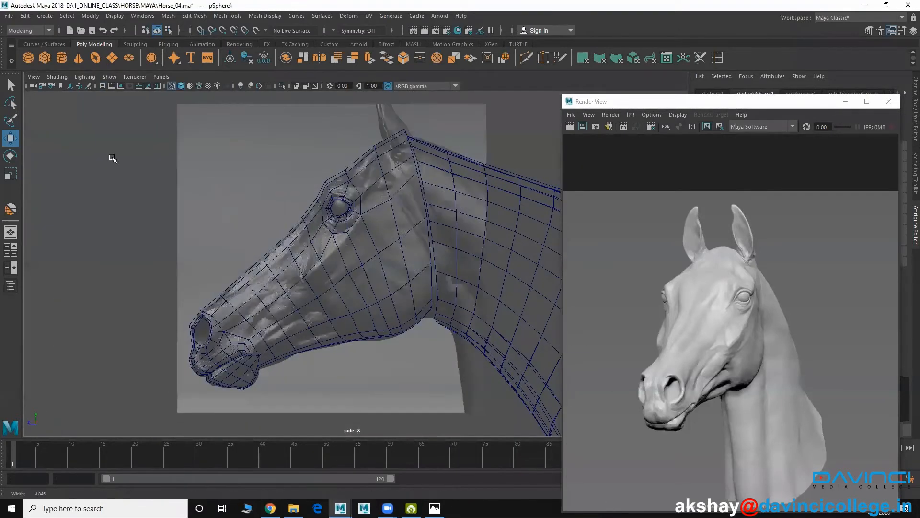
scroll(291, 256, "down", 2)
left_click_drag(526, 246, 343, 246)
scroll(316, 339, "up", 4)
scroll(316, 338, "up", 5)
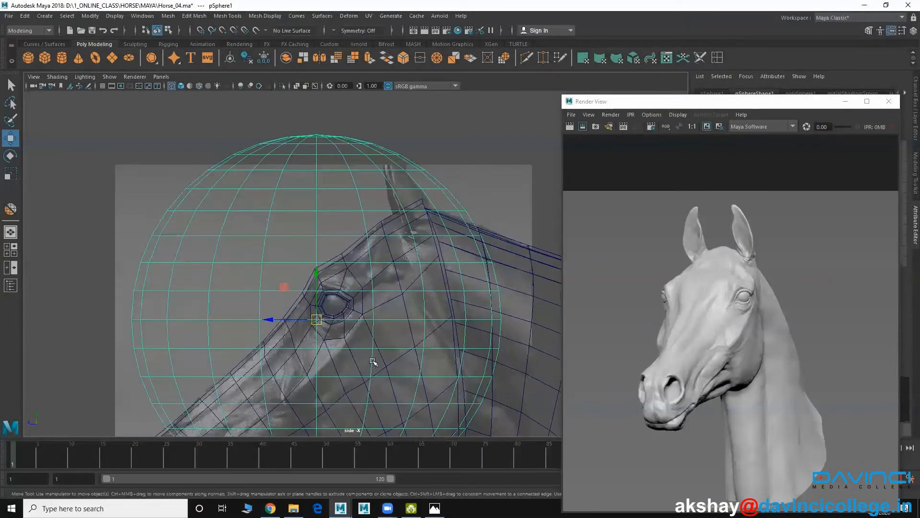
key("r")
left_click_drag(322, 318, 48, 195)
scroll(438, 369, "up", 5)
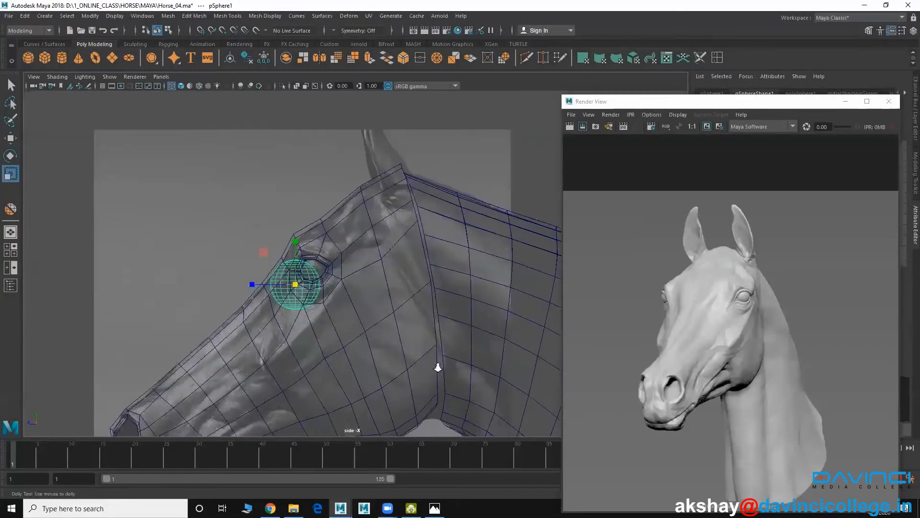
Rotate the sphere about 90 degrees so its pole faces sideways, and move it over the eye in the reference image
key("e")
left_click_drag(257, 240, 250, 281)
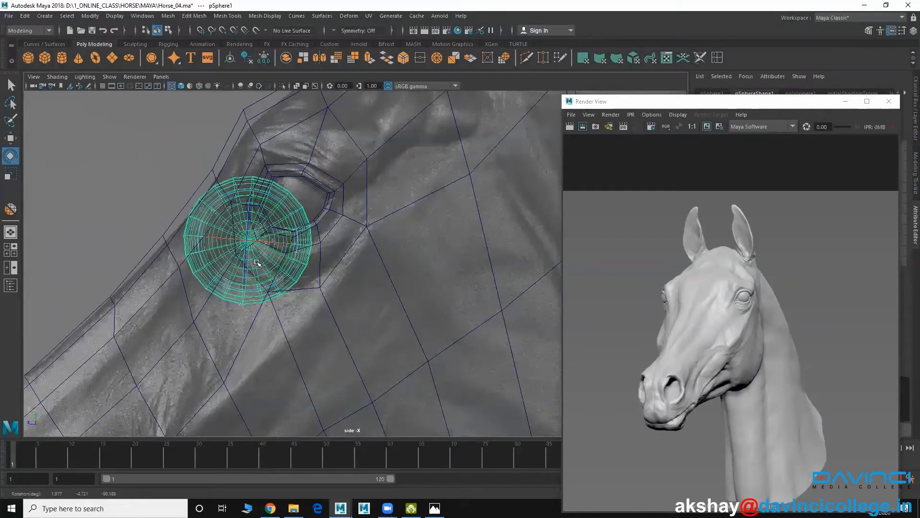
key("w")
left_click_drag(249, 240, 304, 198)
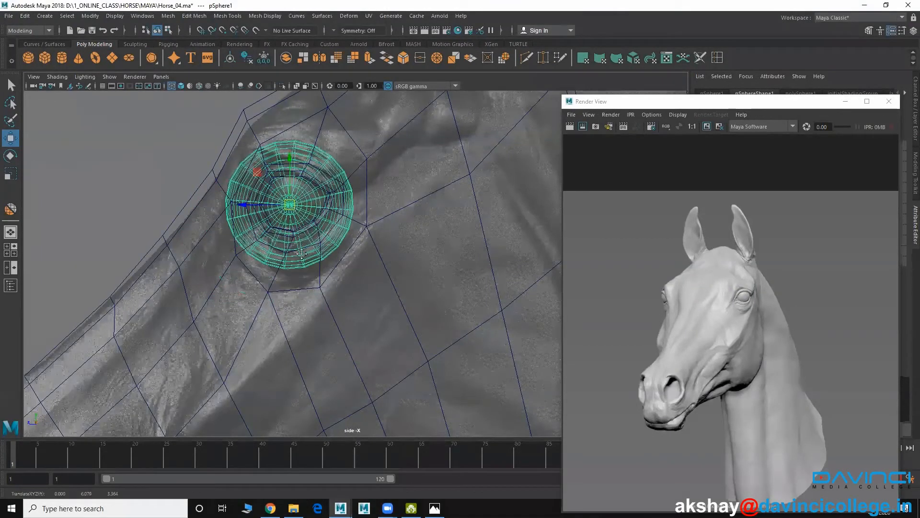
middle_click_drag(339, 268, 335, 301, "alt")
scroll(336, 301, "up", 1)
scroll(266, 234, "up", 1)
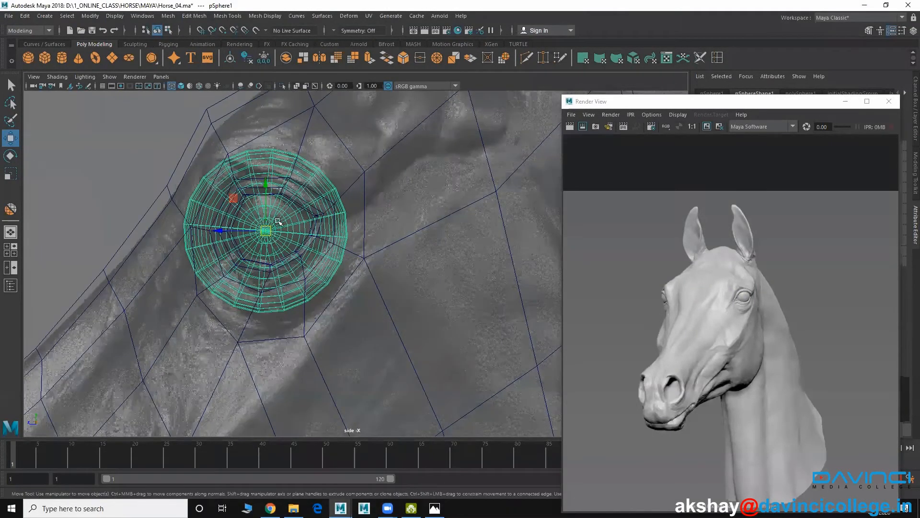
Scale the sphere down further to fit just around the eye opening and centre it on the reference eye
key("e")
left_click_drag(278, 222, 223, 212)
key("r")
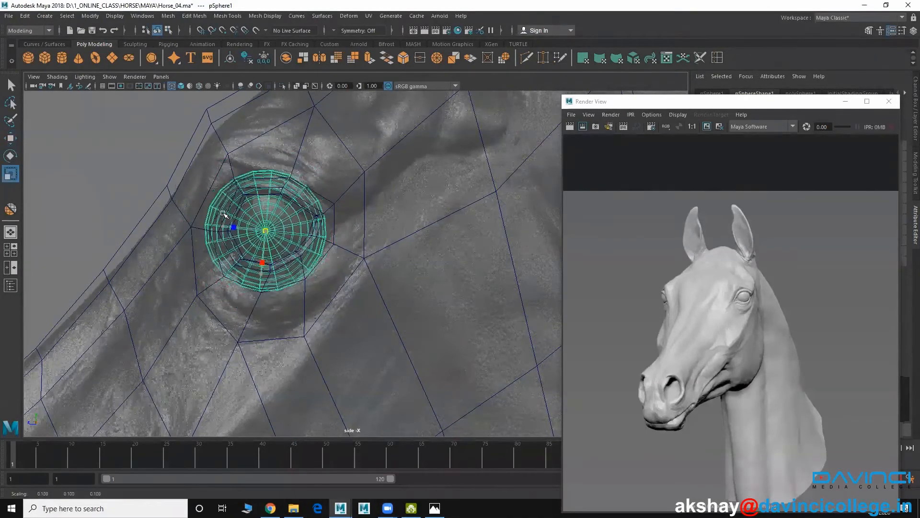
middle_click_drag(289, 242, 285, 272, "alt")
scroll(302, 286, "up", 2)
key("w")
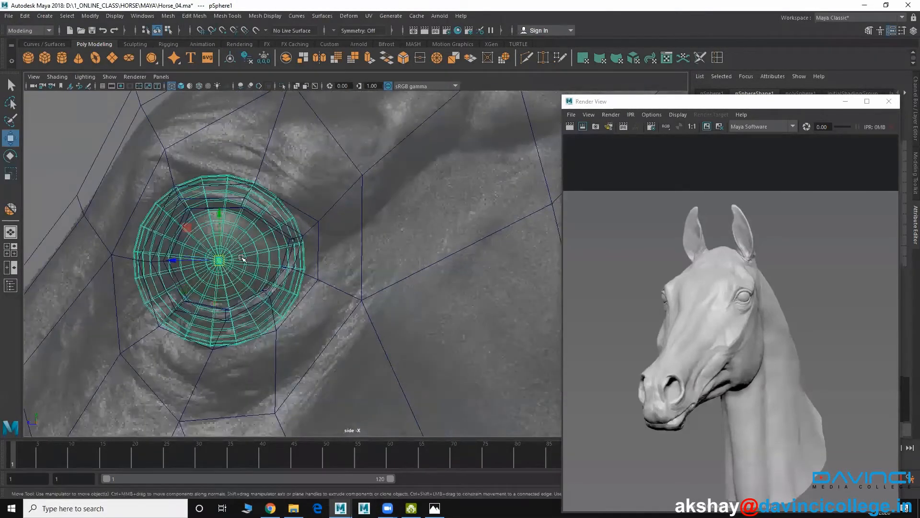
left_click_drag(219, 260, 229, 259)
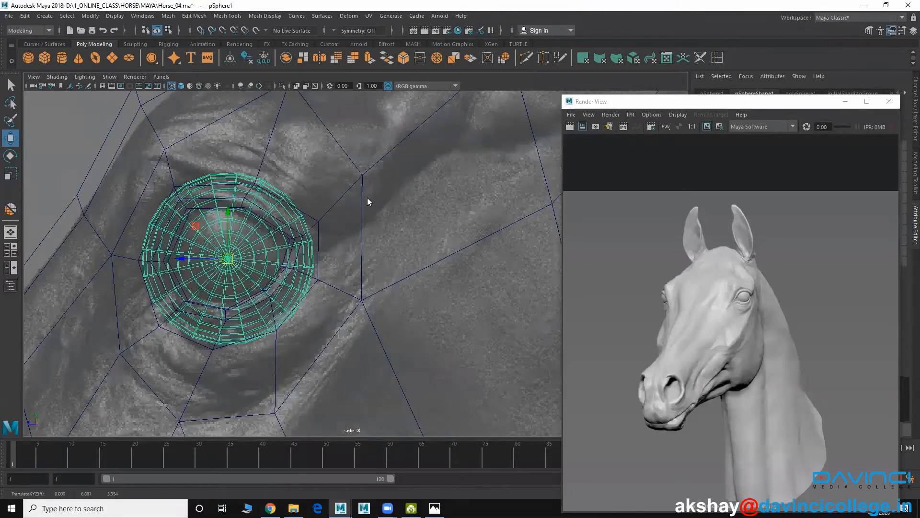
In the perspective view, move the eyeball sphere sideways out of the head's centre into the eye socket
key("space")
key("space")
left_click_drag(307, 283, 405, 275, "alt")
middle_click_drag(322, 314, 254, 323, "alt")
right_click_drag(254, 322, 297, 333, "alt")
middle_click_drag(298, 333, 402, 302, "alt")
left_click_drag(278, 320, 288, 297, "alt")
middle_click_drag(206, 307, 294, 320, "alt")
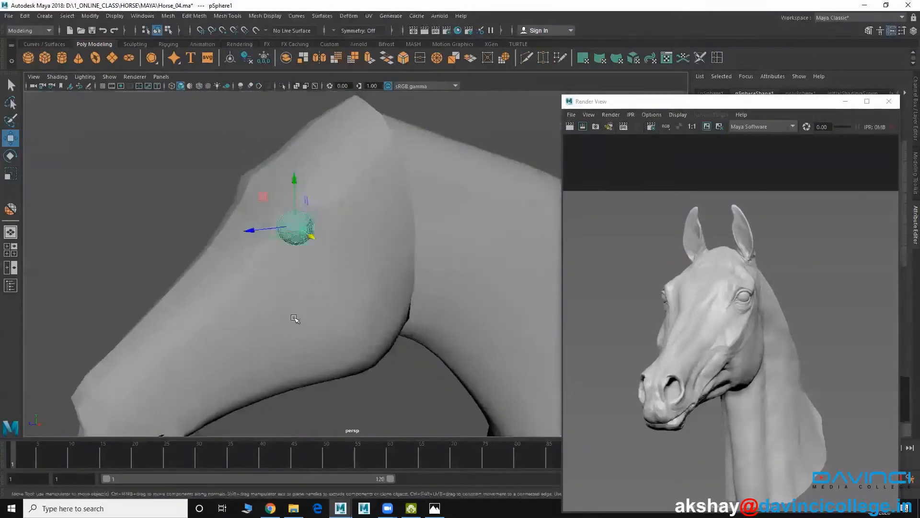
right_click_drag(294, 320, 363, 325, "alt")
left_click_drag(364, 312, 282, 265, "alt")
left_click_drag(397, 303, 335, 299)
right_click_drag(336, 299, 411, 332, "alt")
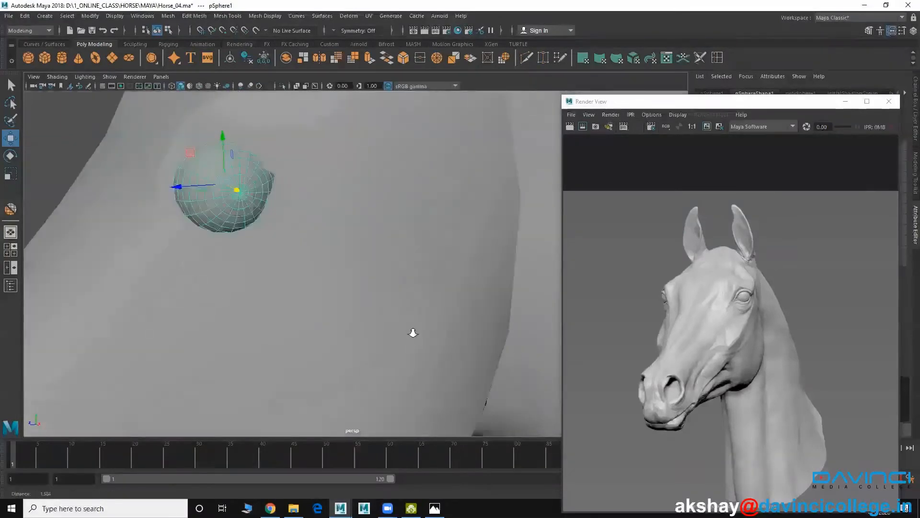
Rotate the eyeball to follow the socket's angle, and recentre it on the eye in the side view with shaded display
right_click_drag(293, 266, 326, 272, "alt")
key("e")
left_click_drag(280, 212, 239, 177)
key("space")
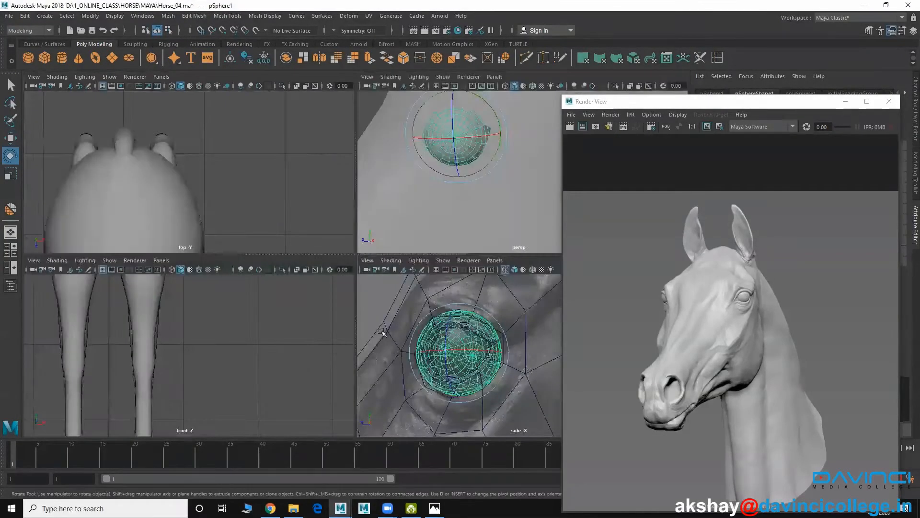
key("space")
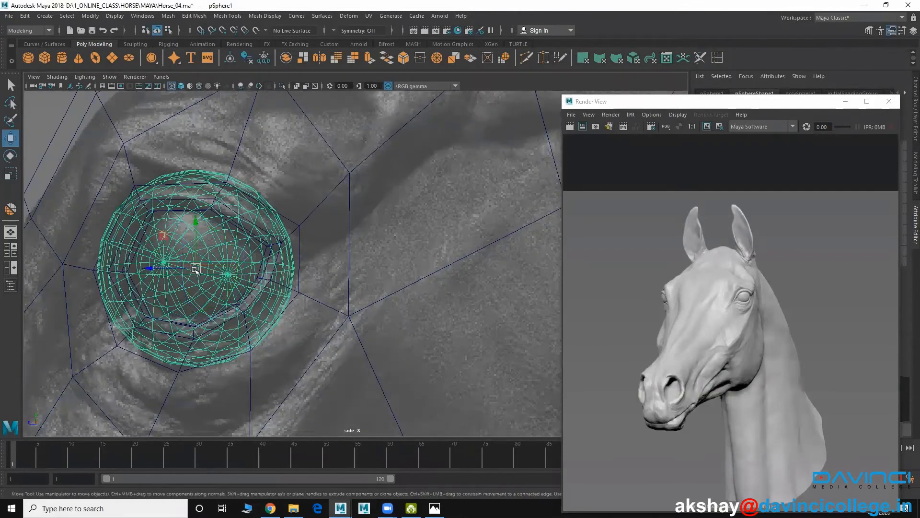
key("w")
key("5")
mouse_move(198, 267)
left_mouse_down()
mouse_move(224, 265)
mouse_move(211, 262)
left_mouse_up()
scroll(216, 279, "down", 3)
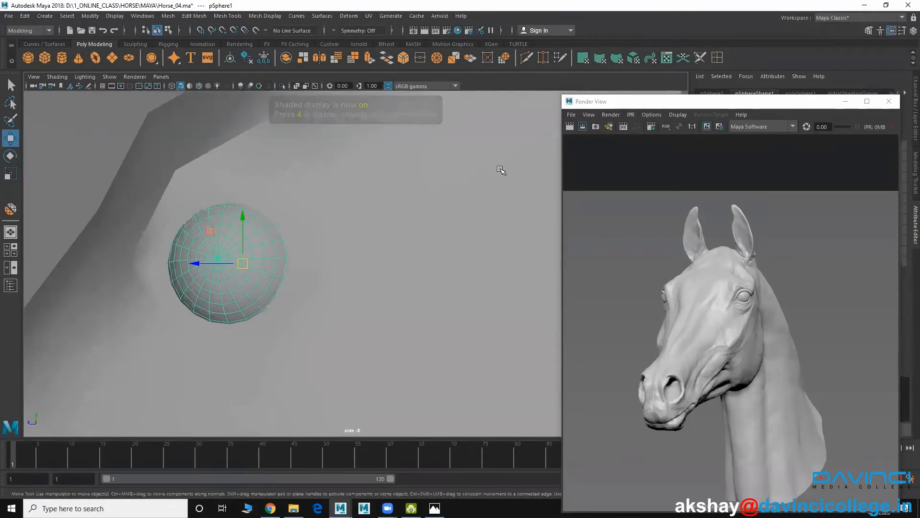
Push the eyeball inward into the socket and check its fit against the eyelid edges with the head mesh selected
key("space")
key("space")
left_click_drag(336, 206, 331, 275, "alt")
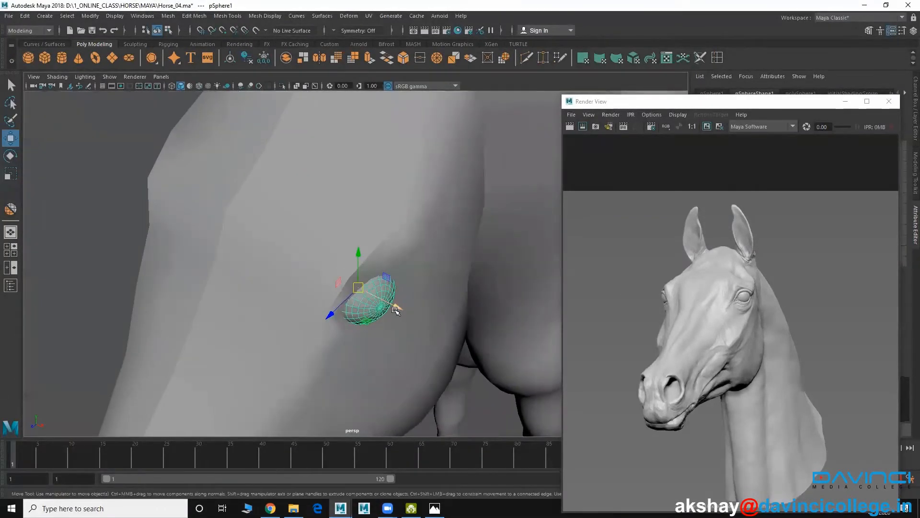
left_click_drag(396, 308, 378, 289)
left_click(358, 291)
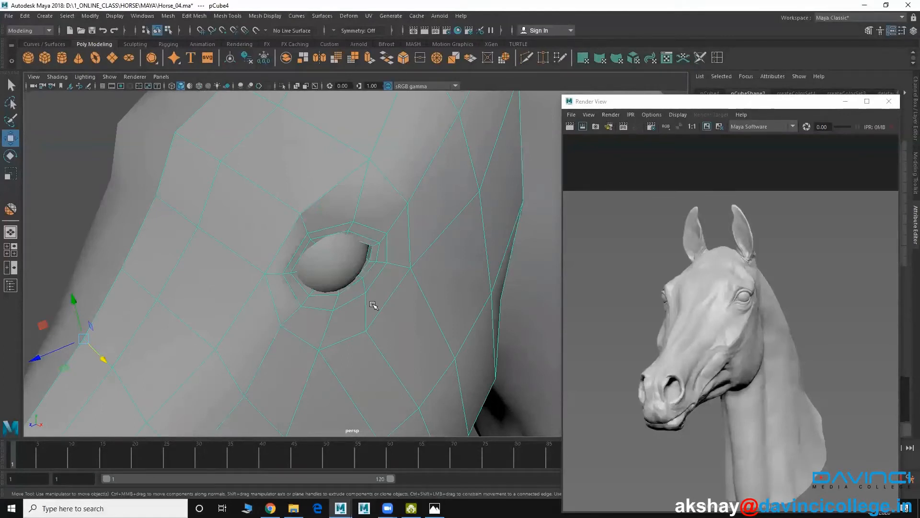
left_click_drag(351, 301, 272, 271, "alt")
left_click(279, 267)
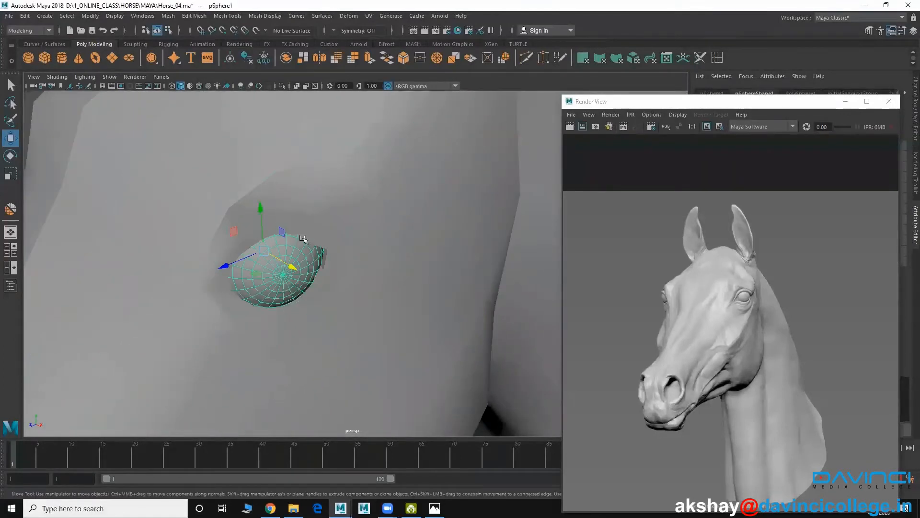
left_click(309, 227)
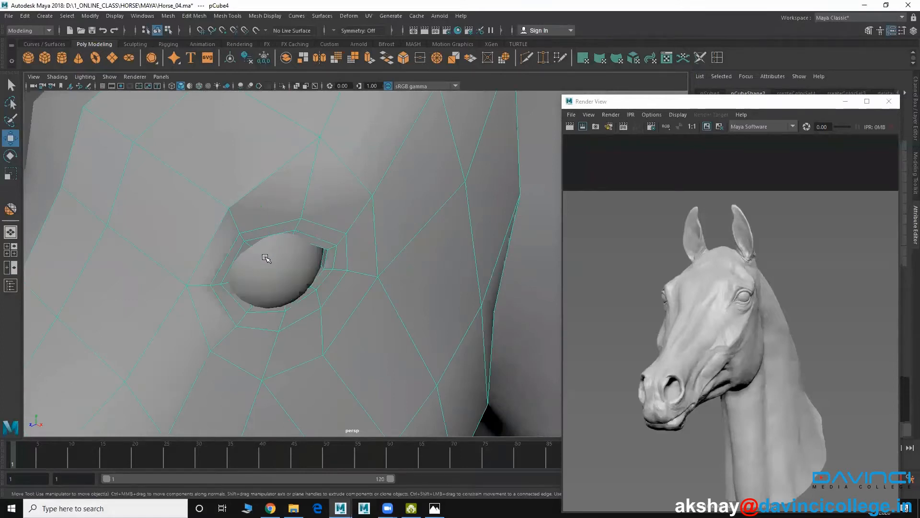
left_click_drag(290, 297, 166, 199, "alt")
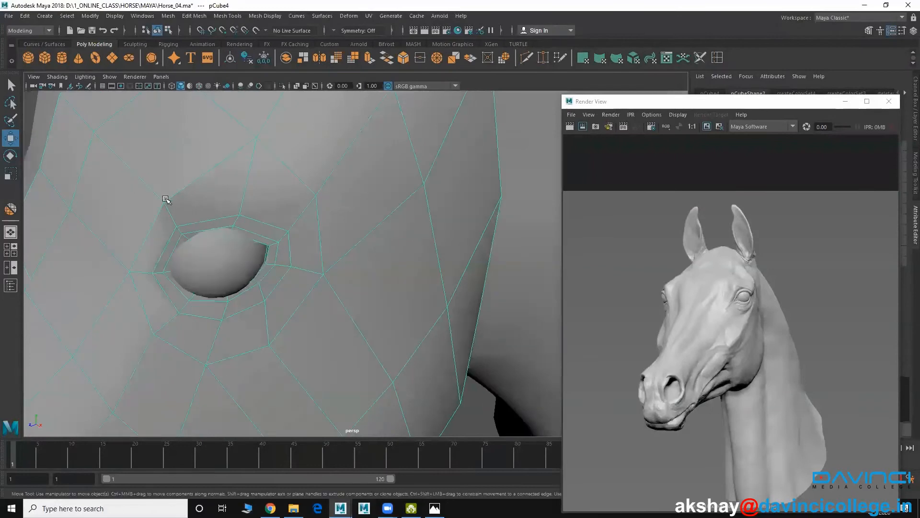
Switch the head mesh to vertex editing and nudge the inner eyelid vertices at the eye's upper front corner outward
right_click_drag(163, 202, 129, 195)
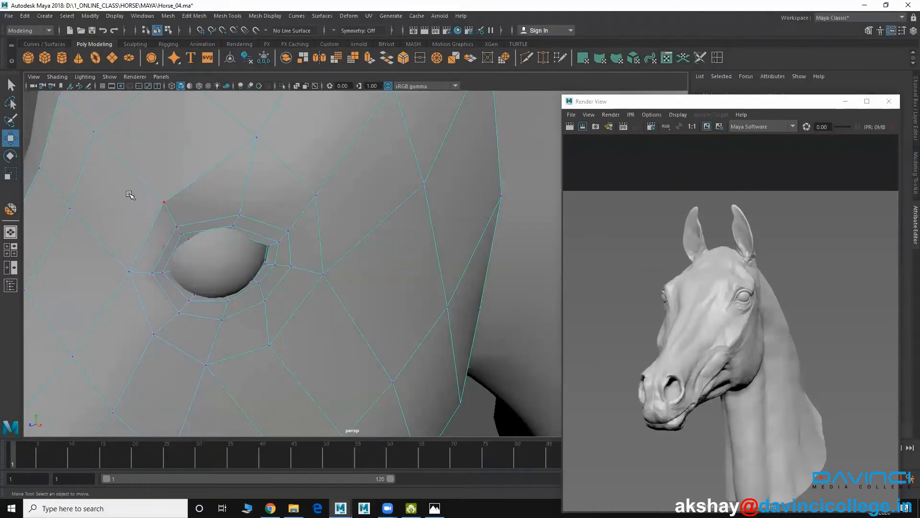
left_click_drag(192, 249, 147, 206, "alt")
key("4")
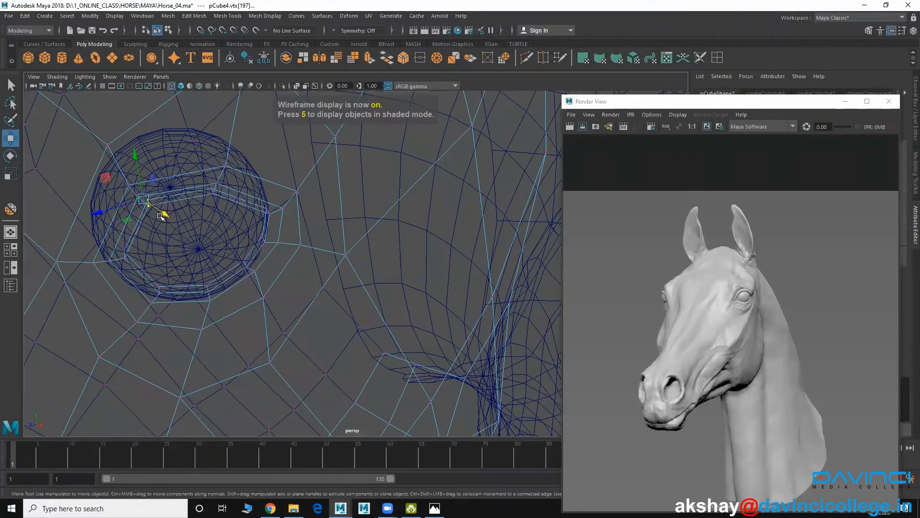
middle_click_drag(156, 239, 232, 272, "alt")
right_click_drag(232, 271, 261, 281, "alt")
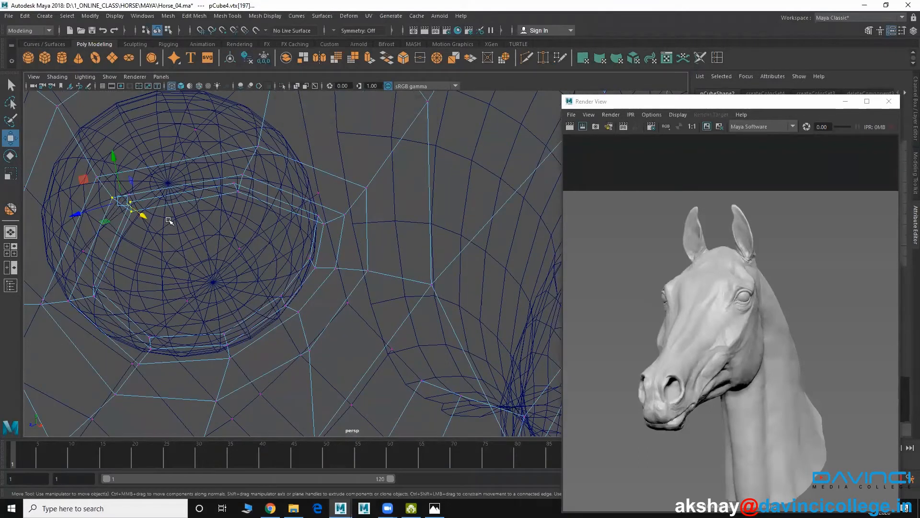
key("5")
left_click_drag(137, 228, 153, 231, "alt")
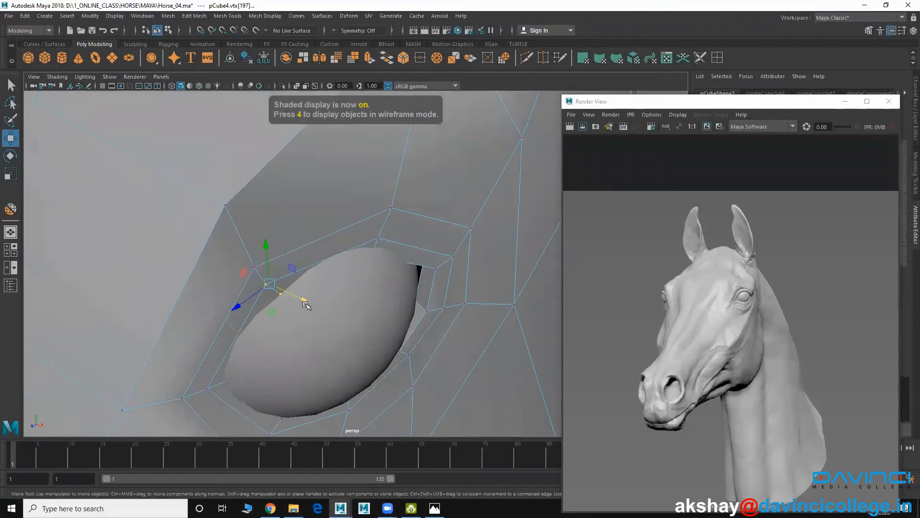
mouse_move(299, 301)
left_mouse_down()
mouse_move(317, 310)
mouse_move(299, 303)
left_mouse_up()
middle_click_drag(299, 303, 266, 294, "alt")
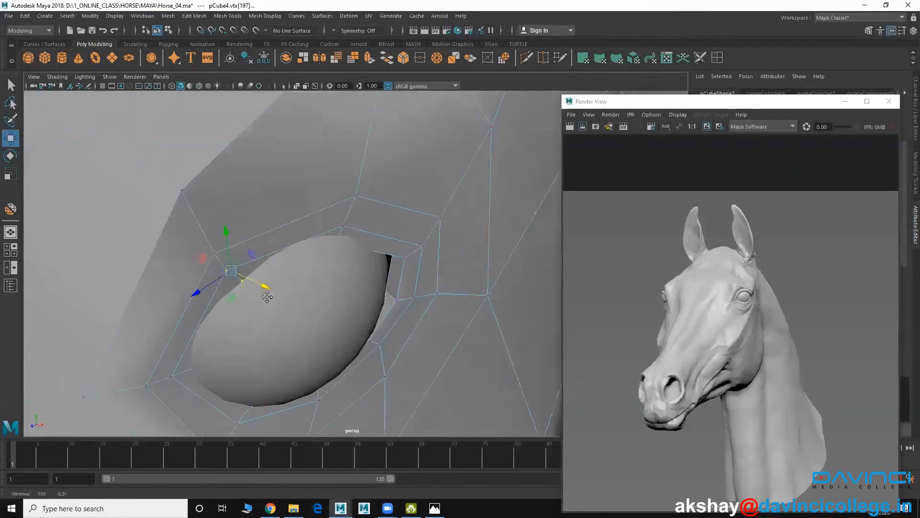
Move the same front corner eyelid vertices slightly further outward over the eyeball, checking them in wireframe
scroll(251, 305, "up", 3)
key("4")
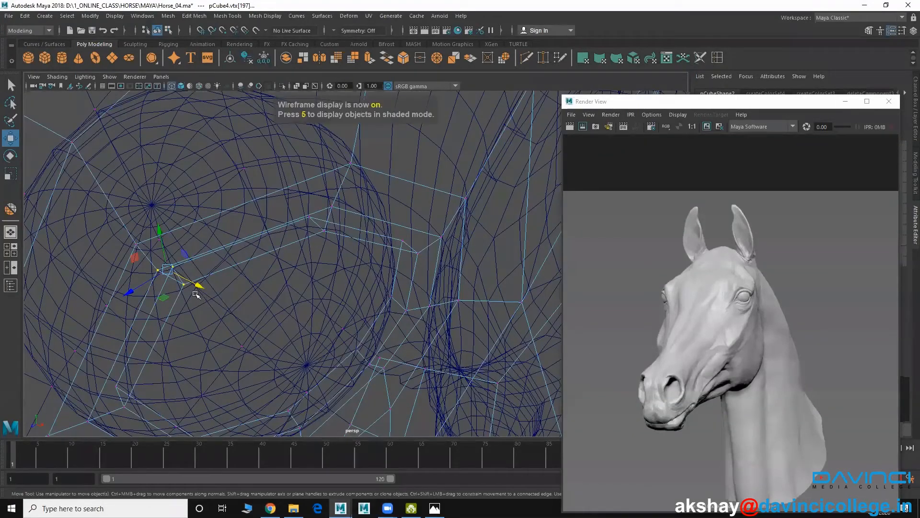
key("5")
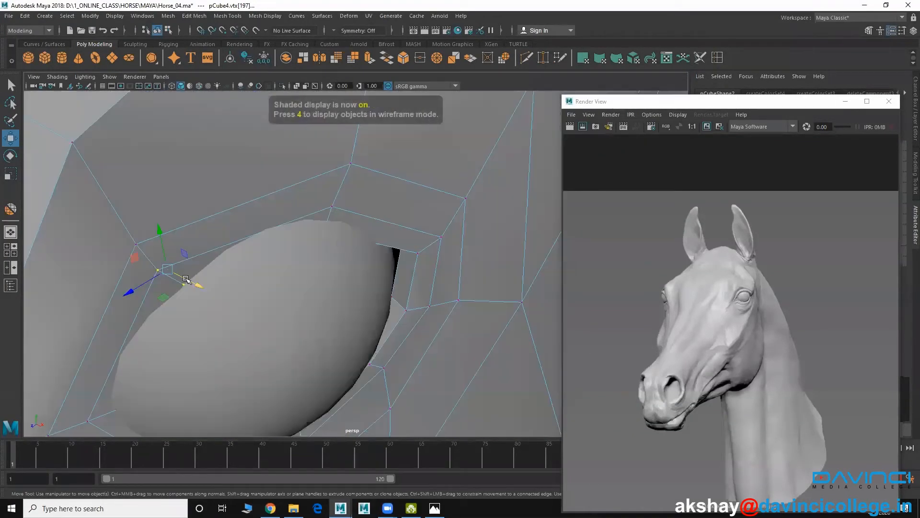
left_click_drag(194, 284, 199, 285)
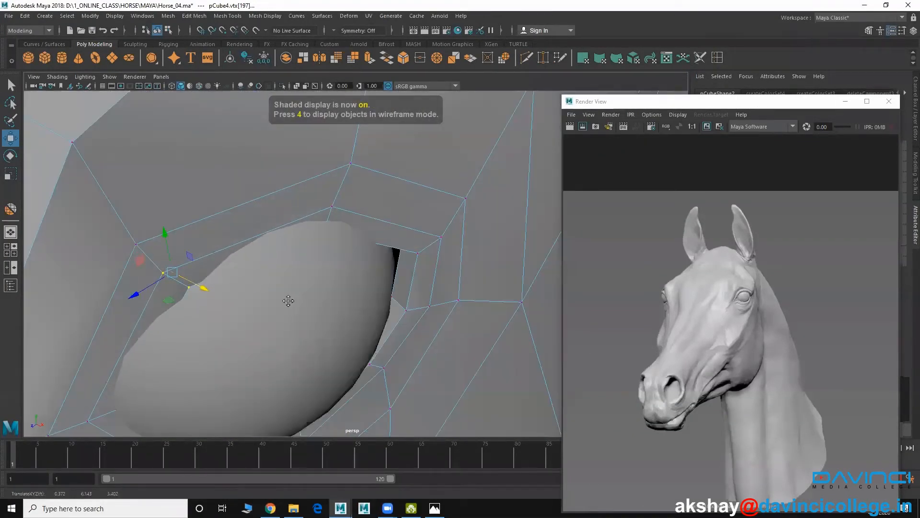
Pull the inner eyelid vertices at the middle of the upper lid outward over the eyeball
scroll(288, 301, "down", 3)
left_click_drag(311, 234, 286, 289)
key("4")
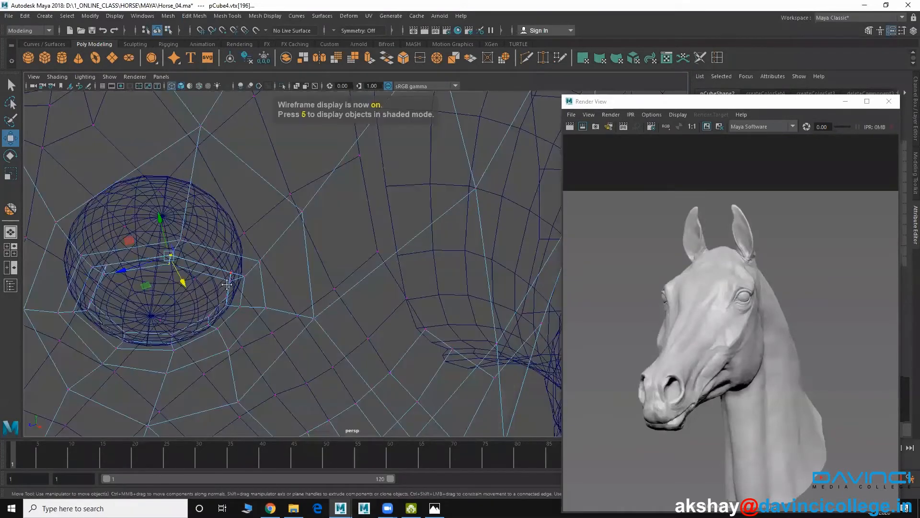
middle_click_drag(273, 281, 310, 287, "alt")
scroll(290, 281, "up", 3)
key("5")
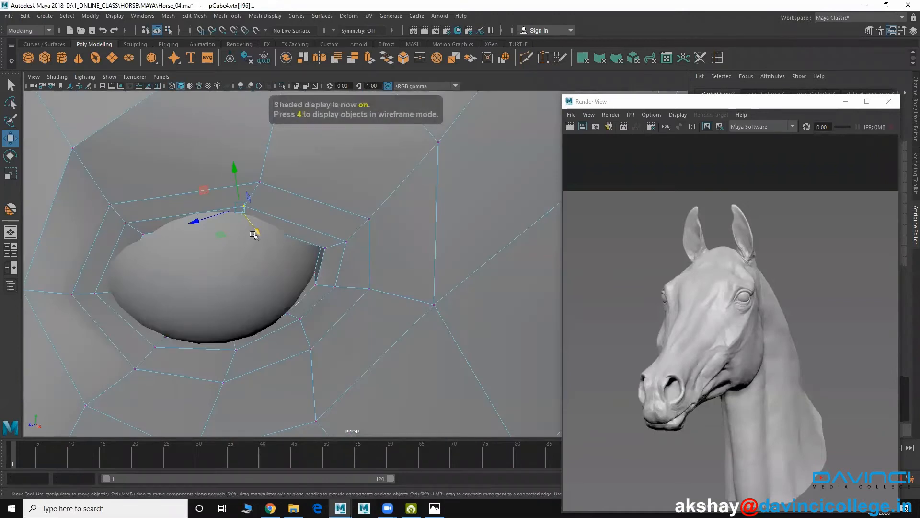
mouse_move(259, 247)
left_mouse_down("alt")
mouse_move(314, 199)
mouse_move(343, 218)
mouse_move(334, 217)
mouse_move(298, 267)
mouse_move(304, 250)
mouse_move(262, 246)
mouse_move(277, 244)
left_mouse_up("alt")
Move the inner vertices at the middle of the lower eyelid outward to the eyeball's surface
key("4")
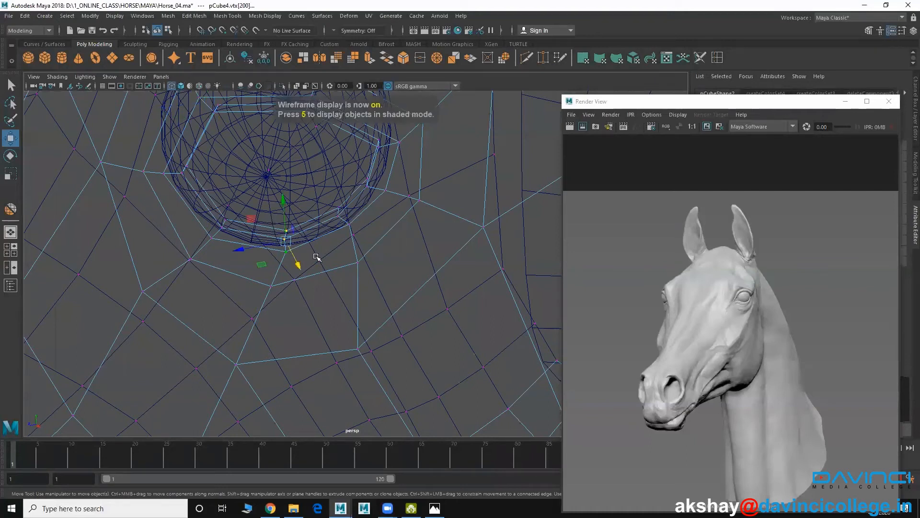
key("5")
left_click_drag(317, 257, 429, 315, "alt")
left_click_drag(427, 315, 412, 313)
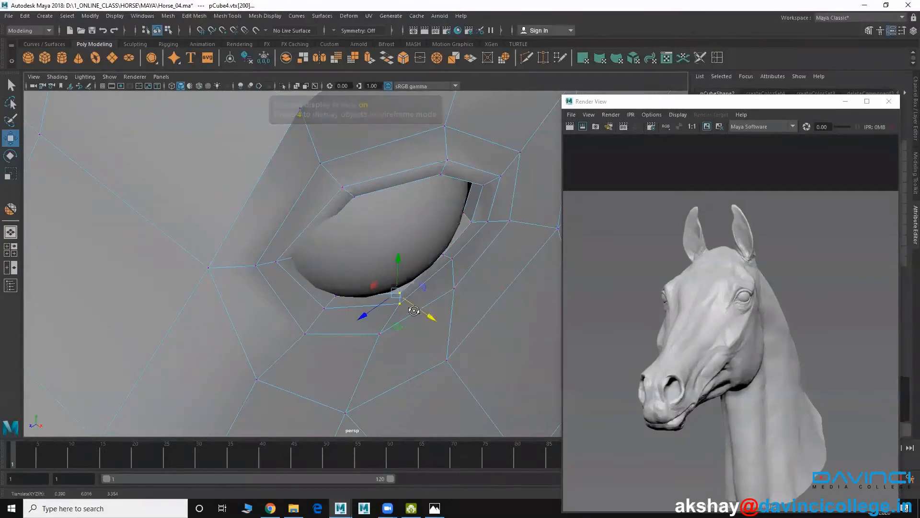
key("f")
Shift the inner lower eyelid vertices near the rear corner outward against the eyeball
key("4")
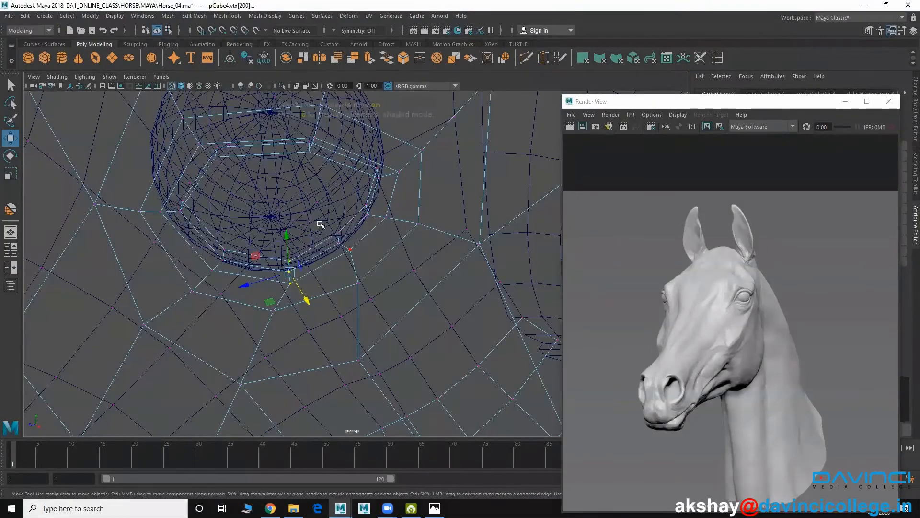
left_click(340, 242)
key("5")
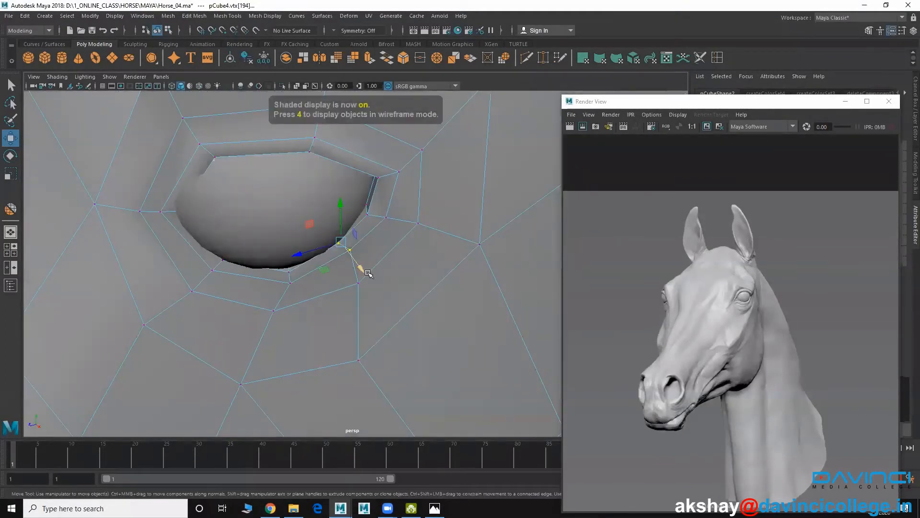
mouse_move(363, 264)
left_mouse_down("alt")
mouse_move(370, 282)
mouse_move(517, 255)
left_mouse_up("alt")
Inspect how the eyelid rim fits around the eyeball from several angles
left_click_drag(346, 280, 333, 292, "alt")
right_click_drag(333, 292, 314, 242, "alt")
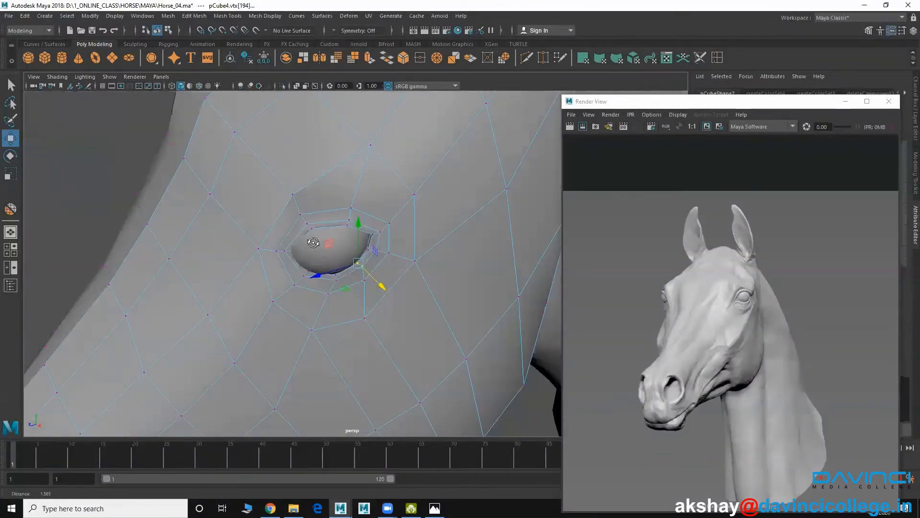
left_click_drag(330, 221, 305, 272, "alt")
right_click_drag(306, 272, 372, 297, "alt")
left_click_drag(367, 290, 259, 257, "alt")
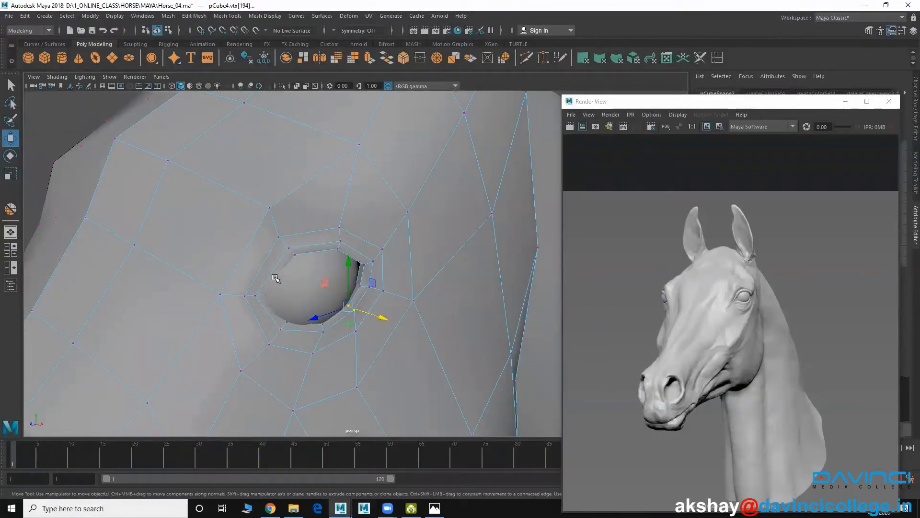
middle_click_drag(274, 288, 293, 304, "alt")
right_click_drag(293, 304, 316, 309, "alt")
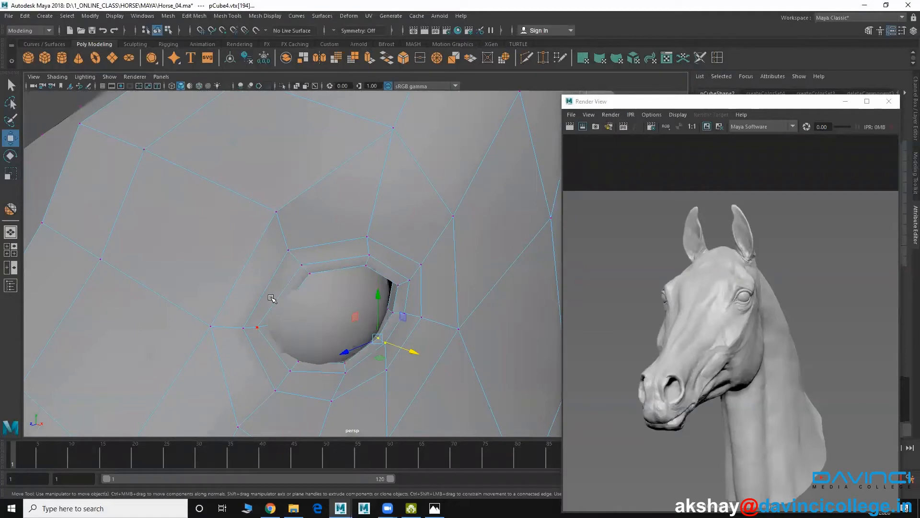
right_click_drag(367, 328, 277, 296, "alt")
left_click_drag(278, 296, 216, 287, "alt")
Insert an edge loop across the upper front section of the eyelid, continuing towards the forehead
left_click(226, 16)
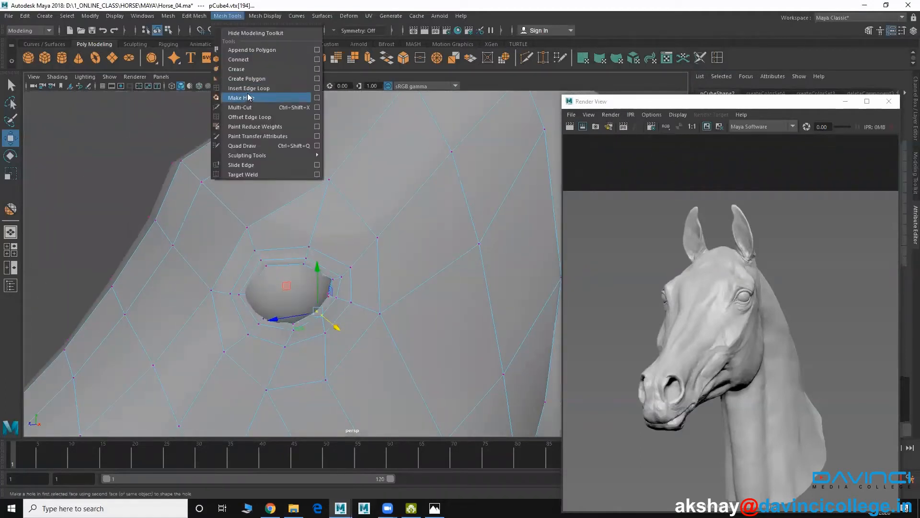
left_click(235, 87)
left_click_drag(261, 278, 267, 245, "alt")
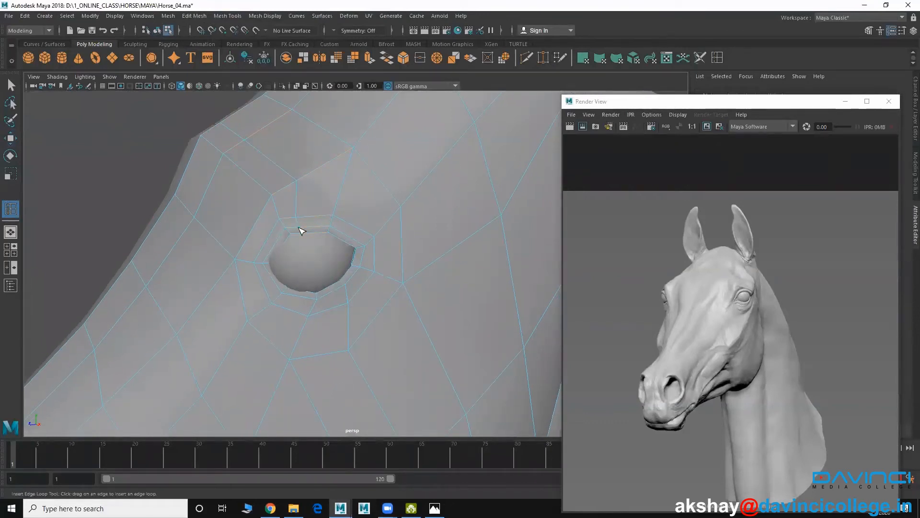
left_click(301, 231)
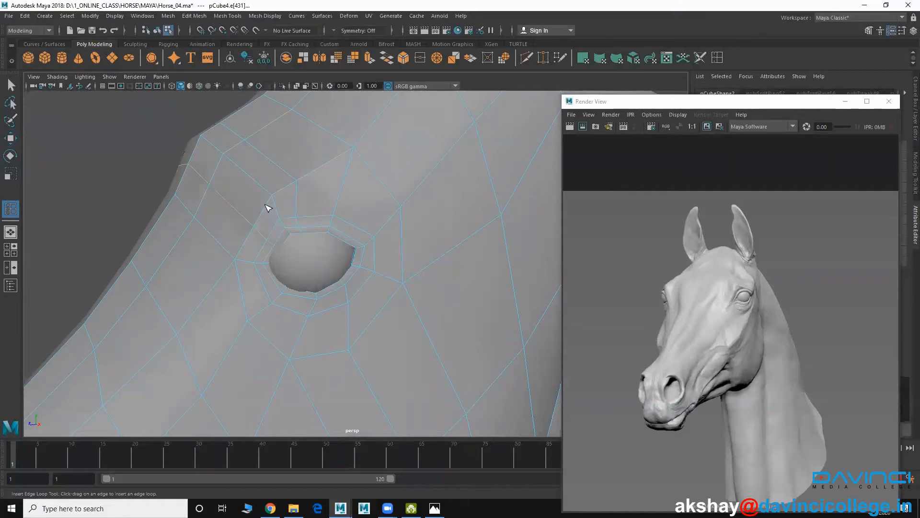
Delete the old neighbouring edge loop running from the eyelid's upper front to the forehead
key("w")
left_click(248, 174)
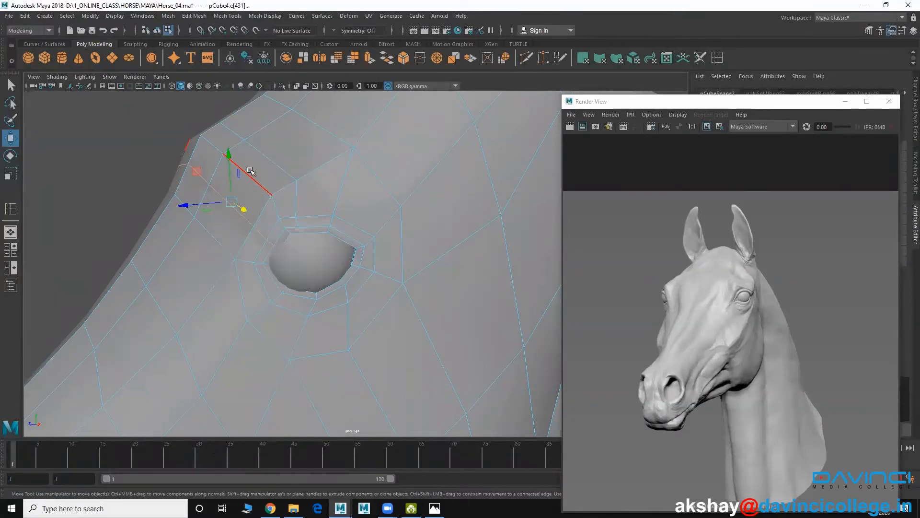
right_click_drag(251, 178, 211, 191, "ctrl")
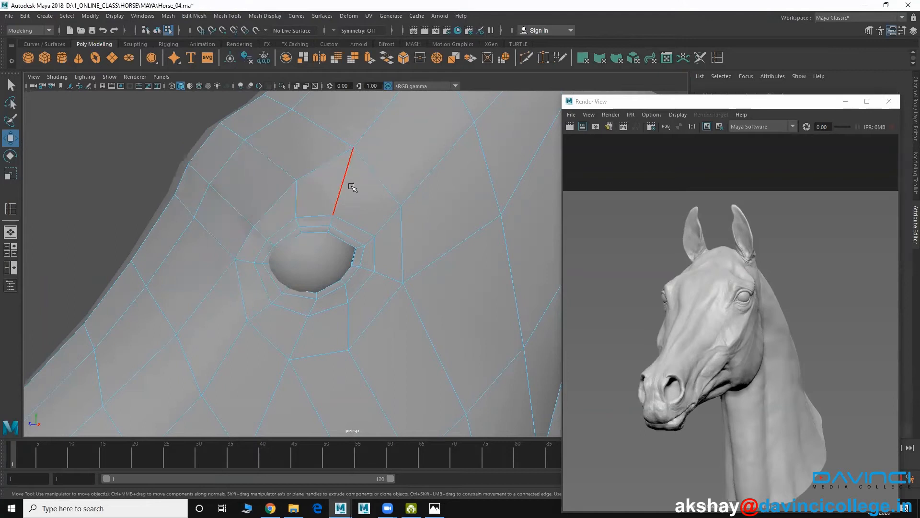
middle_click_drag(310, 209, 270, 199, "alt")
right_click_drag(330, 219, 374, 238, "alt")
left_click_drag(374, 238, 337, 206, "alt")
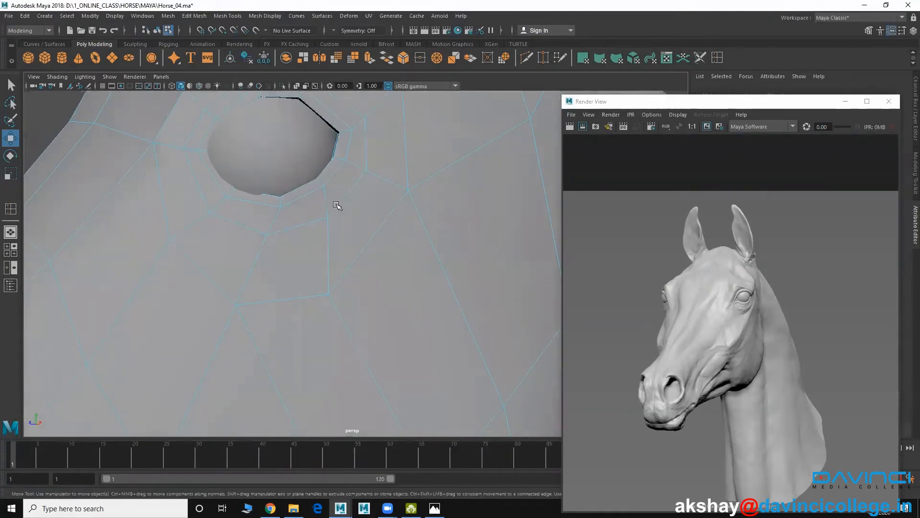
left_click(11, 209)
scroll(307, 215, "down", 2)
left_click_drag(263, 202, 206, 185, "alt")
scroll(308, 219, "up", 3)
scroll(336, 222, "down", 3)
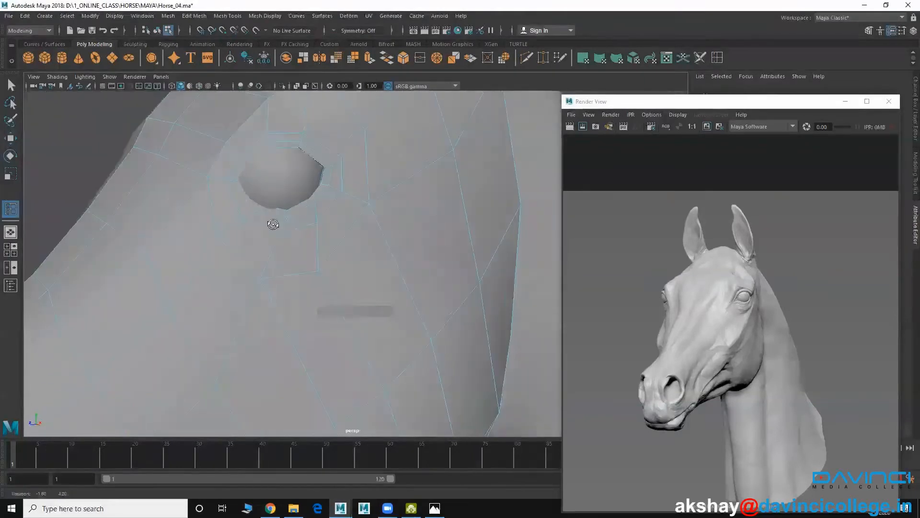
left_click_drag(274, 224, 286, 229, "alt")
left_click(10, 139)
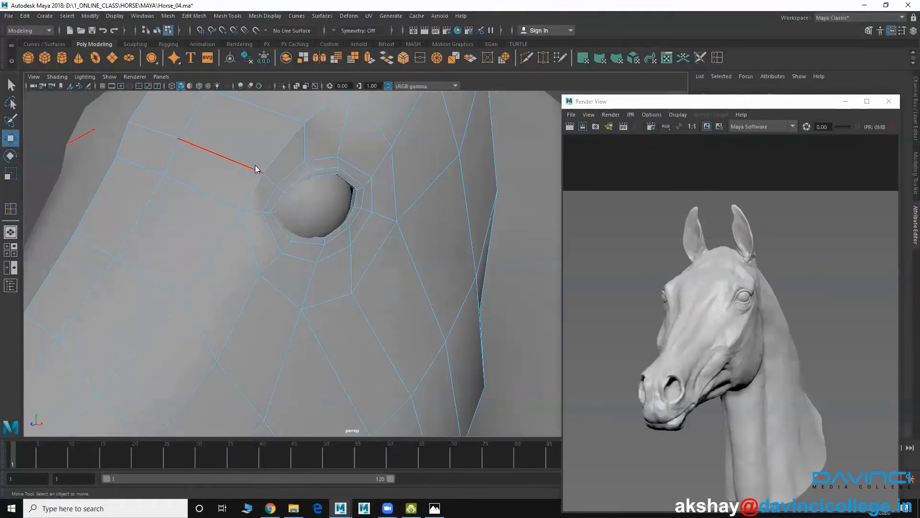
Select the new loop's inner eyelid vertices at the upper front in vertex mode and move them outward over the eyeball
right_click_drag(256, 169, 206, 165)
left_click_drag(280, 206, 318, 231, "alt")
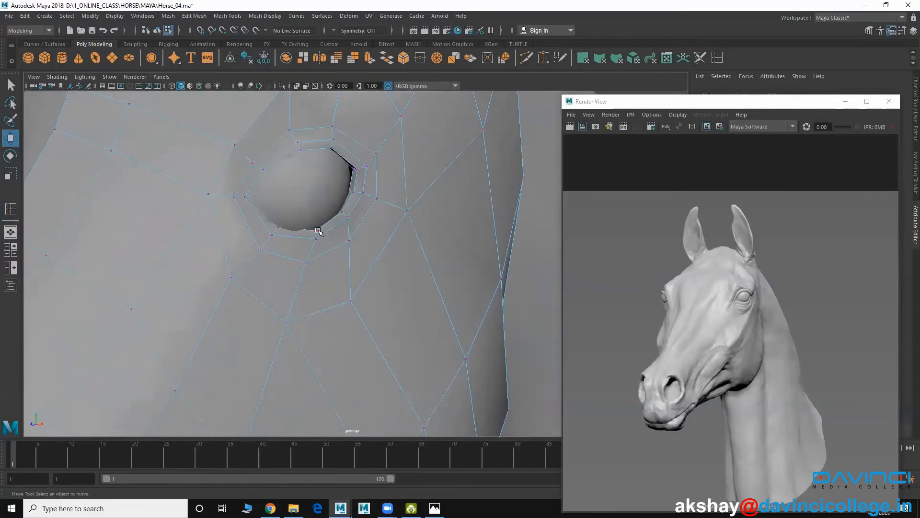
key("4")
mouse_move(248, 160)
left_mouse_down()
mouse_move(284, 180)
mouse_move(327, 227)
left_mouse_up()
key("5")
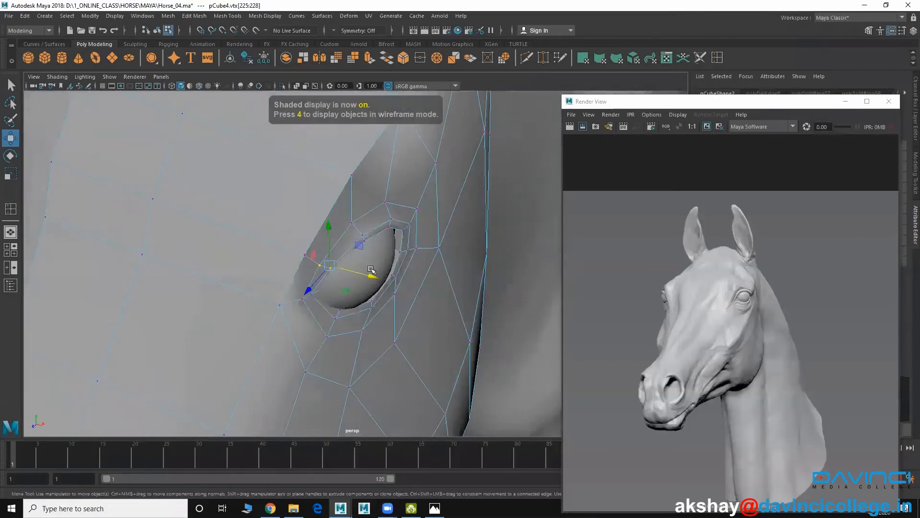
left_click_drag(370, 275, 319, 260)
right_click_drag(305, 247, 308, 255, "alt")
left_click_drag(321, 250, 382, 268, "alt")
middle_click_drag(382, 269, 371, 272, "alt")
left_click_drag(353, 276, 355, 277)
left_click_drag(357, 272, 320, 230, "alt")
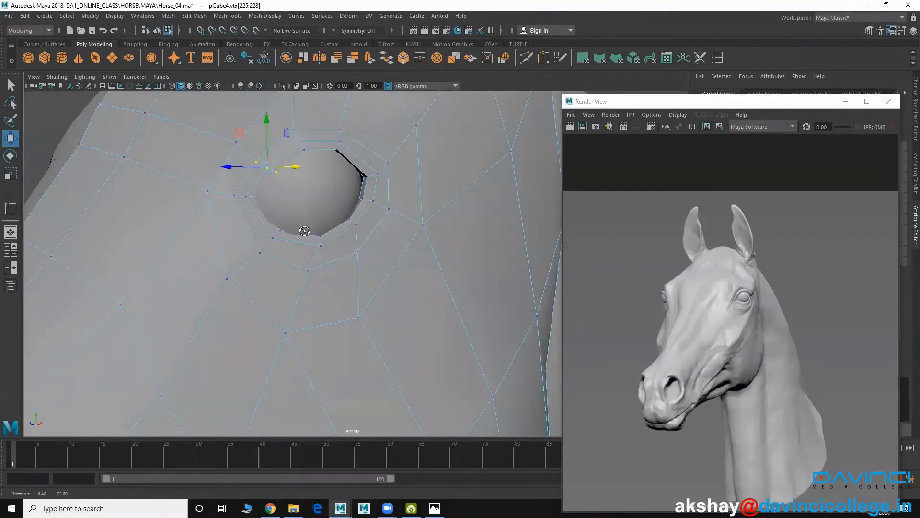
Switch to the side view in wireframe and compare the eye's edge layout with the horse reference
key("space")
key("space")
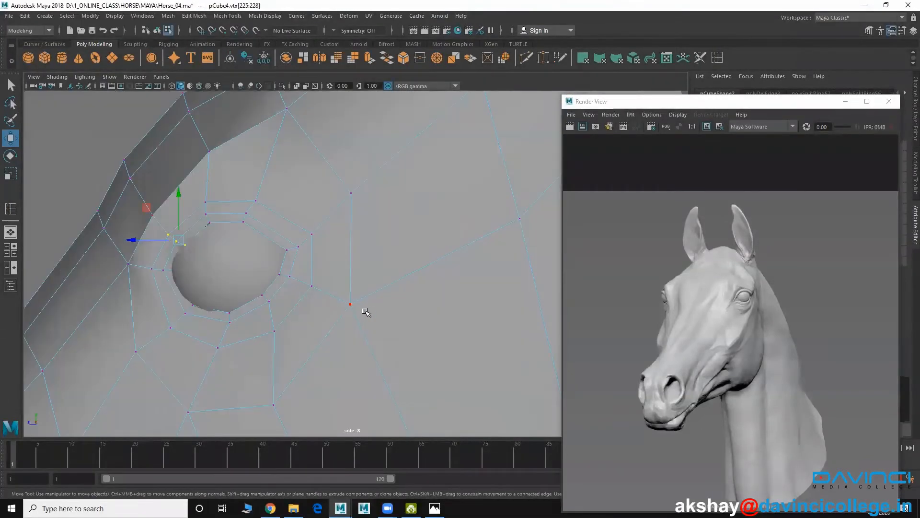
key("4")
scroll(239, 283, "up", 3)
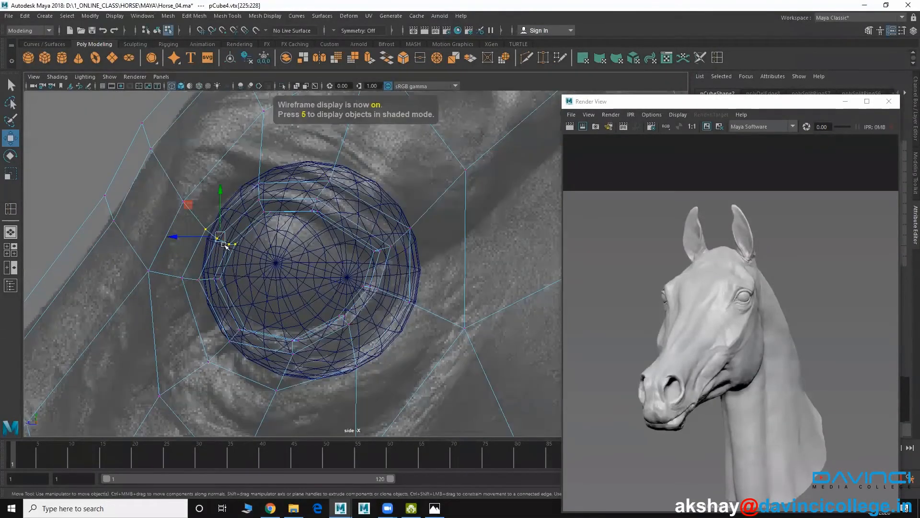
scroll(259, 317, "down", 3)
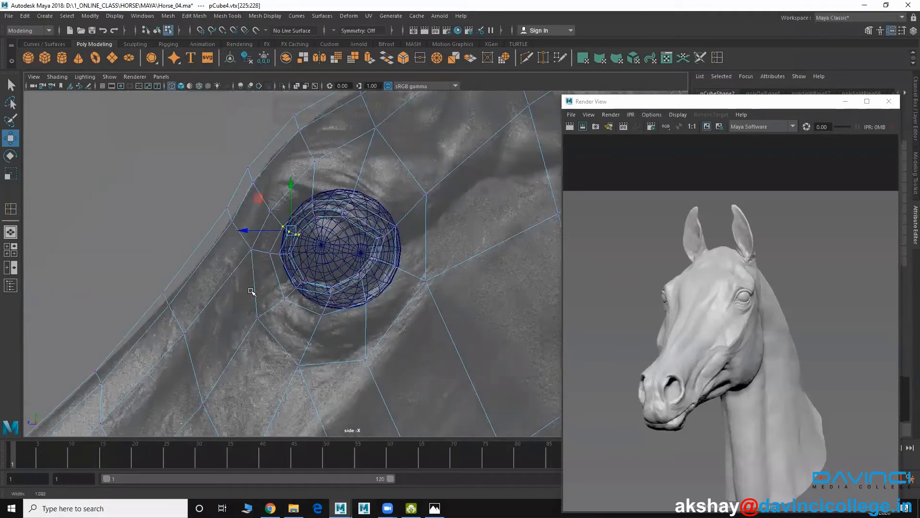
right_click_drag(288, 295, 307, 298, "alt")
middle_click_drag(316, 296, 301, 270, "alt")
right_click_drag(406, 306, 270, 301, "alt")
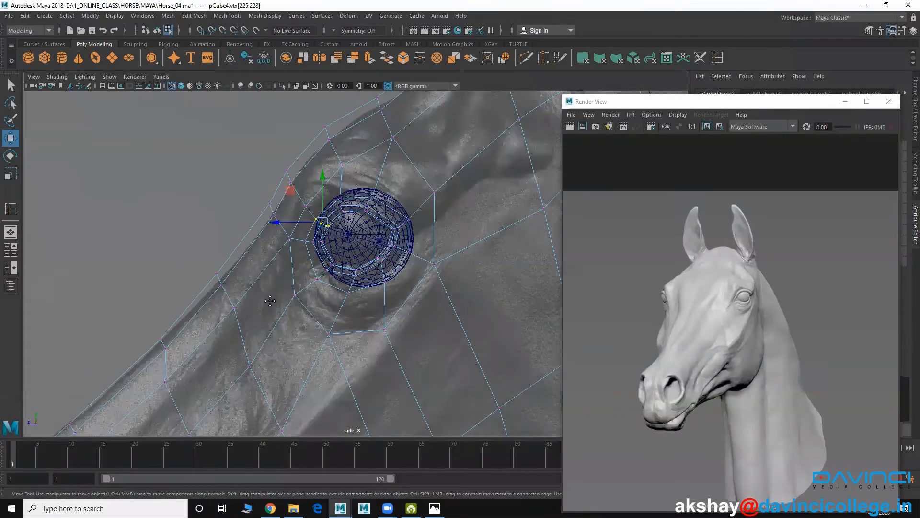
middle_click_drag(262, 284, 262, 253, "alt")
middle_click_drag(276, 312, 224, 348, "alt")
right_click_drag(225, 349, 330, 326, "alt")
Insert an edge loop through the eyelid's lower front section, just below the front corner
left_click(254, 16)
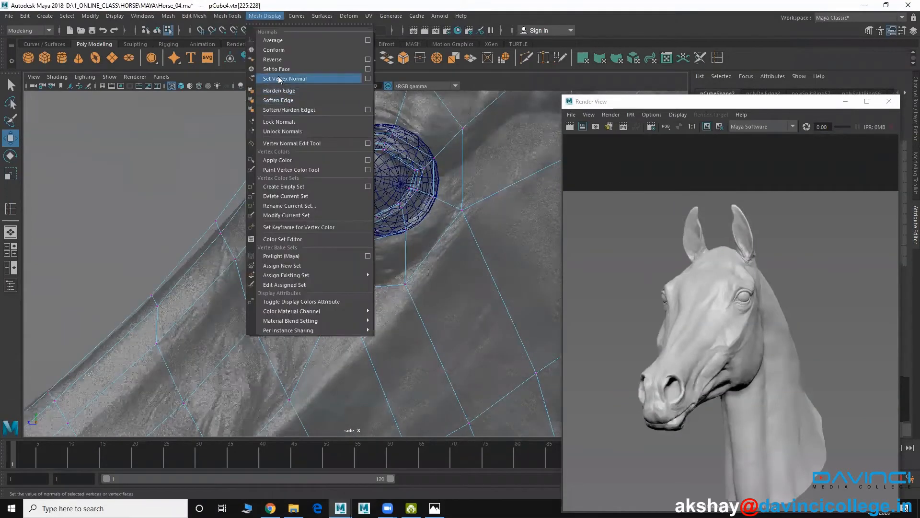
left_click(248, 89)
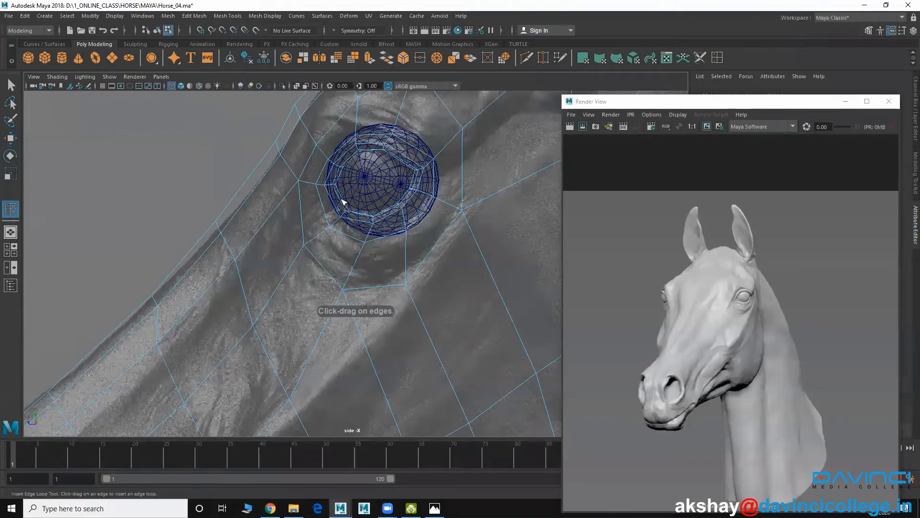
left_click(341, 200)
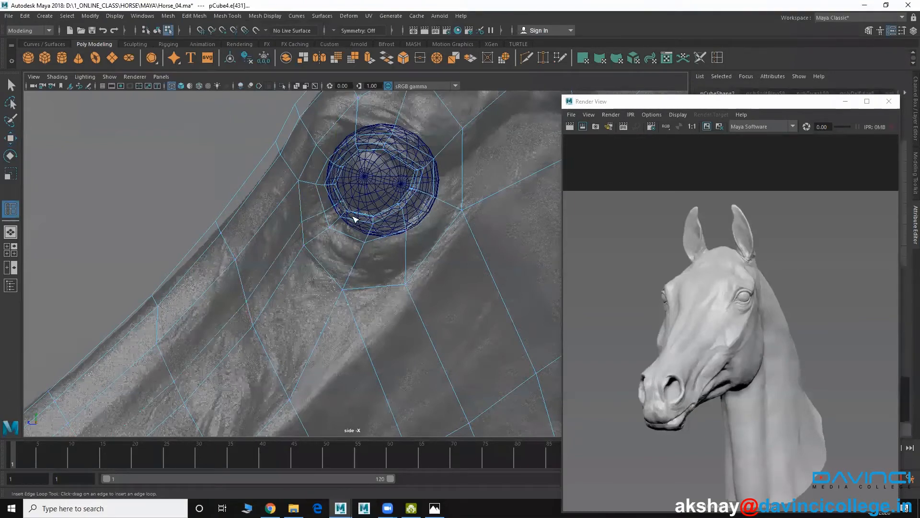
Insert a second edge loop through the lower eyelid, running down the muzzle beside the previous one
scroll(377, 254, "down", 2)
middle_click_drag(355, 303, 429, 161, "alt")
scroll(321, 268, "down", 2)
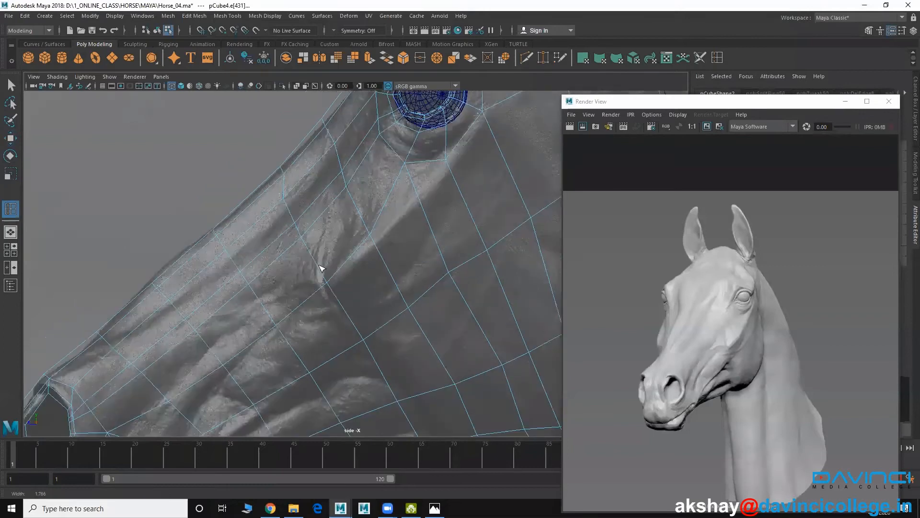
middle_click_drag(331, 272, 323, 286, "alt")
left_click(402, 132)
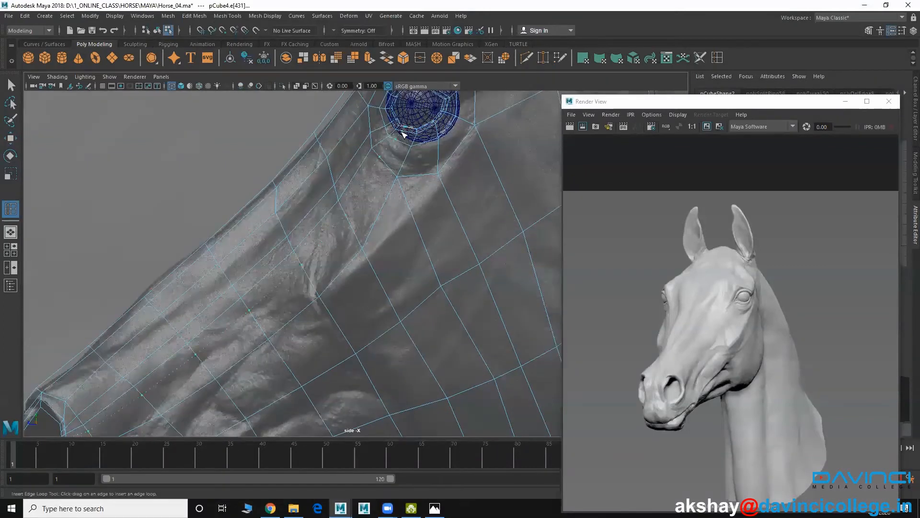
middle_click_drag(415, 187, 360, 283, "alt")
scroll(350, 261, "up", 3)
Delete the old edge loop between the two new loops below the eye's front corner
key("w")
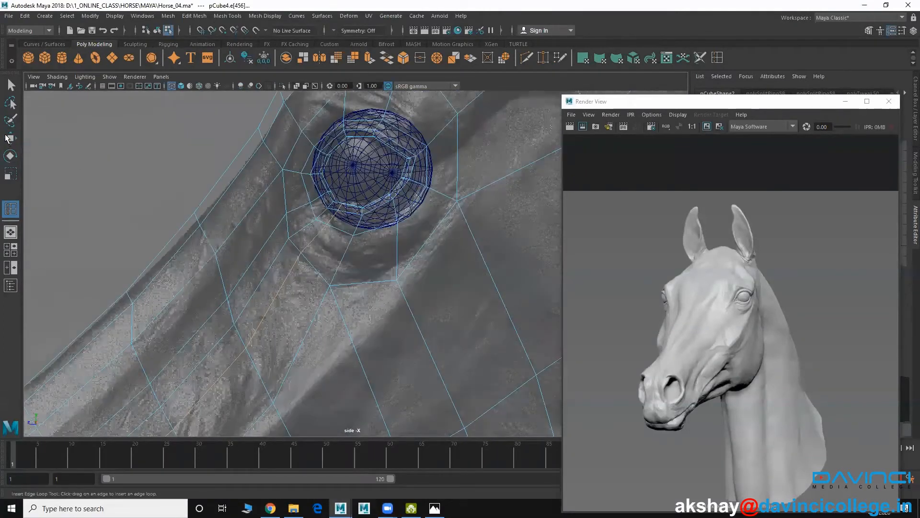
scroll(302, 244, "down", 1)
right_click_drag(297, 231, 452, 219)
middle_click_drag(392, 256, 379, 284, "alt")
scroll(249, 178, "up", 2)
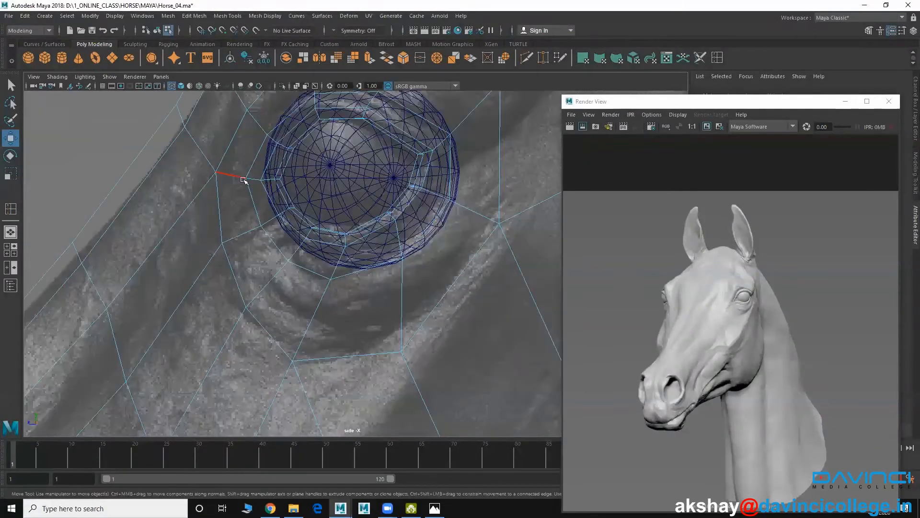
Reposition the lower front and front corner eyelid vertices in the side view to round the lid around the eyeball
right_click_drag(244, 179, 204, 174)
scroll(200, 221, "up", 2)
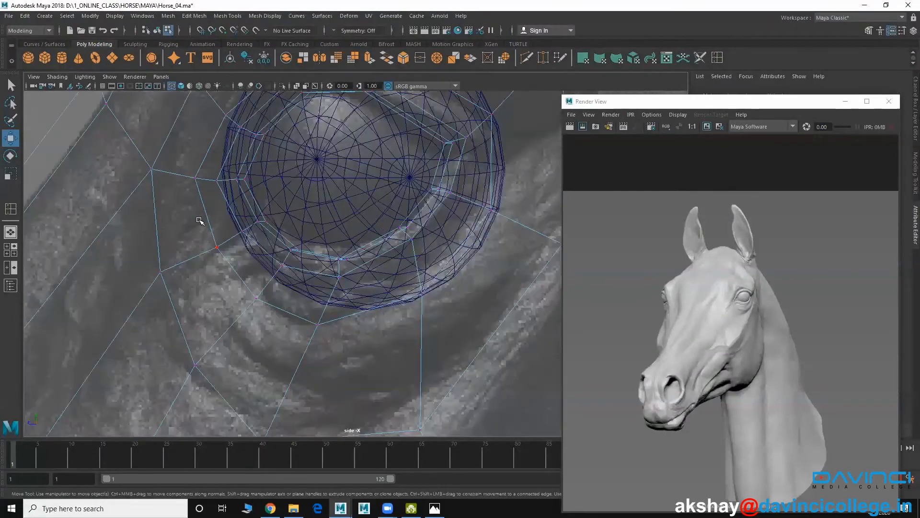
left_click_drag(269, 255, 228, 238)
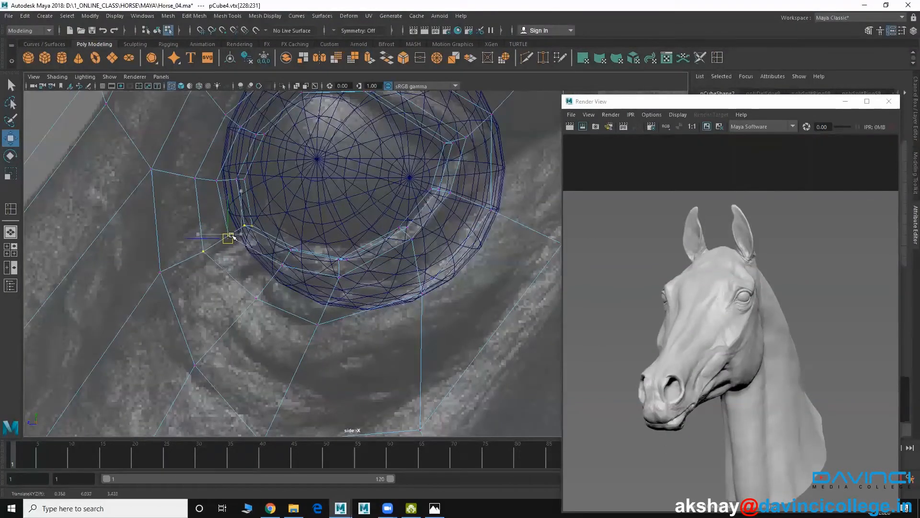
left_click_drag(202, 167, 225, 184)
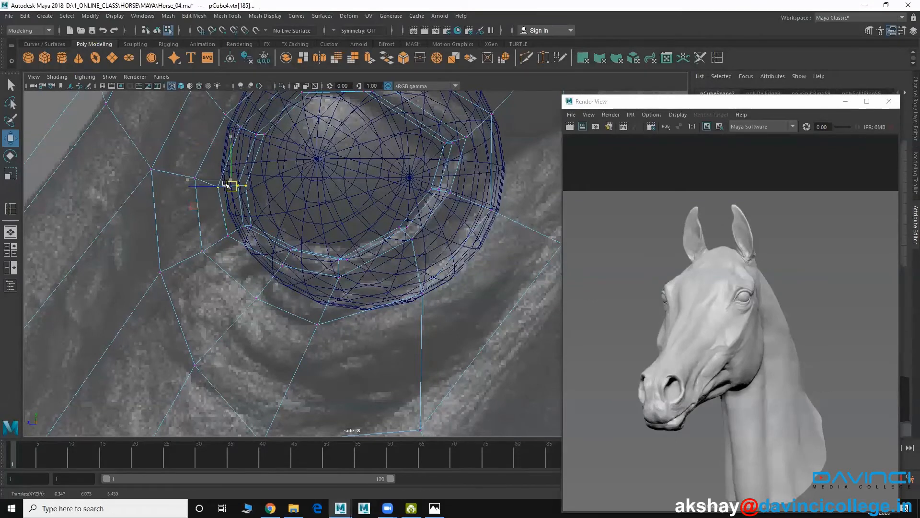
middle_click_drag(270, 177, 275, 294, "alt")
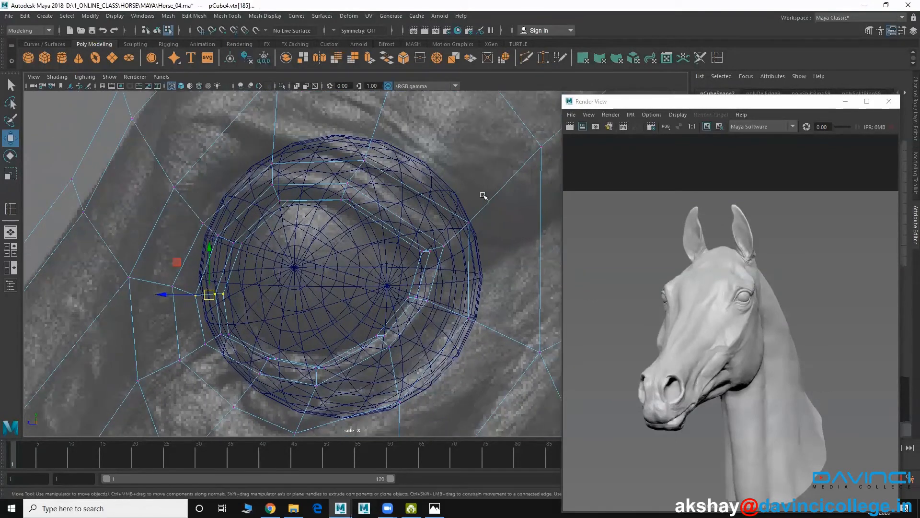
Adjust the sideways depth of the front corner eyelid vertices in the perspective view so the lid follows the eyeball
key("space")
key("space")
left_click_drag(321, 250, 356, 253, "alt")
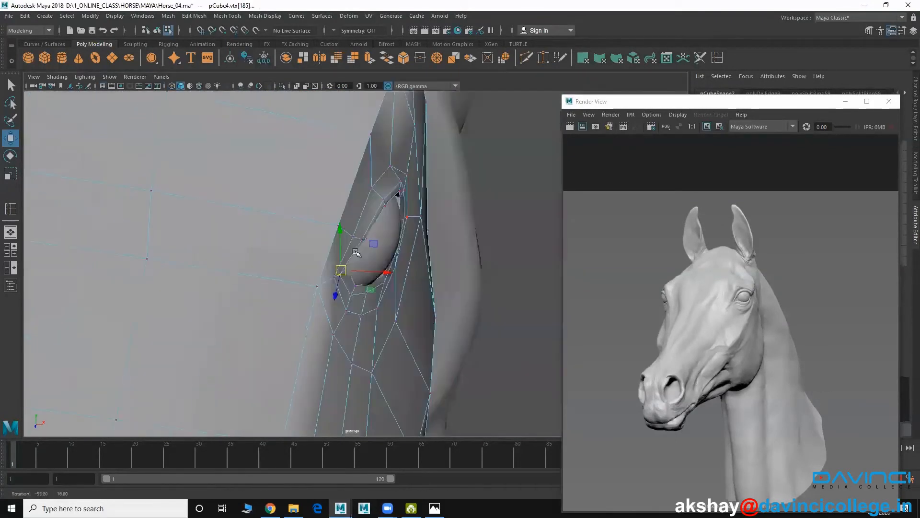
middle_click_drag(355, 252, 259, 243, "alt")
left_click_drag(259, 243, 221, 248, "alt")
left_click_drag(221, 249, 276, 257, "alt")
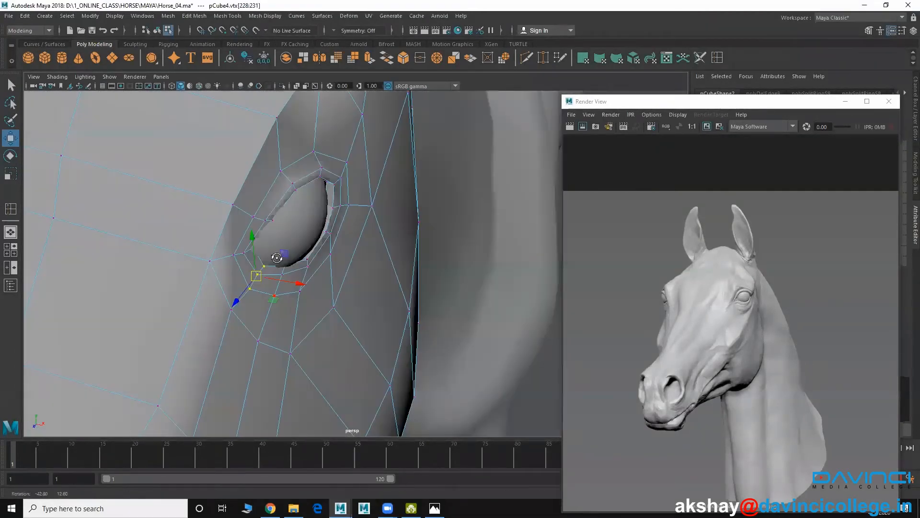
left_click_drag(314, 302, 336, 307, "alt")
key("4")
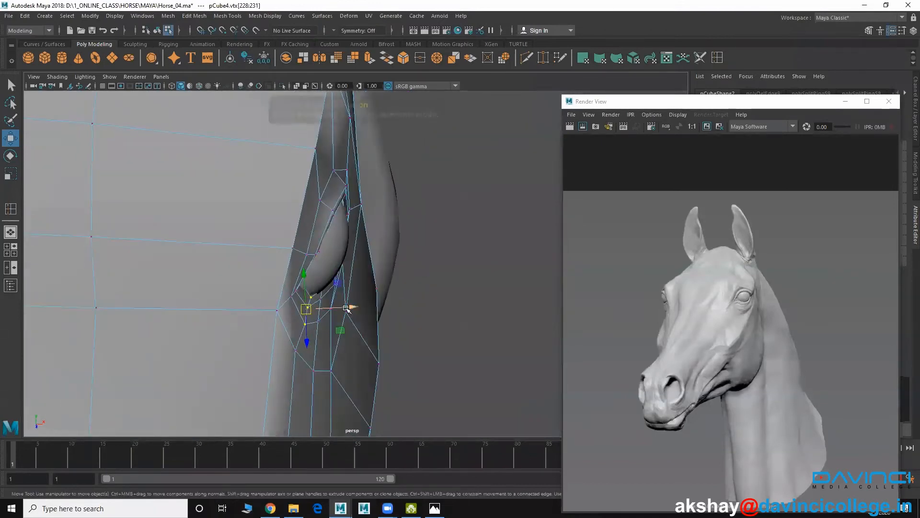
key("5")
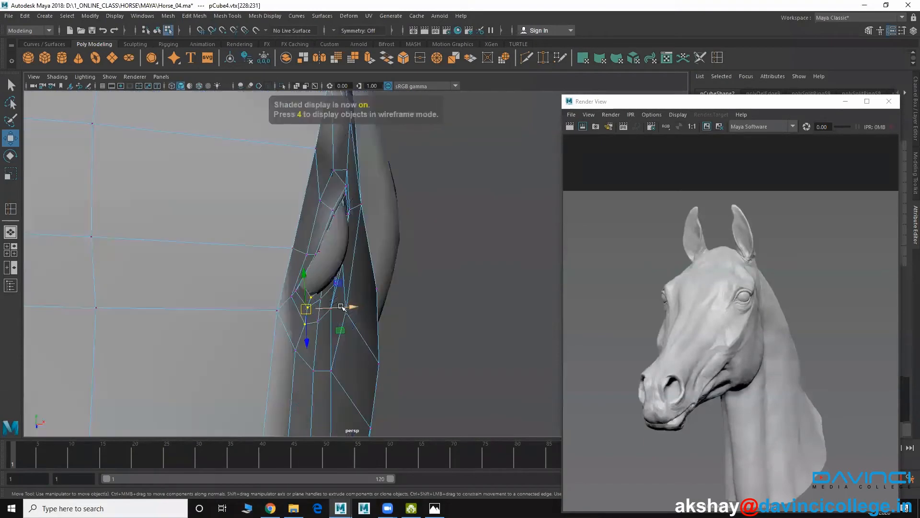
left_click_drag(317, 321, 252, 302, "alt")
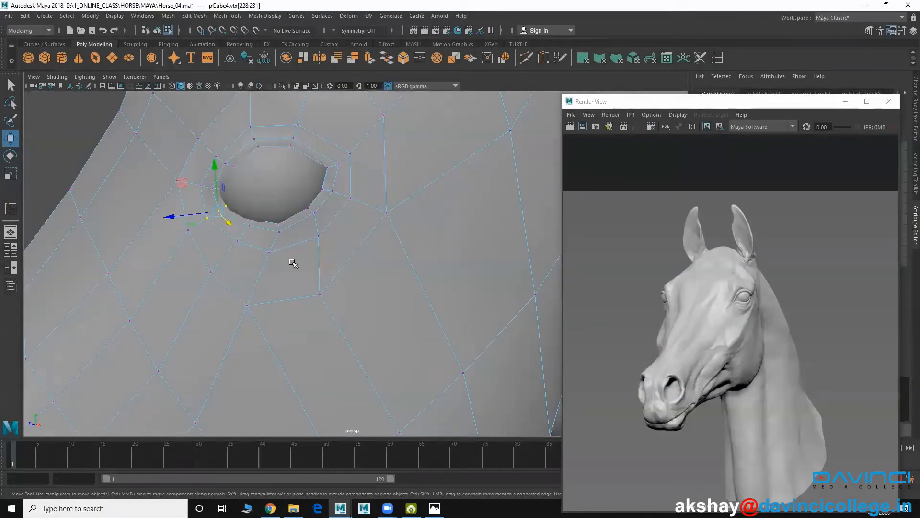
Reposition the lower and upper back eyelid vertices in the perspective view to fit the lid around the eyeball
middle_click_drag(292, 263, 317, 265, "alt")
left_click_drag(253, 215, 335, 243, "alt")
left_click_drag(352, 288, 322, 251)
middle_click_drag(322, 251, 297, 307, "alt")
right_click_drag(297, 307, 376, 335, "alt")
left_click_drag(375, 335, 323, 227, "alt")
left_click_drag(366, 247, 267, 172)
left_click_drag(303, 213, 303, 214)
left_click_drag(303, 214, 379, 214, "alt")
left_click_drag(343, 311, 320, 279, "alt")
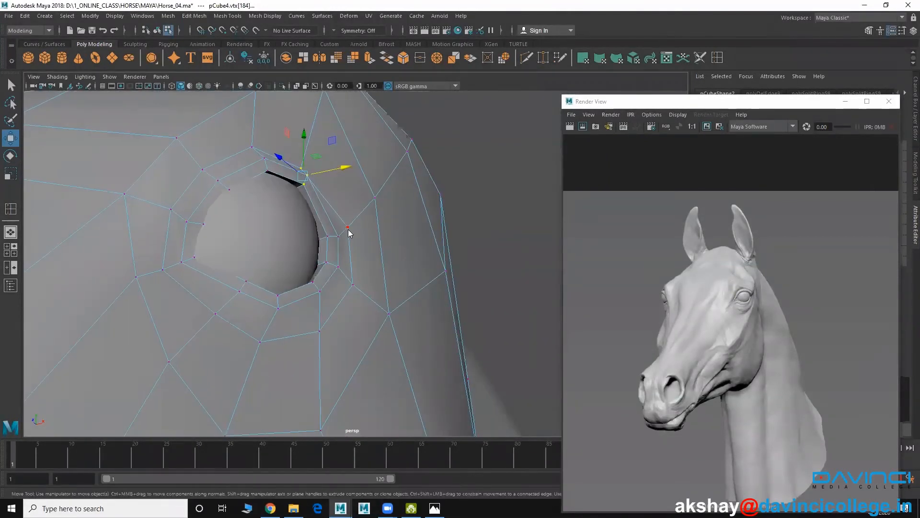
Leave component editing and preview the head mesh smoothed to examine how the eyelid fits around the eyeball
right_click_drag(350, 232, 374, 238)
right_click_drag(355, 292, 272, 286, "alt")
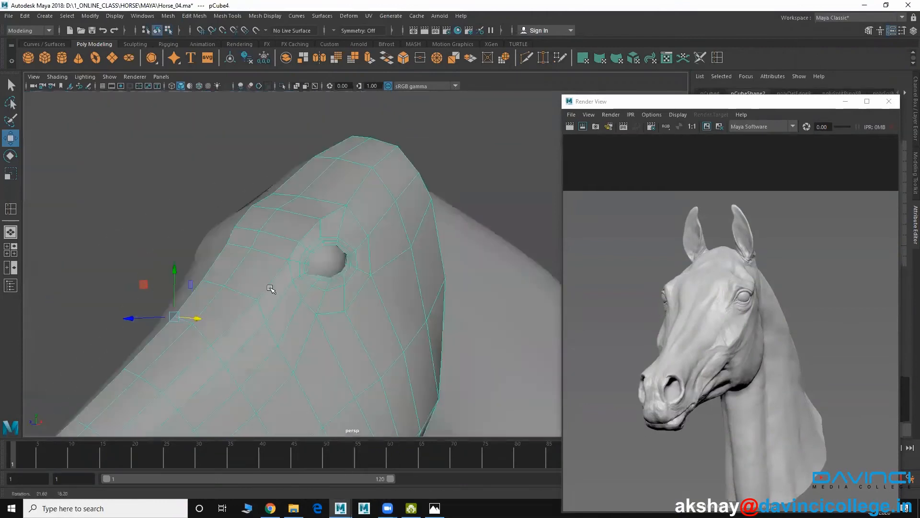
left_click(335, 261)
left_click_drag(430, 333, 268, 305, "alt")
right_click_drag(268, 305, 296, 309, "alt")
left_click_drag(296, 309, 268, 287, "alt")
left_click(328, 333)
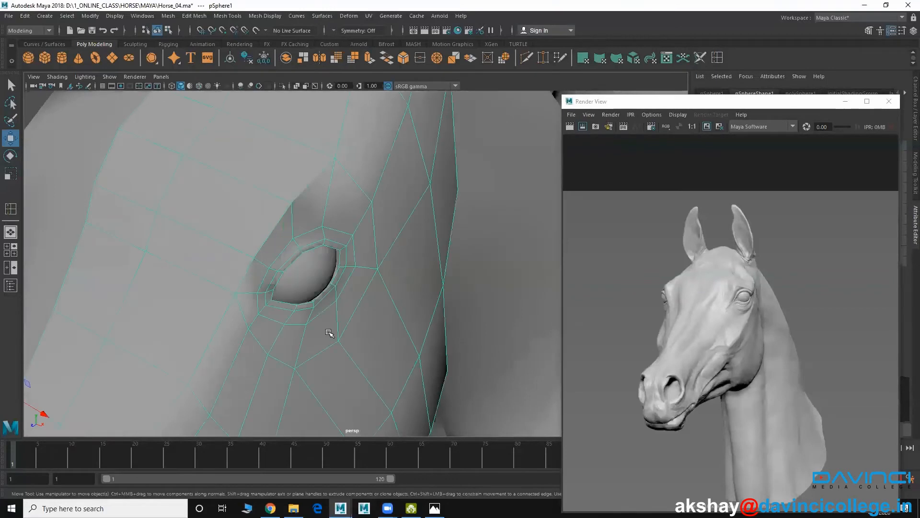
key("3")
middle_click_drag(258, 273, 329, 347, "alt")
left_click(84, 162)
left_click_drag(267, 308, 251, 306, "alt")
right_click_drag(252, 306, 340, 317, "alt")
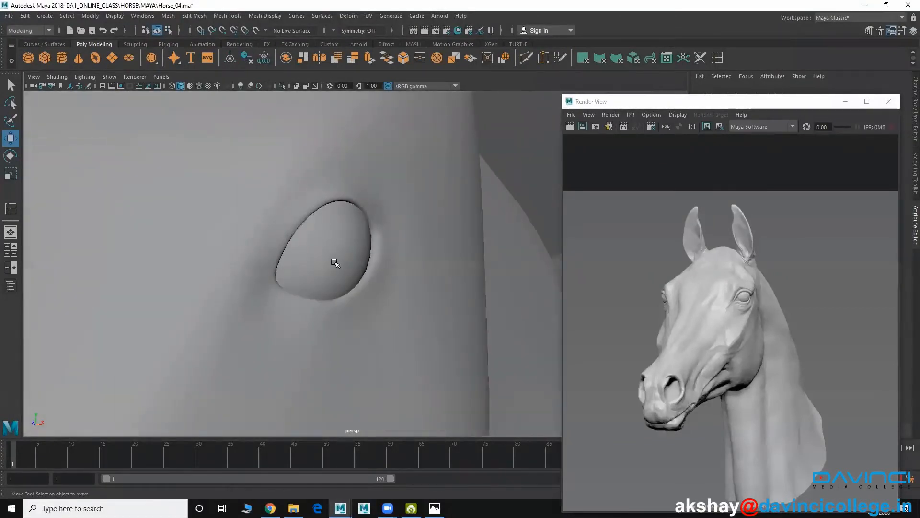
left_click_drag(335, 263, 318, 287, "alt")
Select the head mesh, restore its unsmoothed display, and check the lid from above the eye
left_click(321, 292)
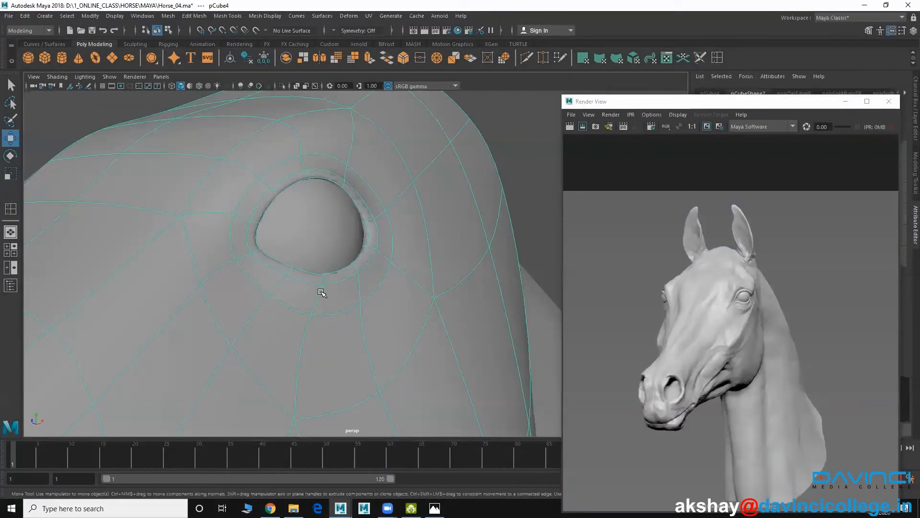
key("1")
left_click_drag(296, 196, 264, 171, "alt")
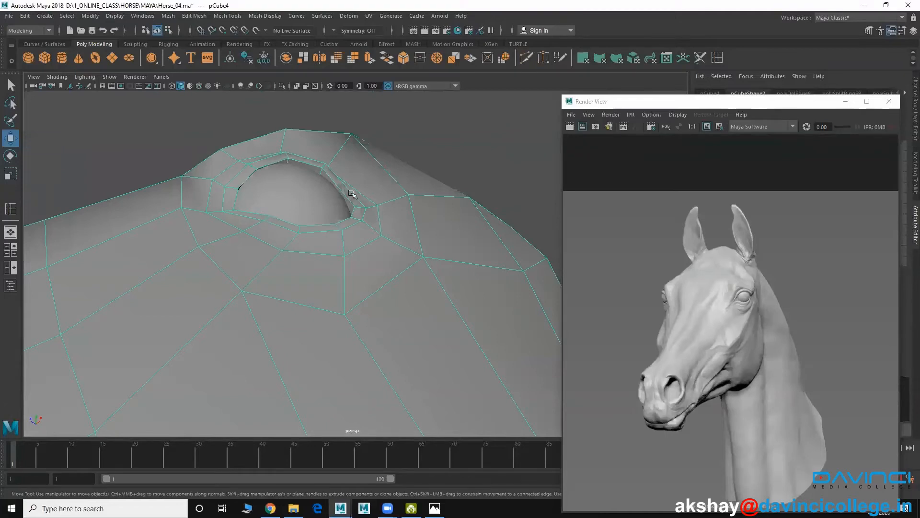
left_click_drag(358, 205, 273, 288, "alt")
Examine the muzzle and nostril area of the mesh alongside an enlarged view of the nostril in the reference render
right_click_drag(407, 339, 182, 282, "alt")
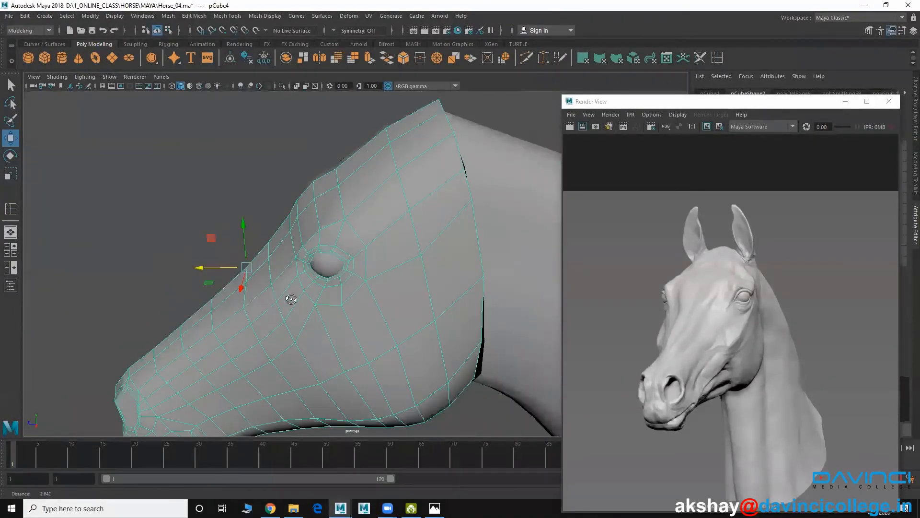
left_click_drag(291, 300, 326, 283, "alt")
middle_click_drag(342, 328, 314, 261, "alt")
right_click_drag(315, 278, 240, 276, "alt")
middle_click_drag(289, 290, 298, 245, "alt")
left_click_drag(318, 286, 295, 278, "alt")
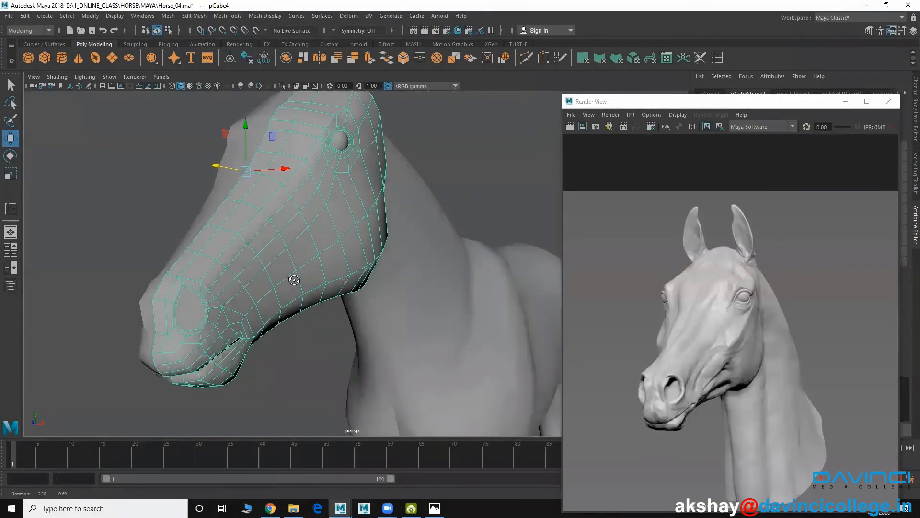
middle_click_drag(294, 279, 318, 266, "alt")
scroll(318, 265, "up", 3)
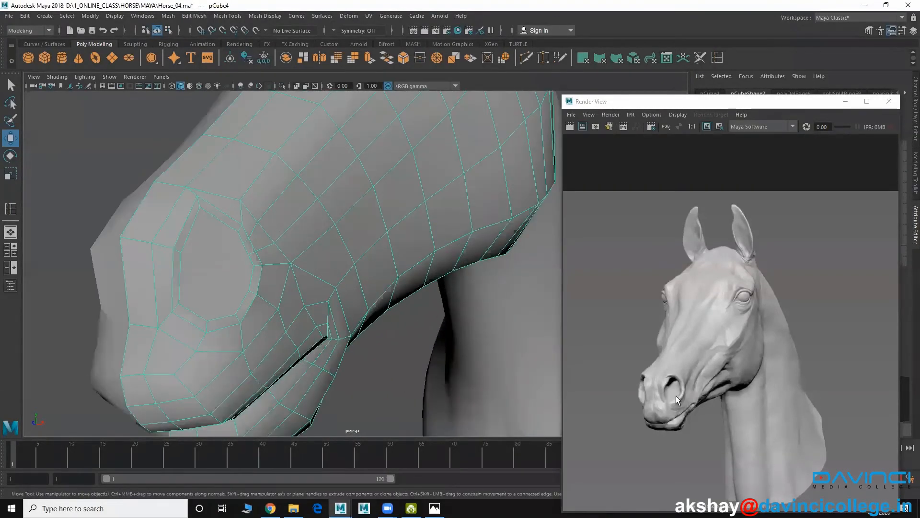
scroll(679, 380, "up", 10)
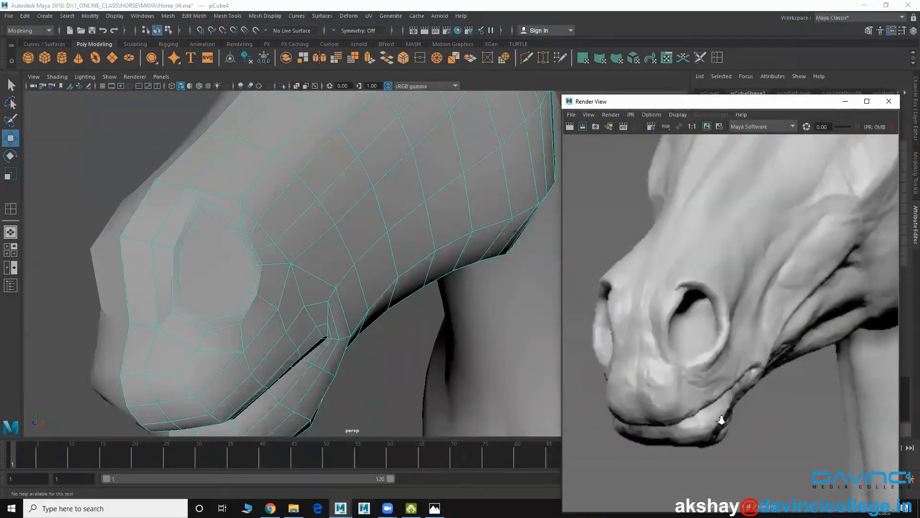
scroll(728, 426, "up", 2)
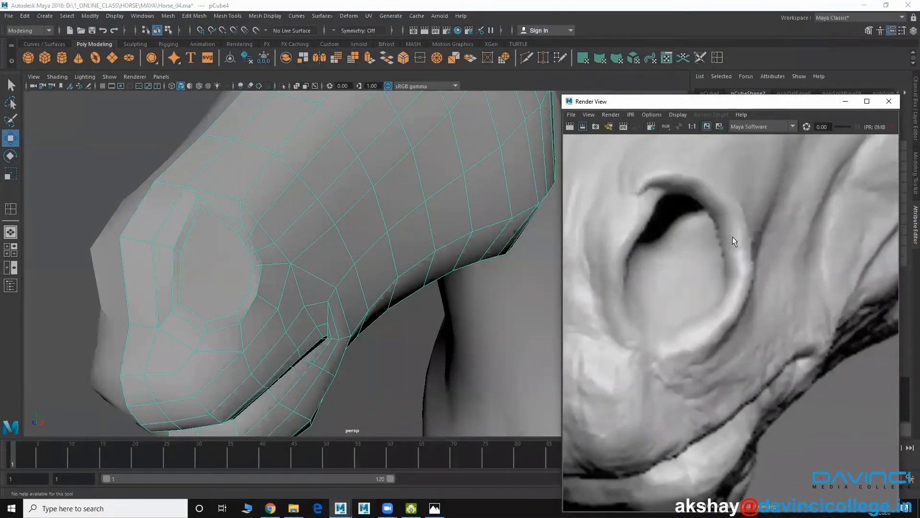
Extrude the face inside the nostril and scale it uniformly inward to about 0.75
middle_click_drag(240, 312, 248, 302, "alt")
scroll(217, 263, "up", 1)
right_click_drag(210, 244, 210, 269)
left_click(217, 259)
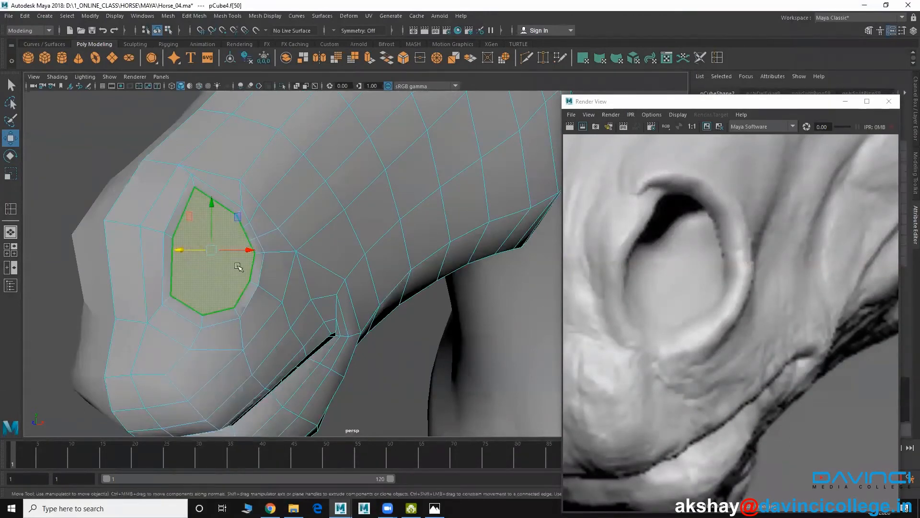
left_click(194, 16)
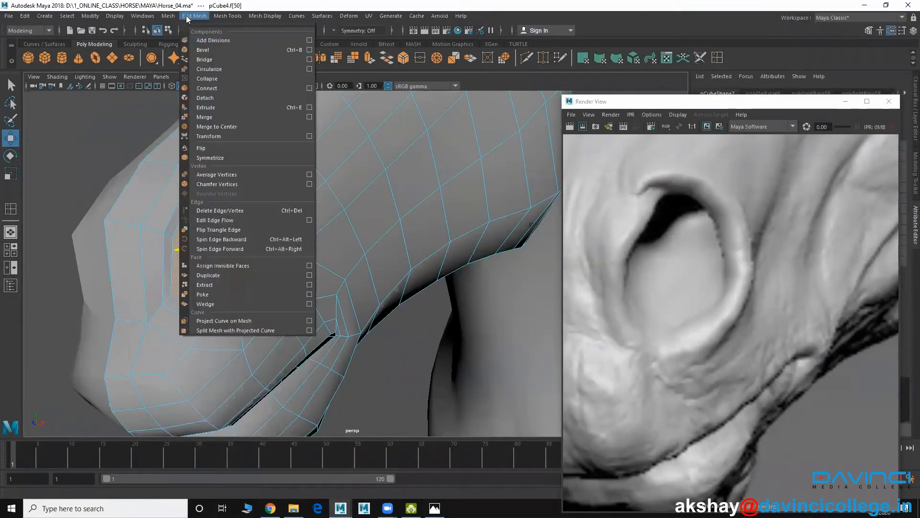
left_click(223, 108)
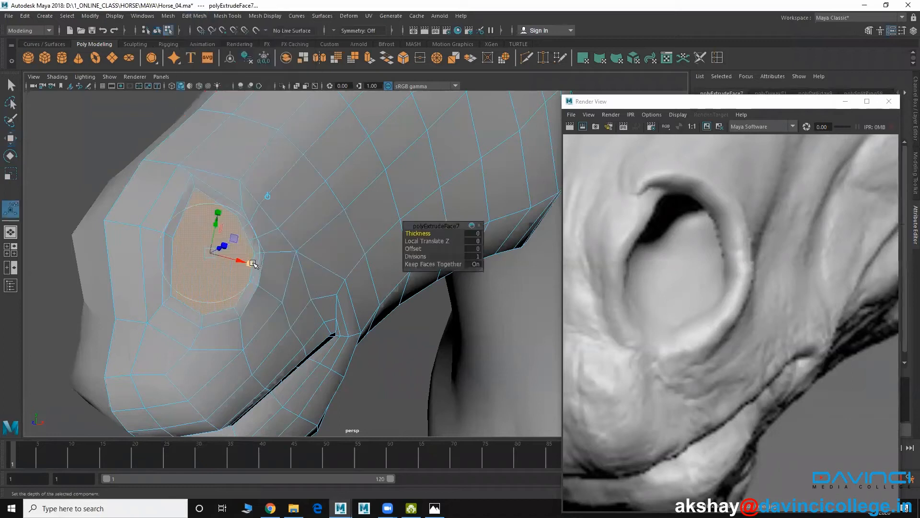
left_click(253, 263)
left_click_drag(210, 253, 204, 248)
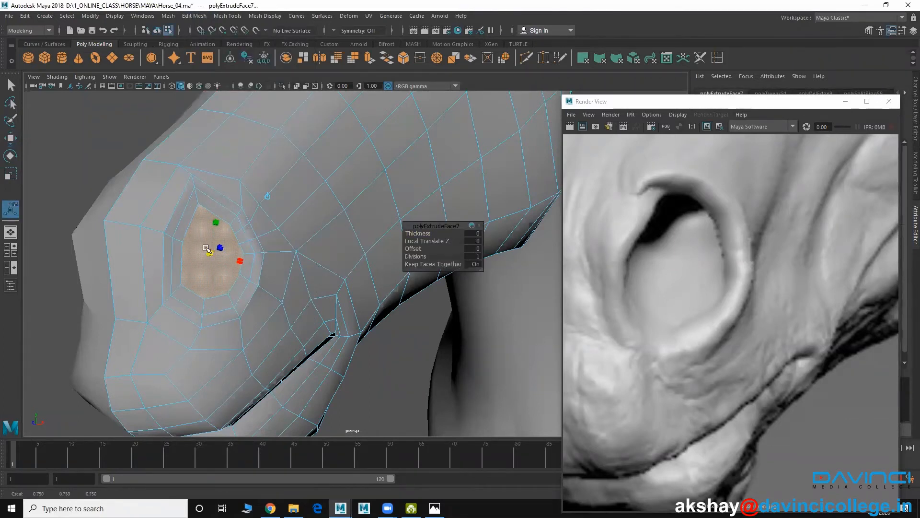
Cut an edge across the upper part of the inner nostril face with Multi-Cut, from the front rim to the back rim
left_click_drag(206, 248, 210, 273, "alt")
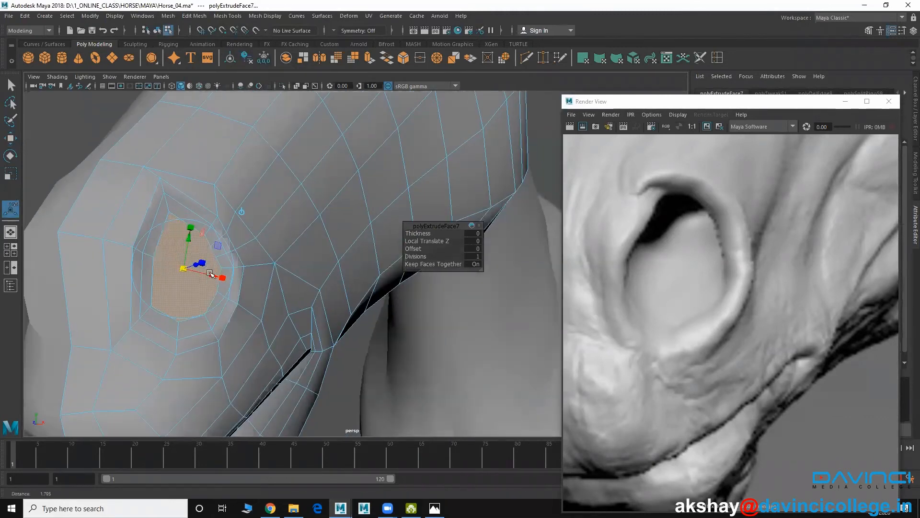
right_click_drag(217, 257, 247, 261, "alt")
middle_click_drag(193, 270, 217, 259, "alt")
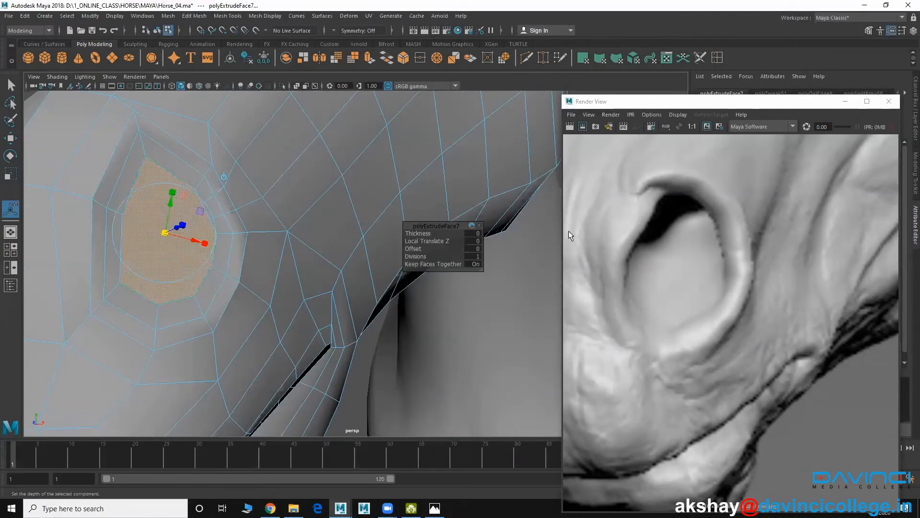
right_click_drag(661, 233, 678, 258, "alt")
middle_click_drag(643, 214, 674, 266, "alt")
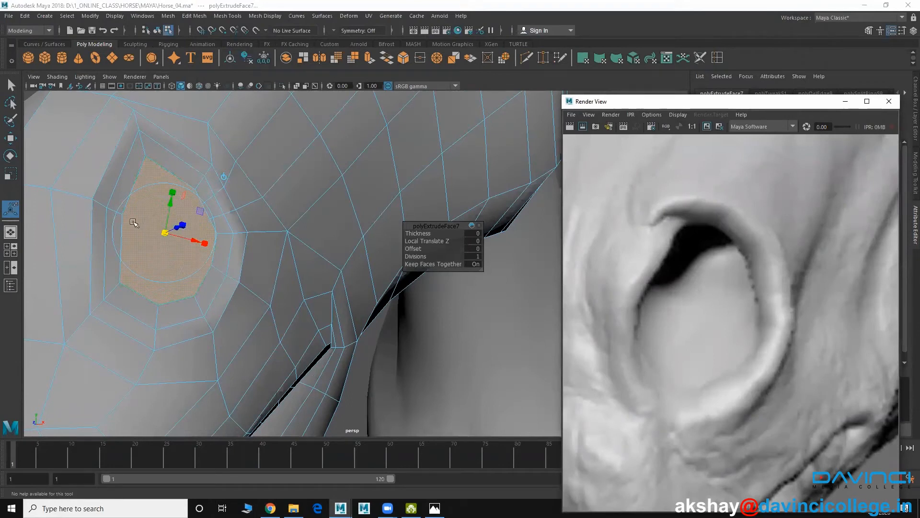
left_click(218, 16)
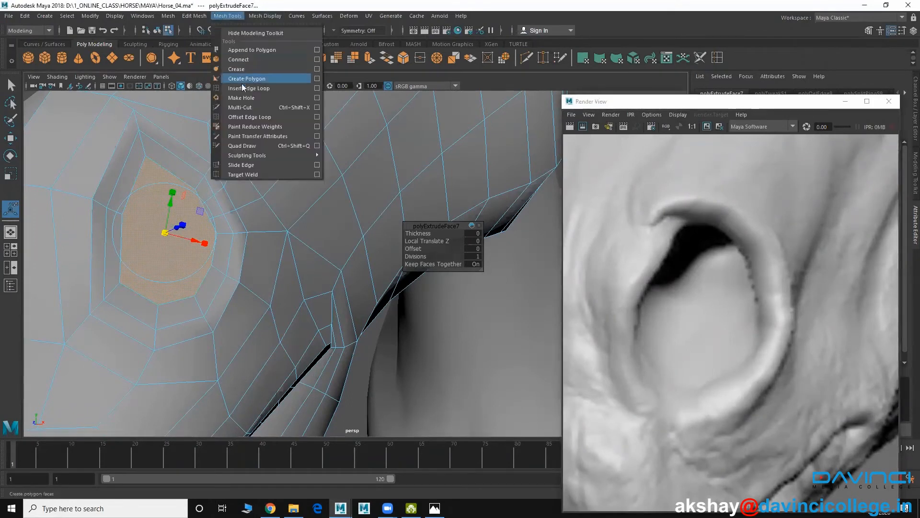
left_click(243, 107)
left_click(122, 214)
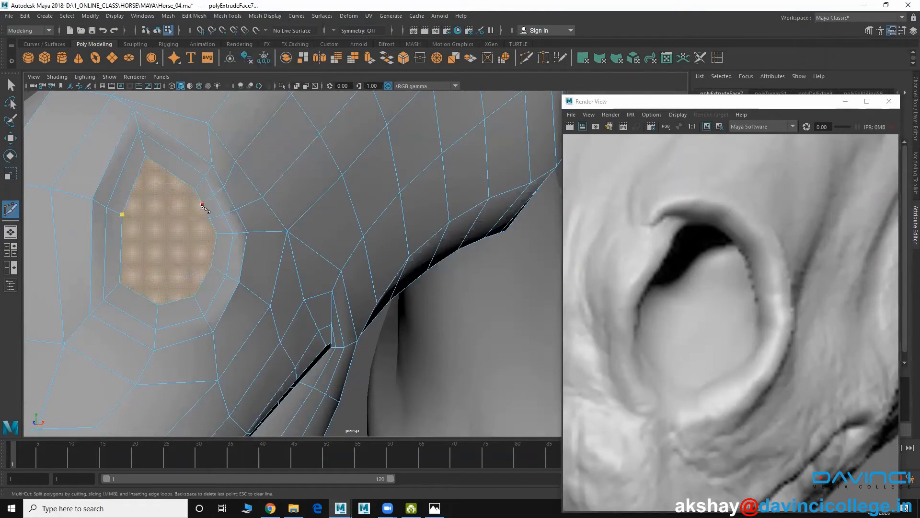
left_click(202, 205)
key("Return")
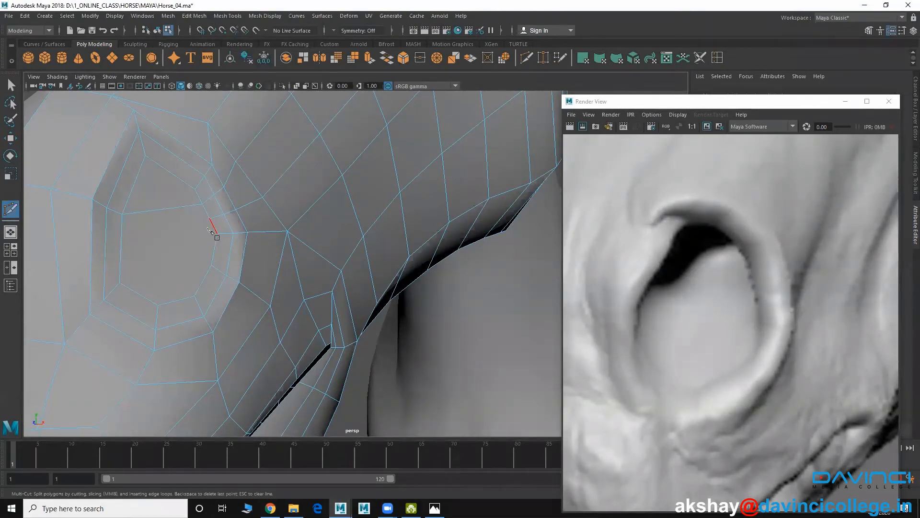
Split the rest of the inner nostril face with diagonal cuts from the lower front and bottom vertices to the back rim
left_click(121, 283)
left_click(210, 218)
left_click(168, 304)
left_click_drag(122, 226, 225, 269, "alt")
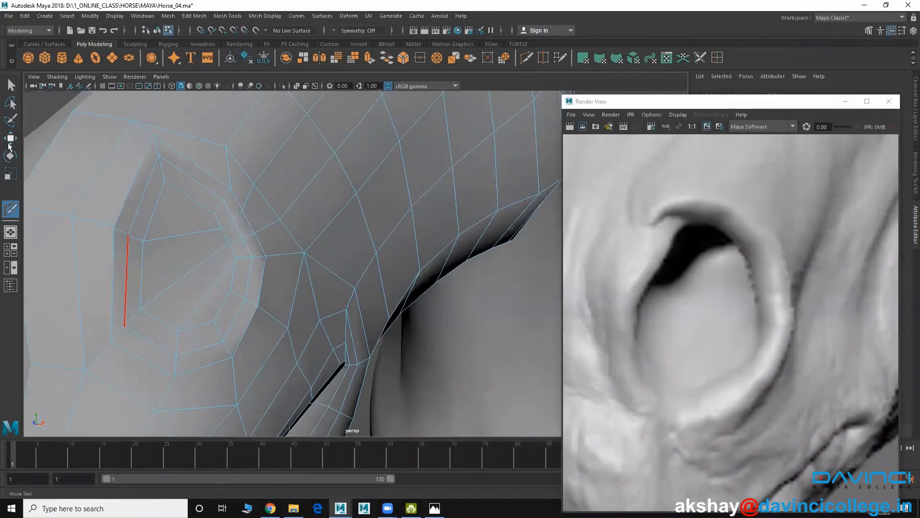
key("w")
Extrude the uppermost inner nostril face into the head with a local Z translation of -0.022
right_click_drag(249, 263, 155, 249, "alt")
left_click_drag(170, 249, 230, 246, "alt")
middle_click_drag(170, 244, 129, 250, "alt")
right_click_drag(129, 249, 237, 275, "alt")
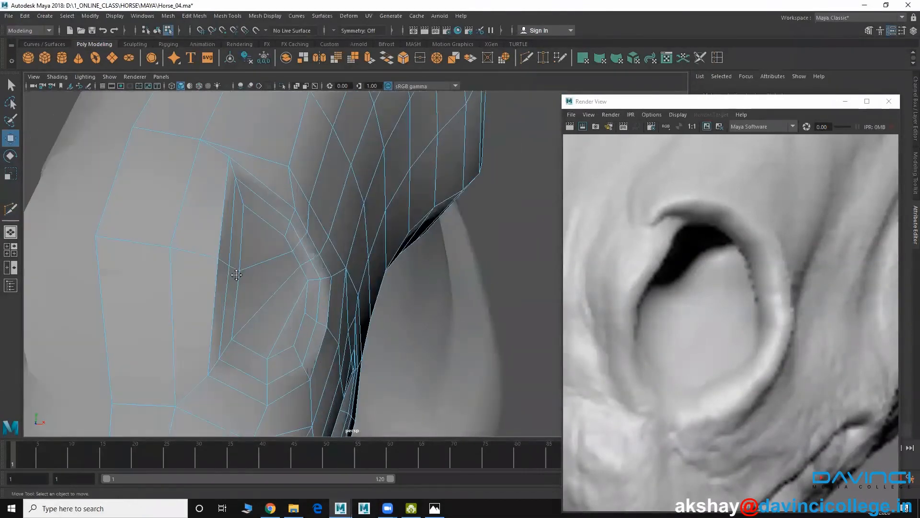
right_click_drag(249, 243, 251, 229, "alt")
right_click(251, 228)
left_click(249, 253)
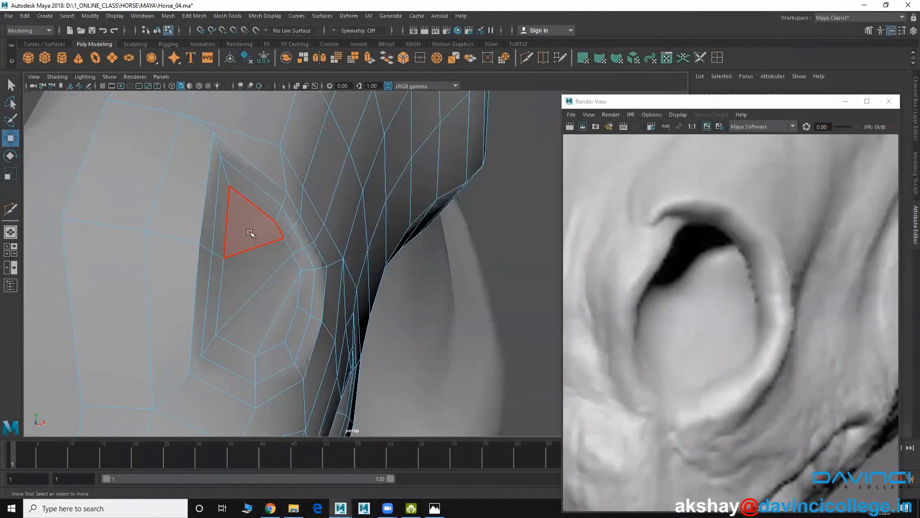
left_click(251, 233)
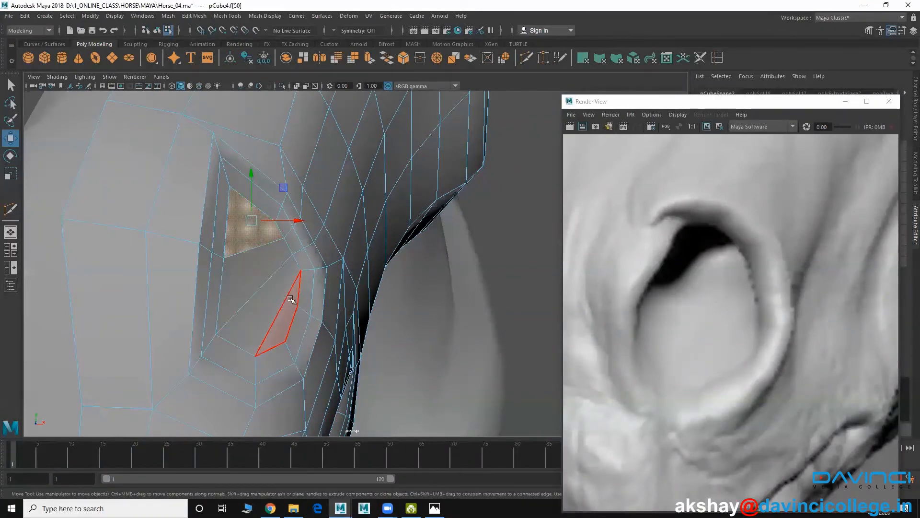
left_click_drag(335, 306, 330, 318, "alt")
left_click(194, 16)
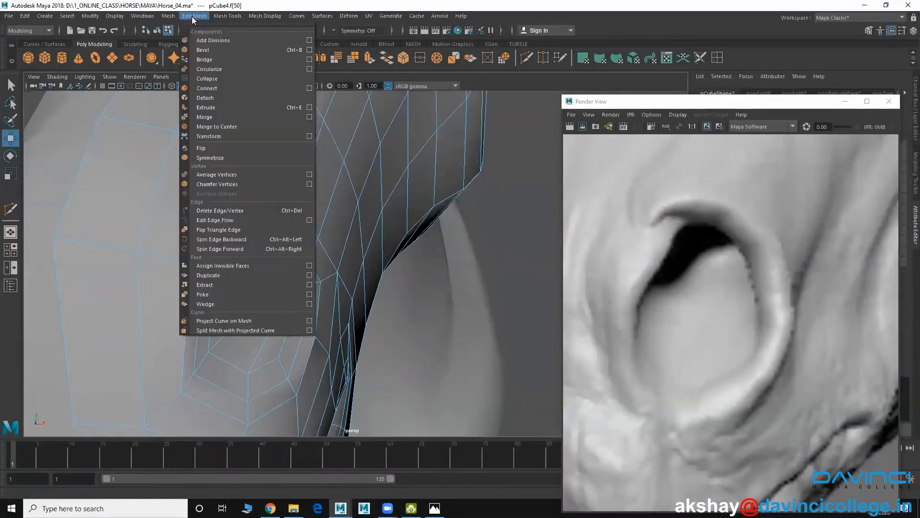
left_click(211, 101)
left_click_drag(270, 238, 222, 206, "alt")
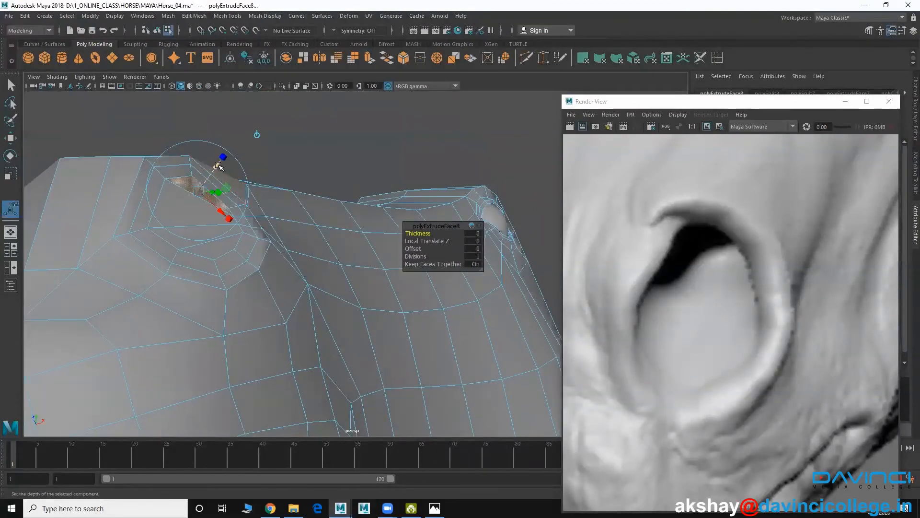
left_click_drag(218, 165, 205, 178)
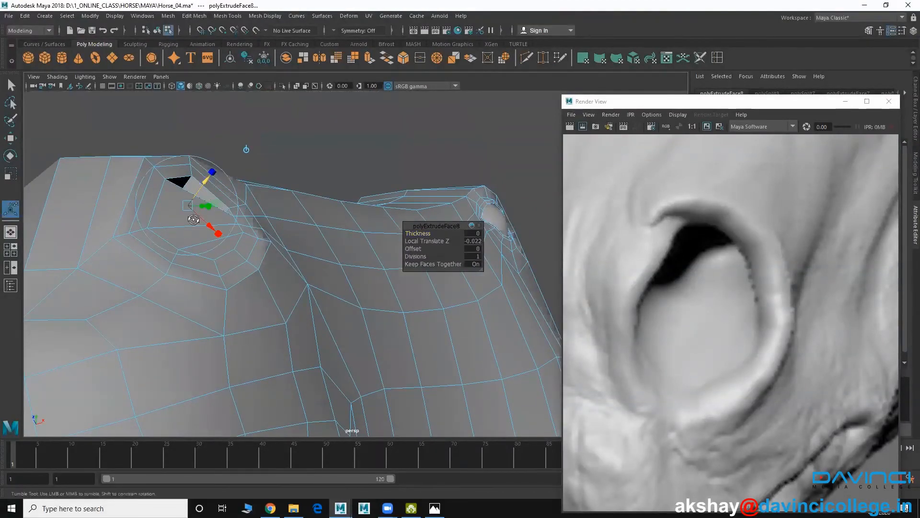
Return to object mode and preview the head smoothed to check the nostril opening
left_click_drag(193, 219, 285, 205, "alt")
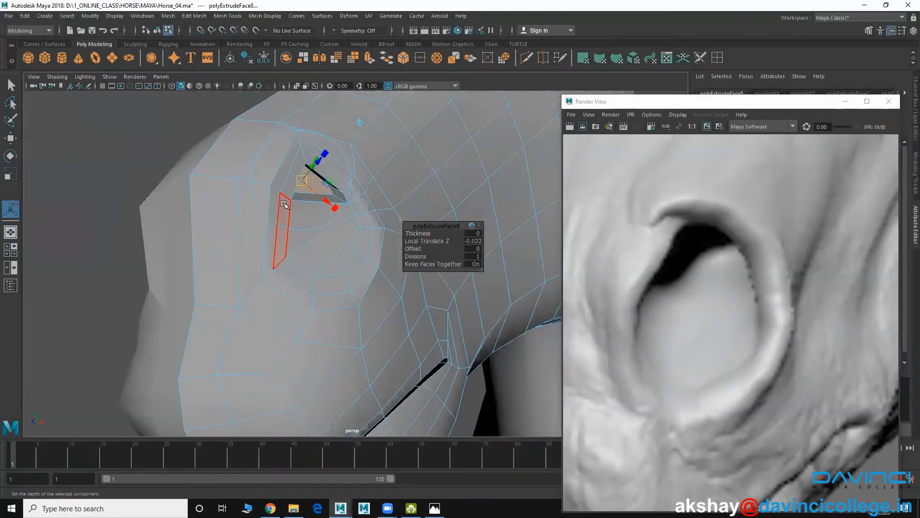
right_click_drag(257, 168, 298, 146)
key("3")
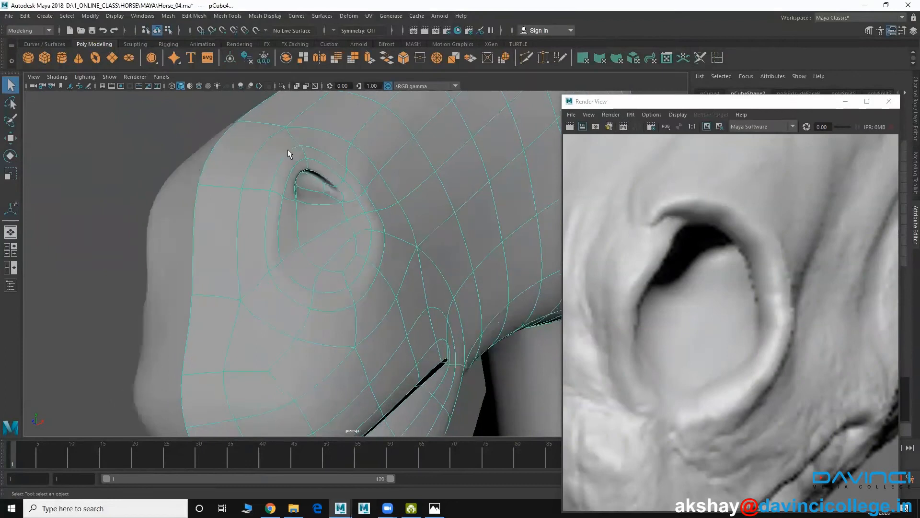
Inspect the smoothed nostril from the front and side, and compare its unsmoothed mesh with the reference image
left_click(131, 132)
left_click_drag(195, 215, 214, 226, "alt")
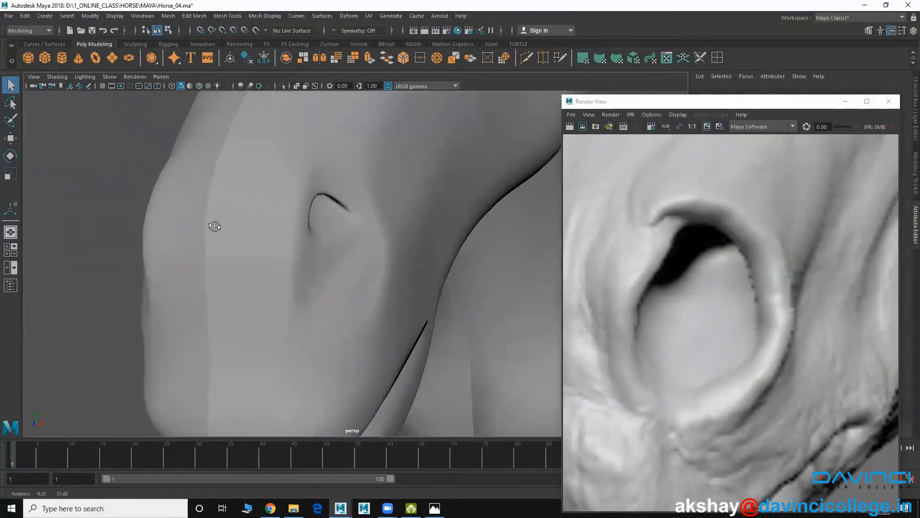
left_click(337, 292)
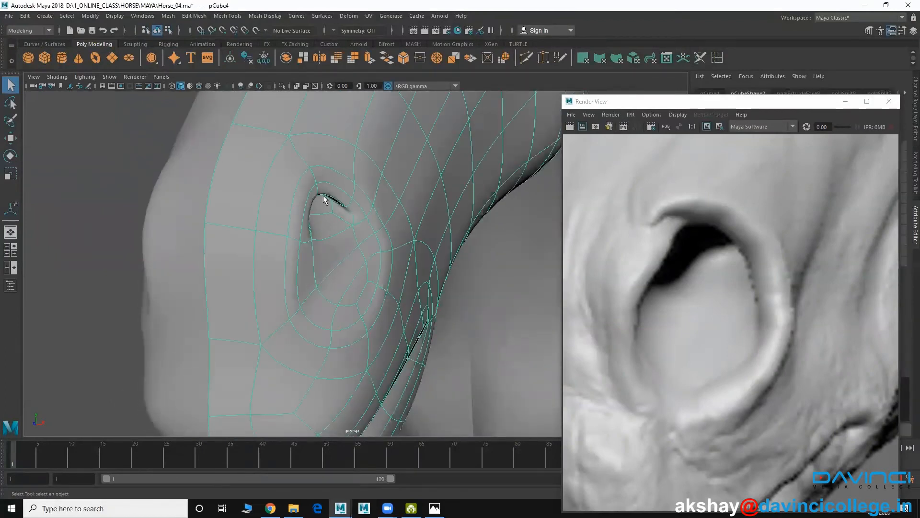
key("1")
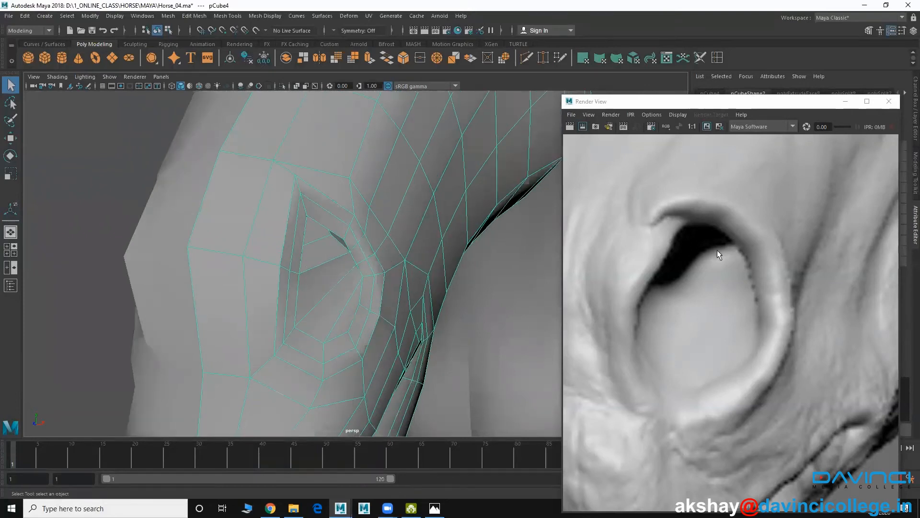
middle_click_drag(747, 270, 735, 281, "alt")
right_click_drag(493, 283, 359, 267, "alt")
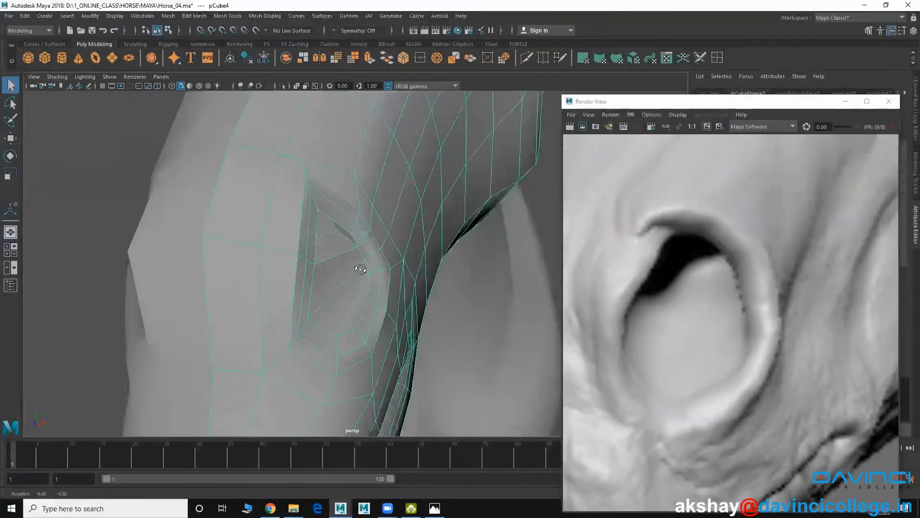
left_click_drag(360, 267, 381, 281, "alt")
right_click_drag(307, 275, 318, 202, "alt")
Select the edge loop around the nostril rim and adjust its position with the Move tool
left_click(307, 219)
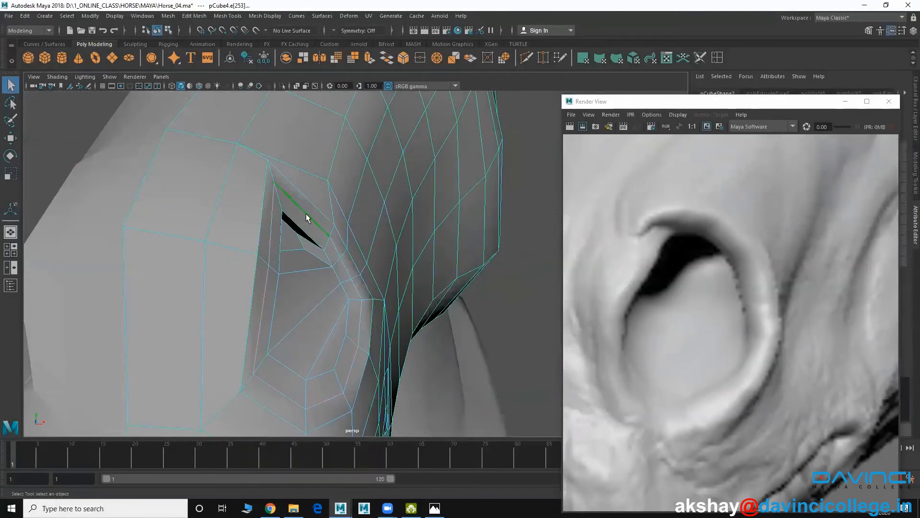
key("w")
left_click_drag(307, 215, 332, 223, "alt")
middle_click_drag(326, 134, 312, 226, "alt")
left_click_drag(299, 262, 291, 239)
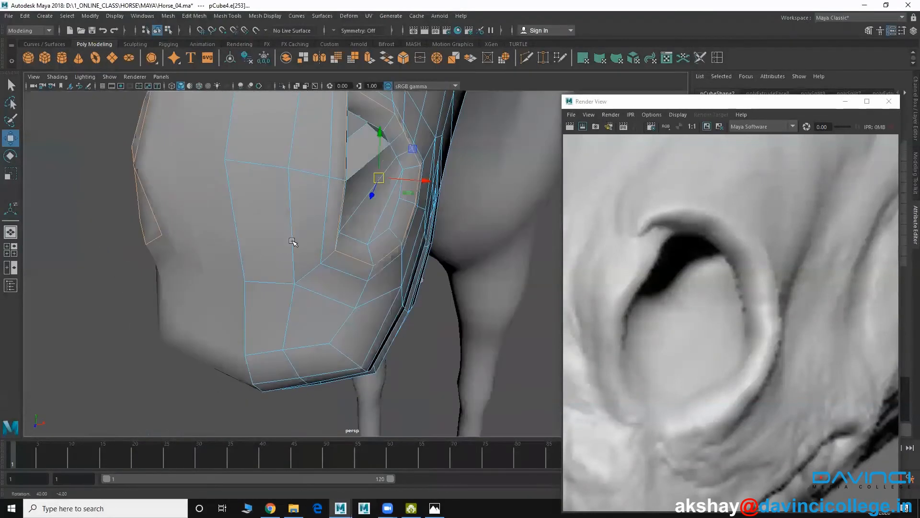
middle_click_drag(292, 239, 276, 304, "alt")
scroll(338, 305, "up", 2)
scroll(316, 302, "down", 4)
left_click_drag(315, 302, 315, 283, "alt")
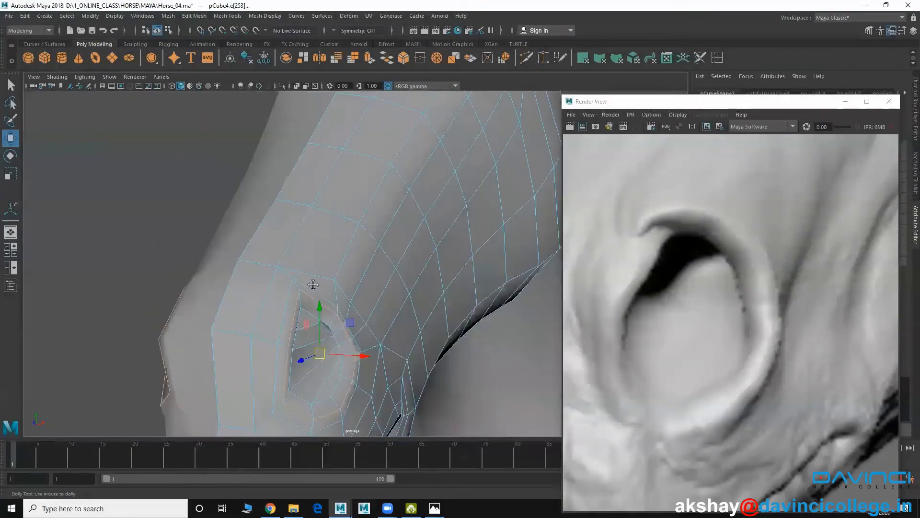
scroll(317, 254, "up", 2)
middle_click_drag(315, 233, 320, 173, "alt")
Return to object mode and check the reshaped nostril rim on the smoothed head from the side and front
right_click_drag(337, 176, 365, 155)
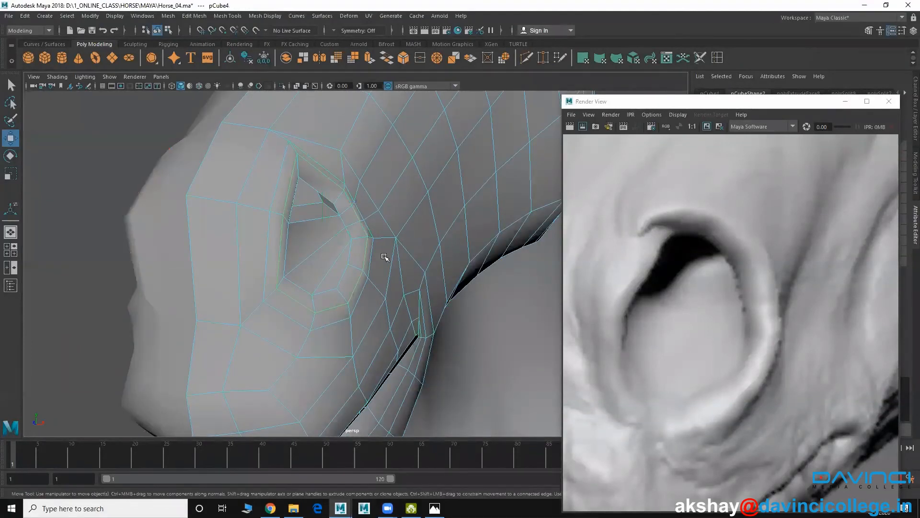
left_click_drag(367, 239, 342, 223, "alt")
key("3")
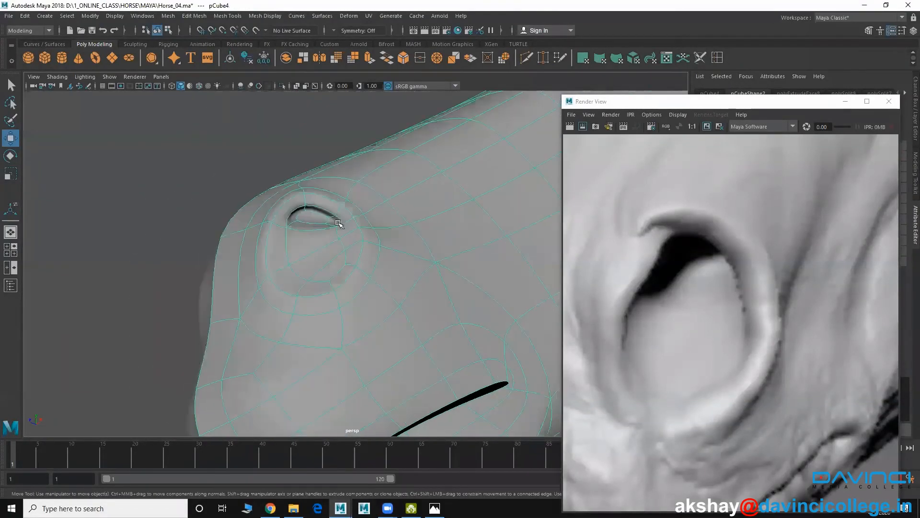
left_click(250, 152)
left_click_drag(250, 152, 345, 224, "alt")
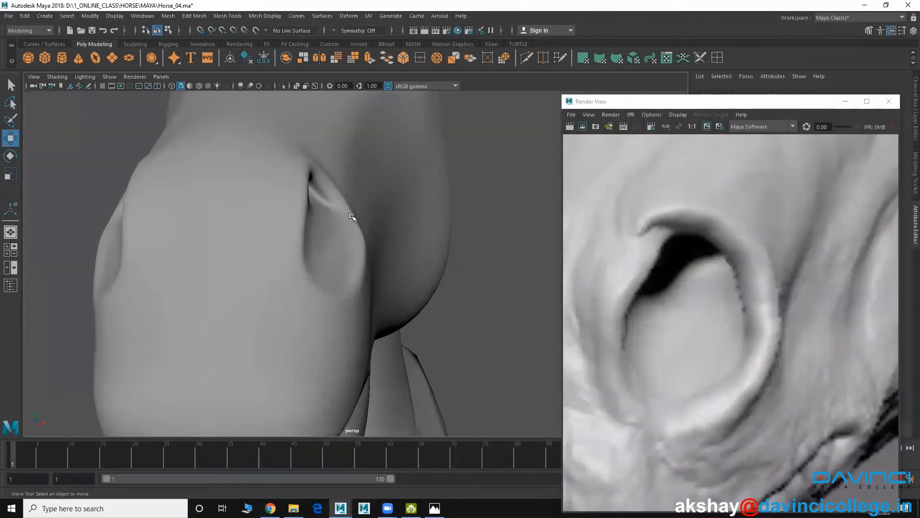
mouse_move(363, 271)
left_mouse_down("alt")
mouse_move(384, 286)
mouse_move(366, 285)
left_mouse_up("alt")
mouse_move(366, 285)
right_mouse_down("alt")
mouse_move(409, 294)
mouse_move(377, 292)
right_mouse_up("alt")
left_click(383, 278)
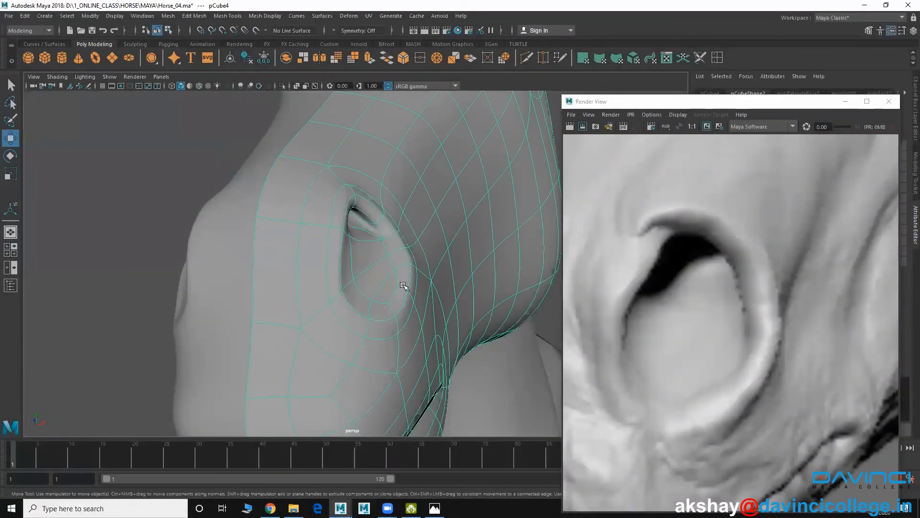
Turn off the smooth preview and move the upper rear edge of the nostril rim backward
key("1")
left_click_drag(412, 295, 380, 302, "alt")
right_click_drag(380, 302, 413, 308, "alt")
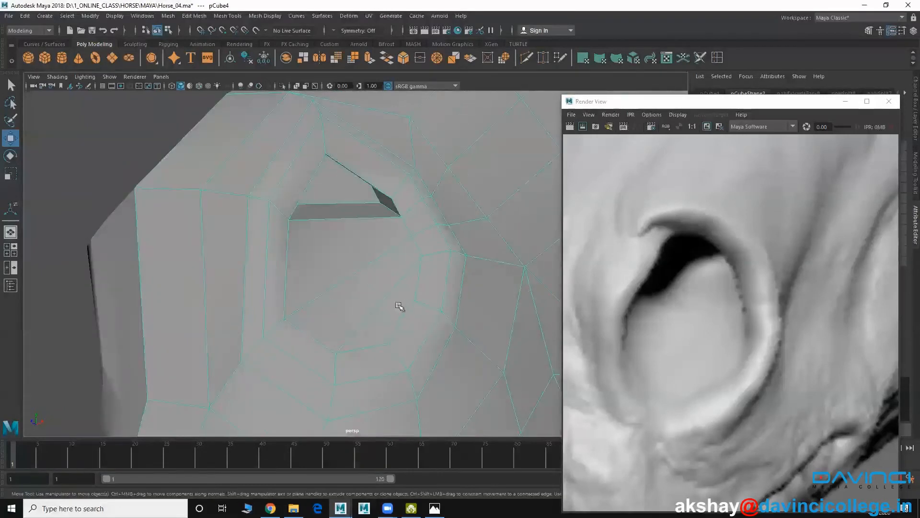
left_click_drag(402, 306, 379, 305, "alt")
right_click_drag(374, 213, 368, 188)
left_click(369, 190)
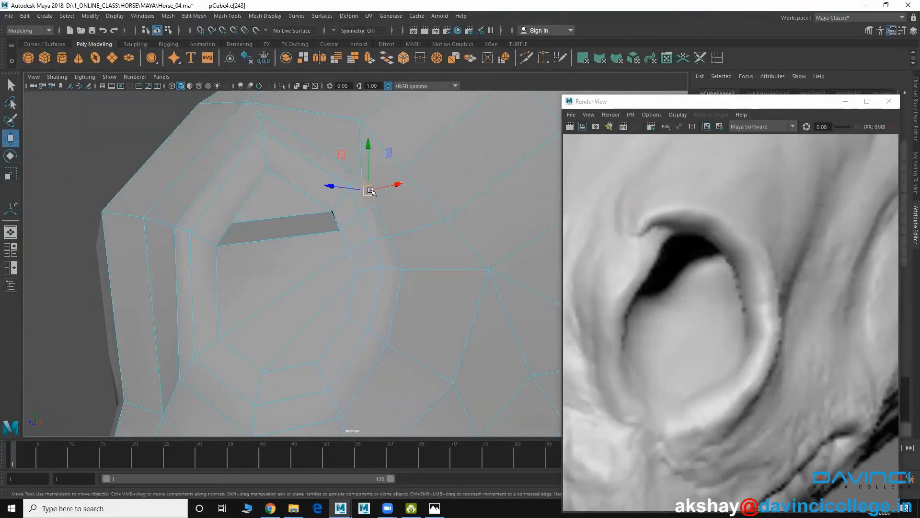
left_click_drag(370, 190, 381, 188)
left_click(386, 219)
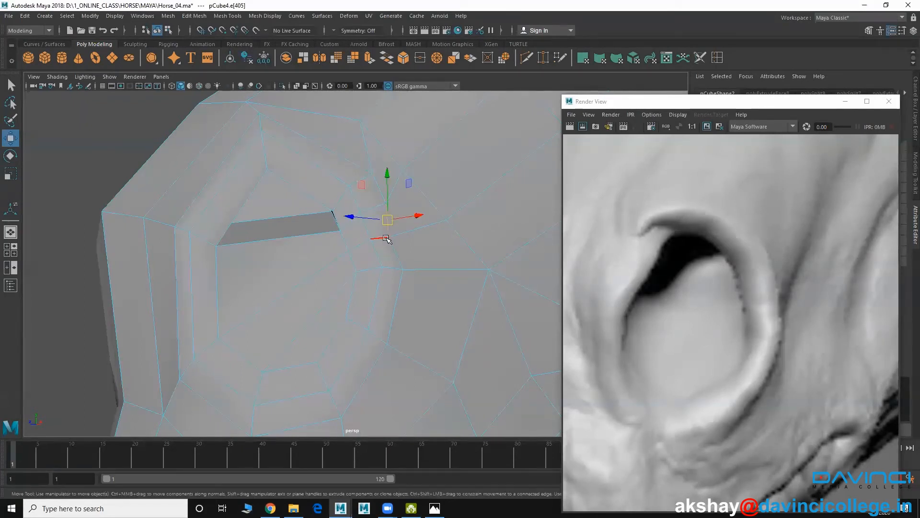
Switch to vertex mode and pull the outer vertices along the rear and lower rear nostril rim backward
right_click_drag(388, 239, 385, 209)
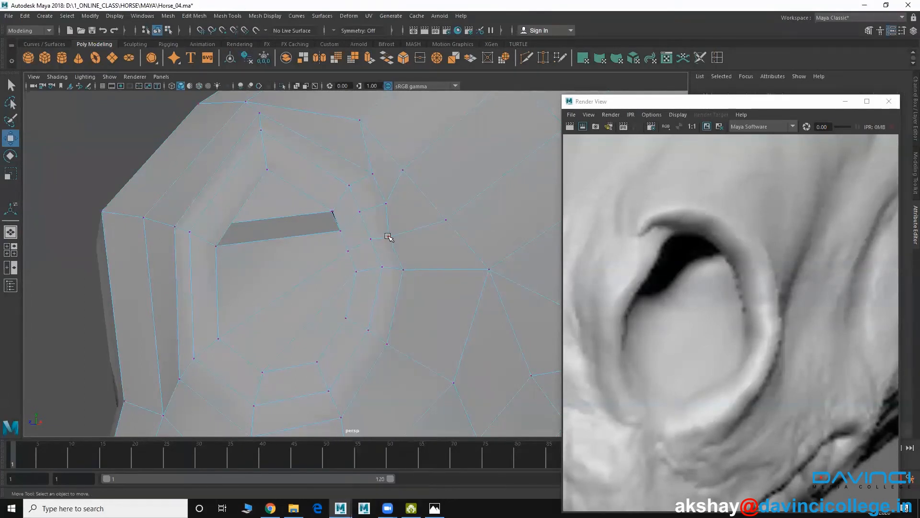
left_click(389, 238)
left_click_drag(389, 239, 402, 238)
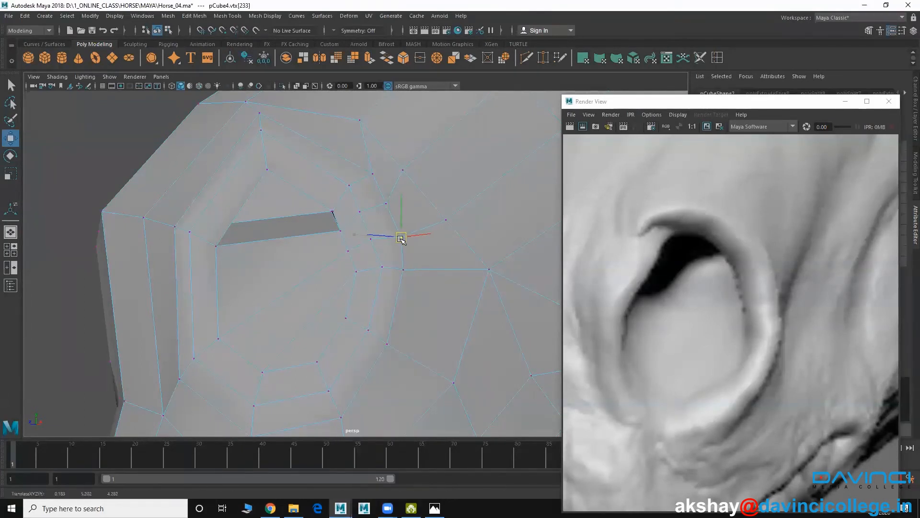
left_click(407, 270)
left_click_drag(407, 272, 413, 270)
middle_click_drag(396, 330, 383, 226, "alt")
middle_click_drag(387, 179, 376, 199, "alt")
left_click(368, 173)
left_click_drag(367, 172, 380, 182)
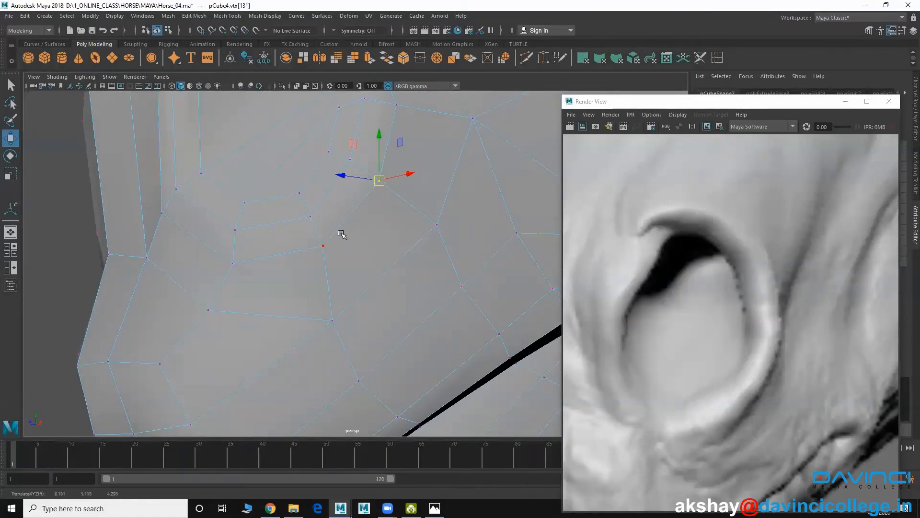
Examine the nostril rim's vertices and edge flow from above, close up and from the side
right_click_drag(415, 285, 296, 252, "alt")
left_click_drag(307, 257, 312, 297, "alt")
right_click_drag(319, 296, 344, 297, "alt")
left_click_drag(344, 298, 287, 214, "alt")
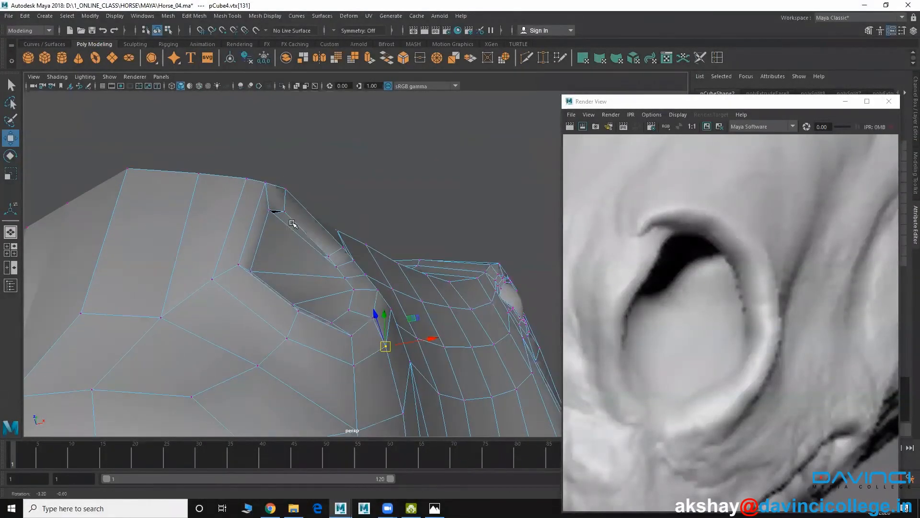
mouse_move(250, 272)
left_mouse_down("alt")
mouse_move(225, 322)
mouse_move(254, 322)
mouse_move(349, 259)
mouse_move(305, 277)
mouse_move(249, 231)
mouse_move(242, 237)
mouse_move(267, 277)
mouse_move(252, 286)
left_mouse_up("alt")
middle_click_drag(259, 313, 377, 306, "alt")
scroll(302, 272, "up", 5)
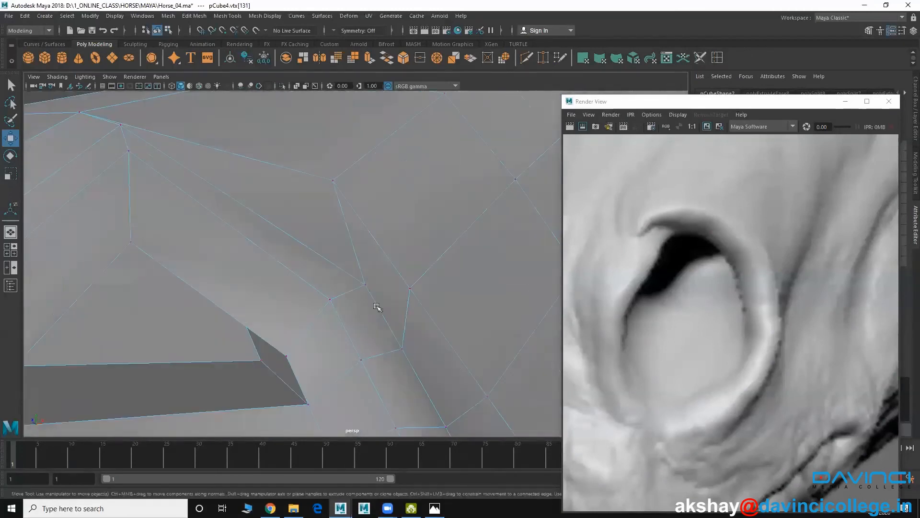
scroll(299, 289, "down", 6)
left_click_drag(297, 288, 328, 320, "alt")
scroll(308, 286, "up", 3)
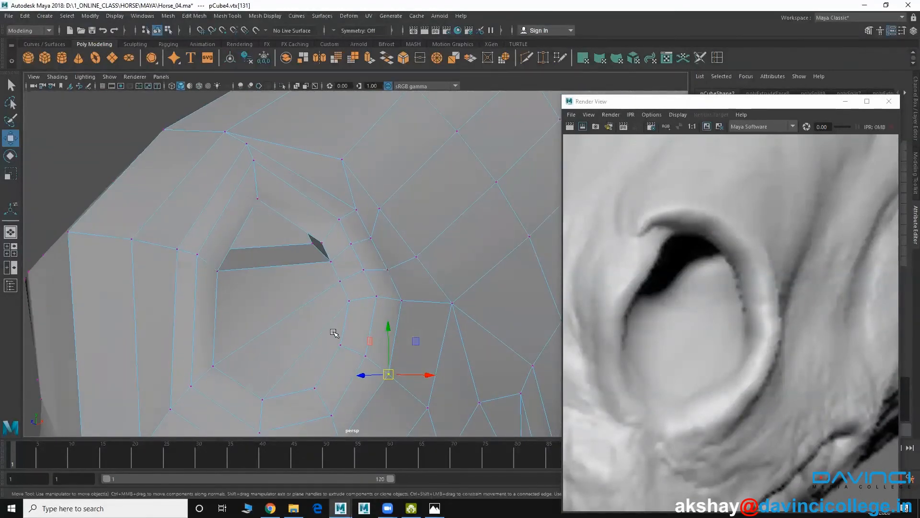
scroll(319, 313, "down", 3)
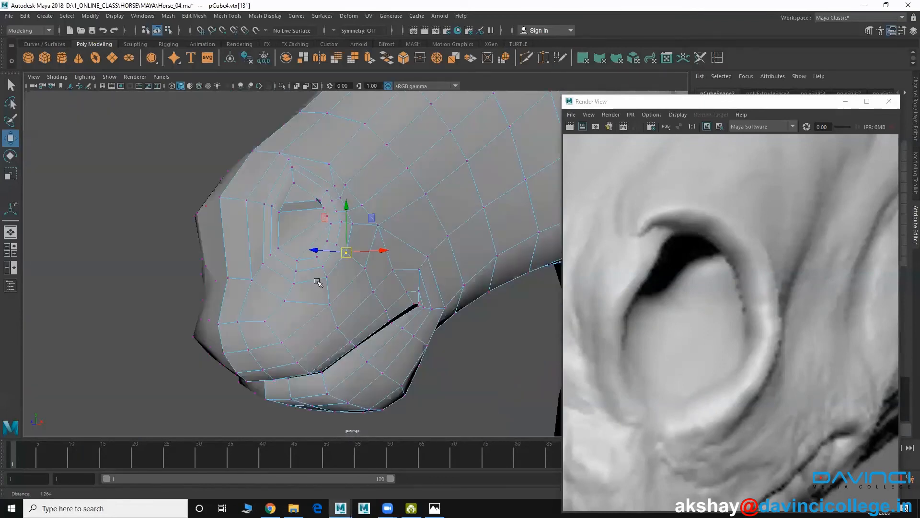
scroll(318, 282, "up", 3)
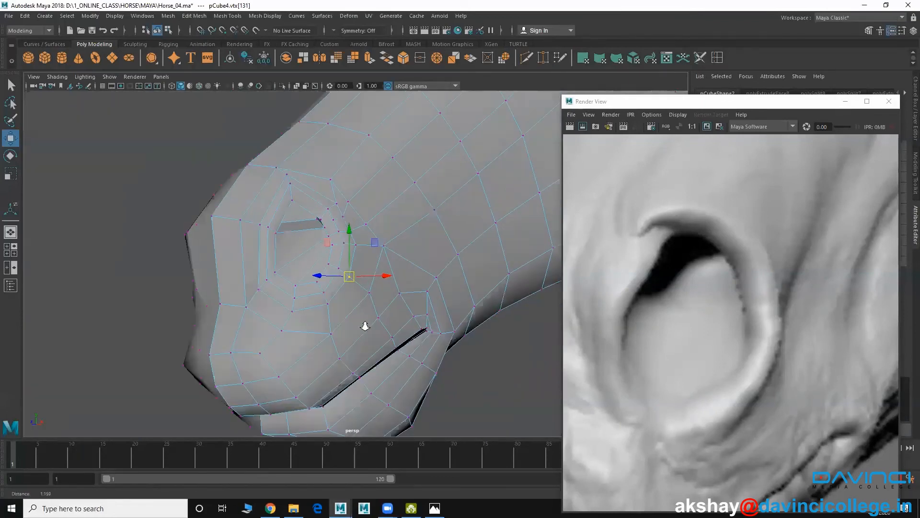
Try to insert an edge loop through the extruded wall inside the upper nostril opening
left_click(227, 18)
left_click(249, 88)
left_click_drag(304, 268, 266, 242, "alt")
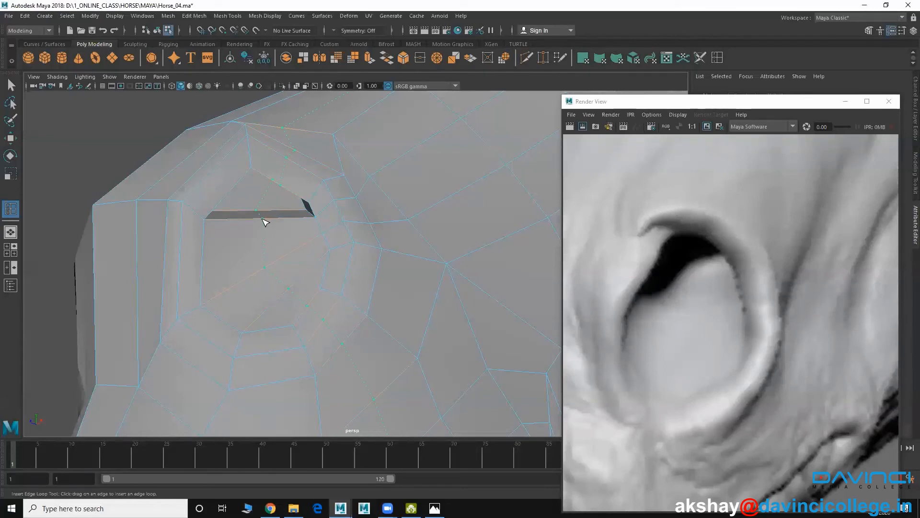
left_click(263, 219)
right_click_drag(382, 277, 299, 247, "alt")
left_click_drag(294, 254, 305, 263, "alt")
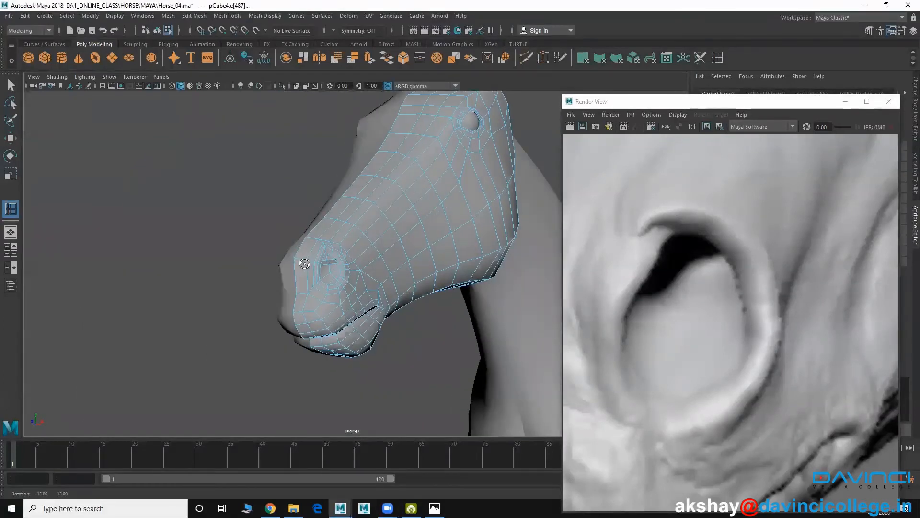
right_click_drag(363, 288, 390, 294, "alt")
key("ctrl+z")
Compare the nostril opening and its inner faces with the reference image up close
middle_click_drag(341, 283, 337, 298, "alt")
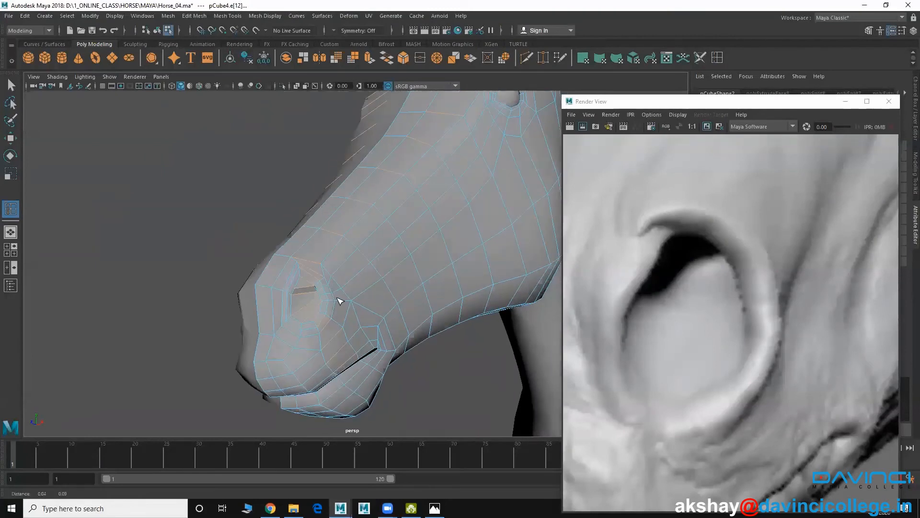
left_click_drag(335, 284, 340, 278, "alt")
right_click_drag(337, 277, 465, 341, "alt")
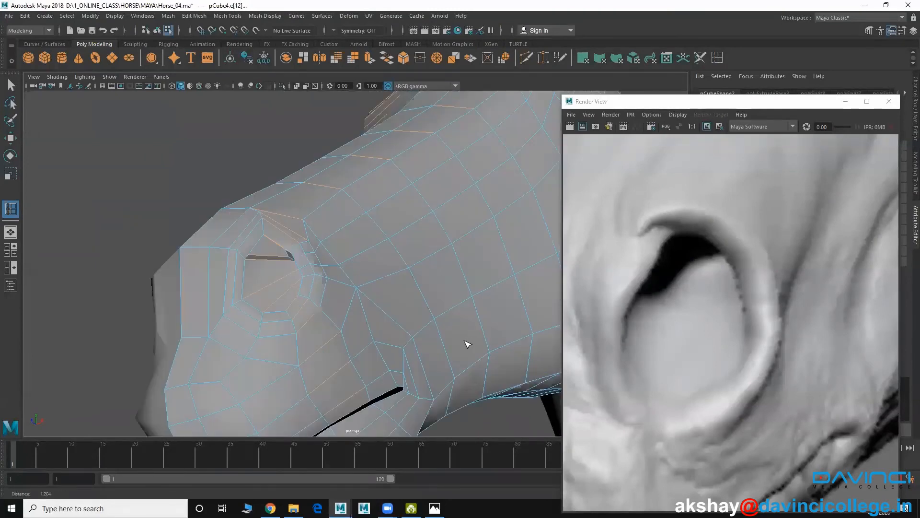
right_click_drag(282, 310, 314, 323, "alt")
middle_click_drag(315, 322, 336, 293, "alt")
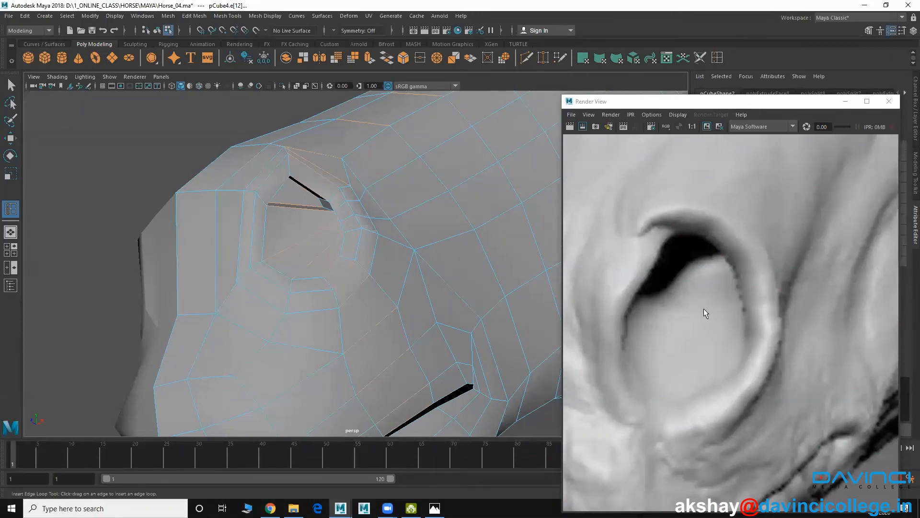
middle_click_drag(241, 243, 242, 262, "alt")
right_click_drag(242, 262, 295, 281, "alt")
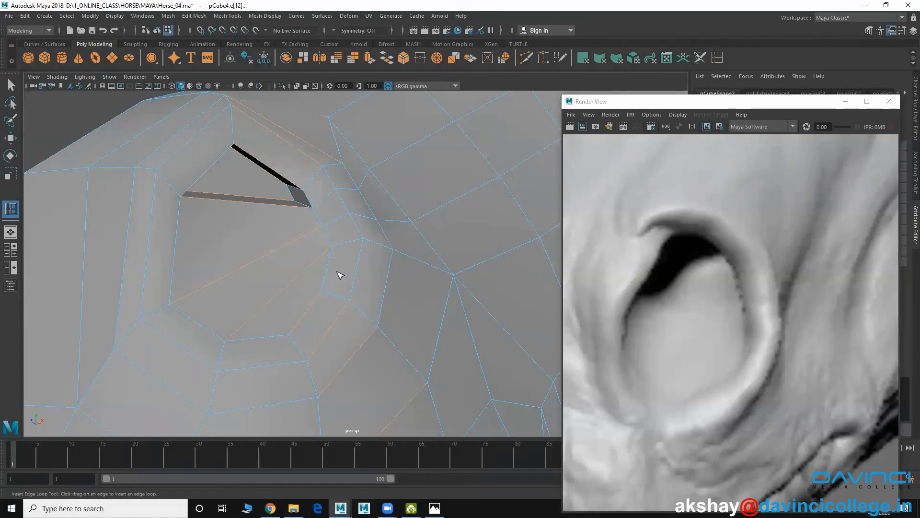
Start the camera over USB in DroidCam with video and audio, minimise it, and return to the Maya scene
mouse_move(293, 507)
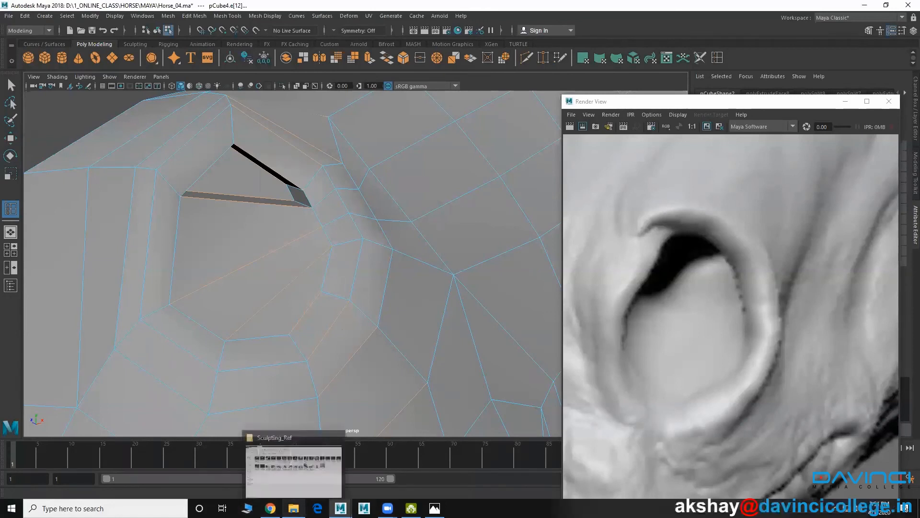
left_click(864, 6)
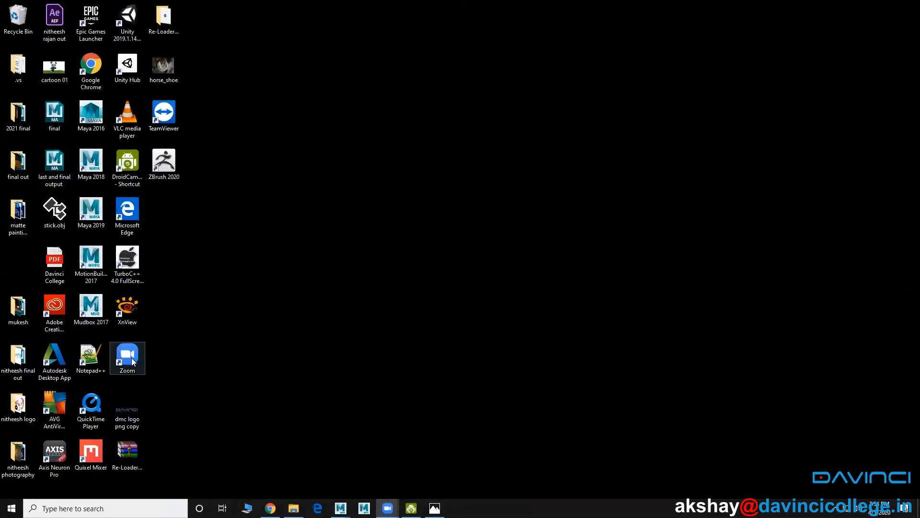
double_click(129, 168)
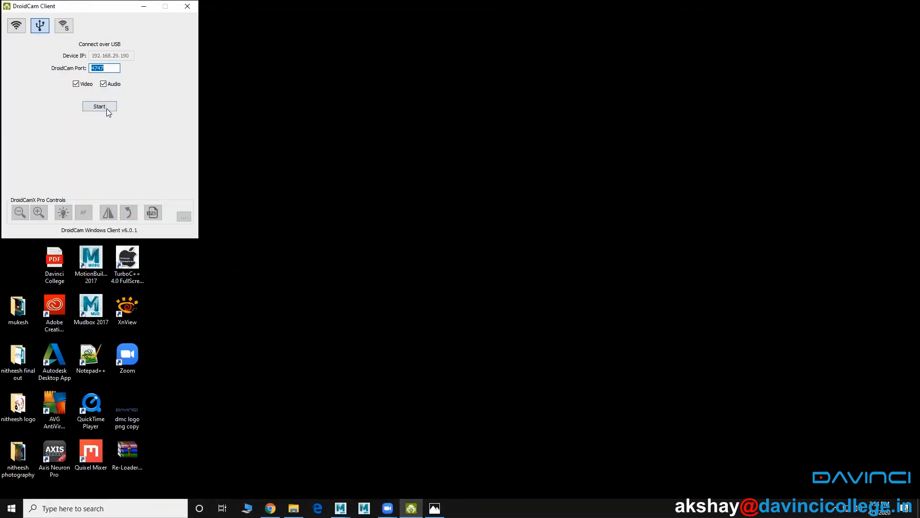
left_click(107, 109)
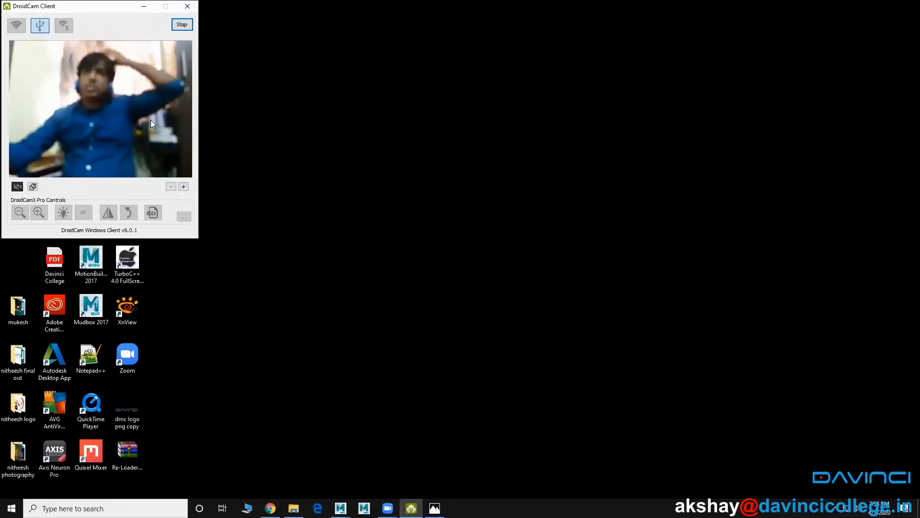
left_click(144, 6)
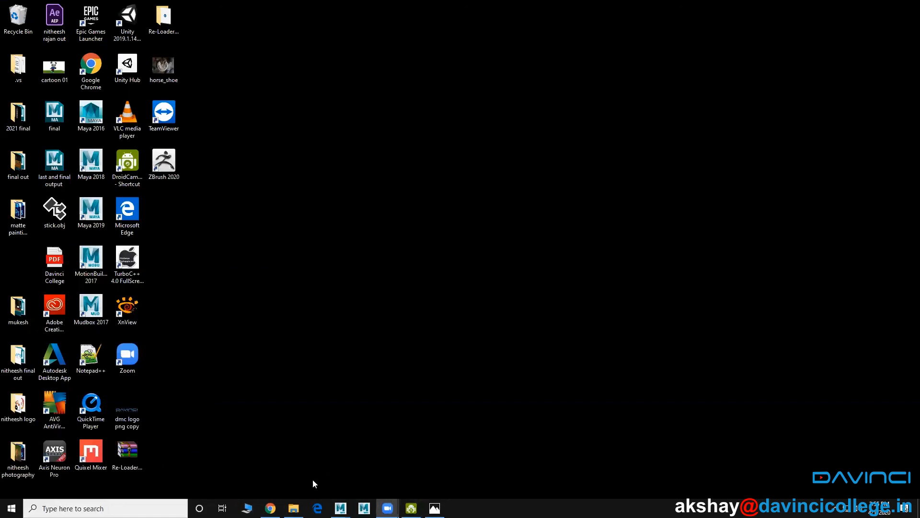
mouse_move(340, 507)
left_click(371, 481)
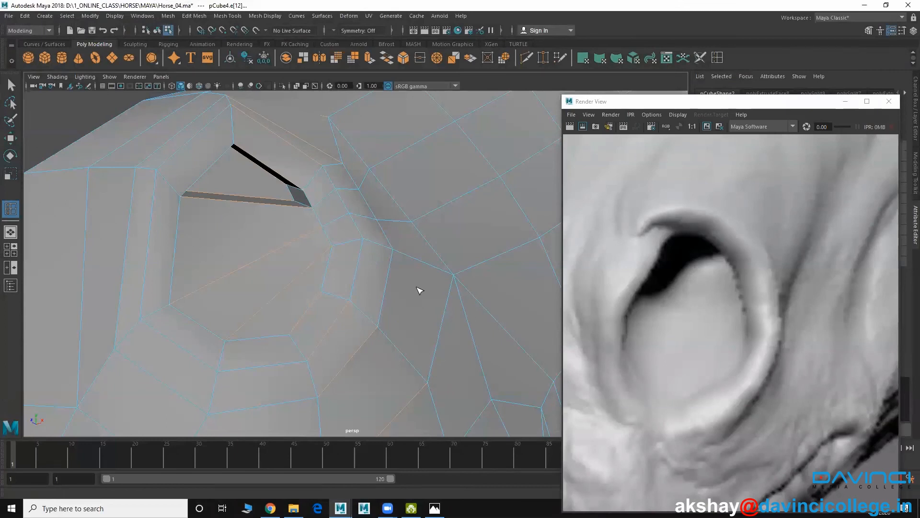
Enlarge the reference image around the nostril opening to compare its shape with the head mesh
scroll(402, 316, "down", 10)
left_click_drag(325, 310, 346, 304, "alt")
scroll(346, 303, "up", 5)
scroll(684, 318, "up", 2)
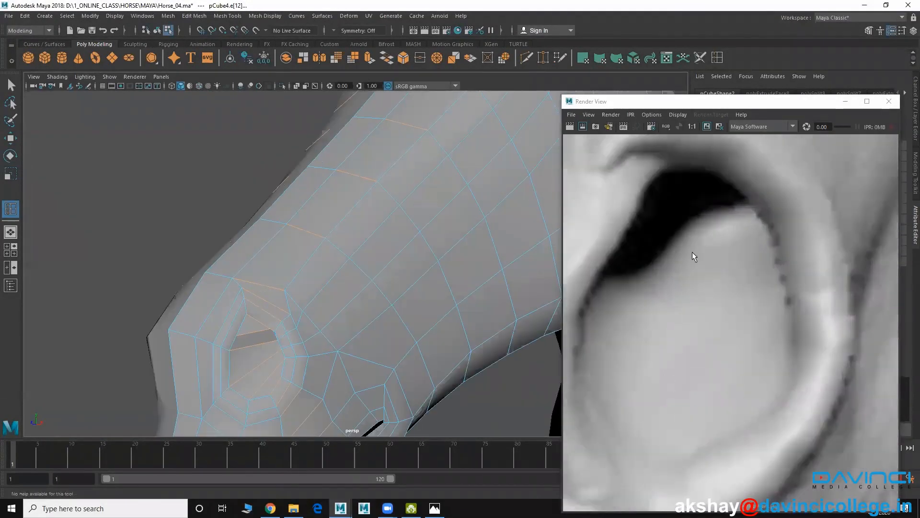
Insert an edge loop through the middle of the nostril's inner faces and along the top of the snout
middle_click_drag(304, 357, 322, 322, "alt")
left_click_drag(298, 334, 292, 311, "alt")
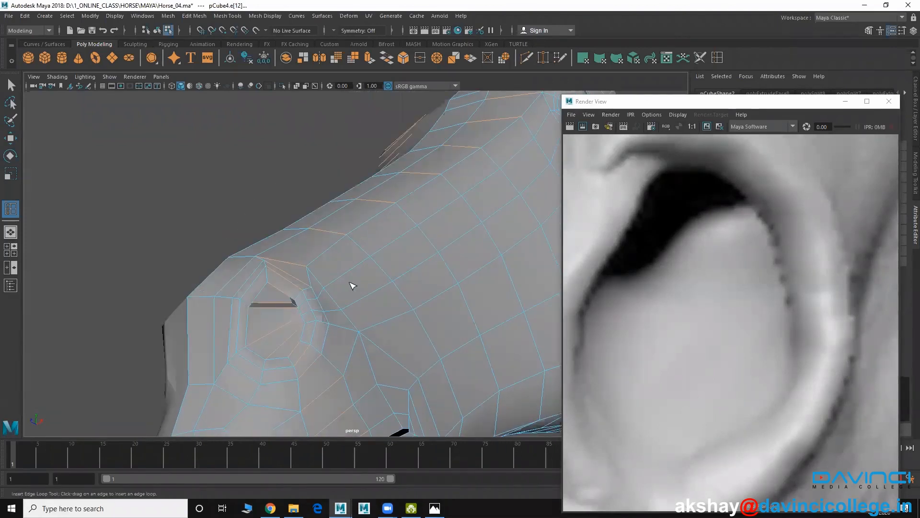
left_click(229, 16)
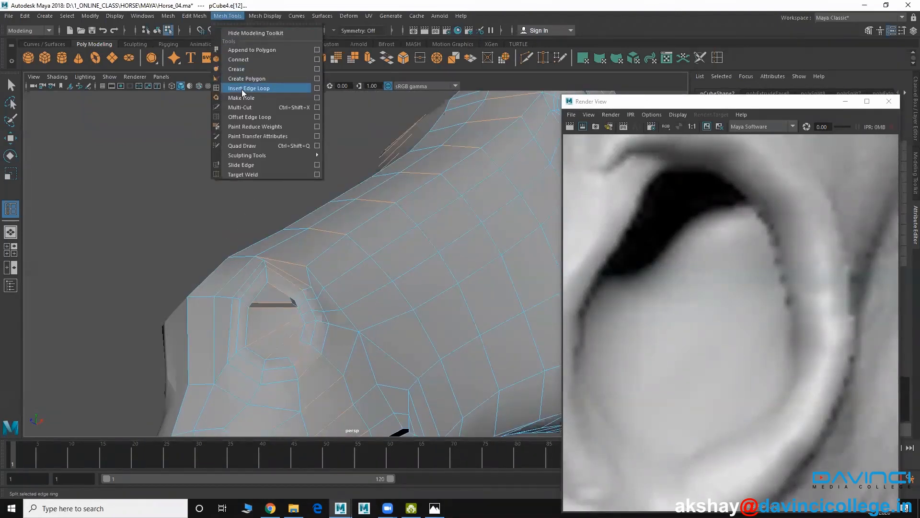
left_click(243, 88)
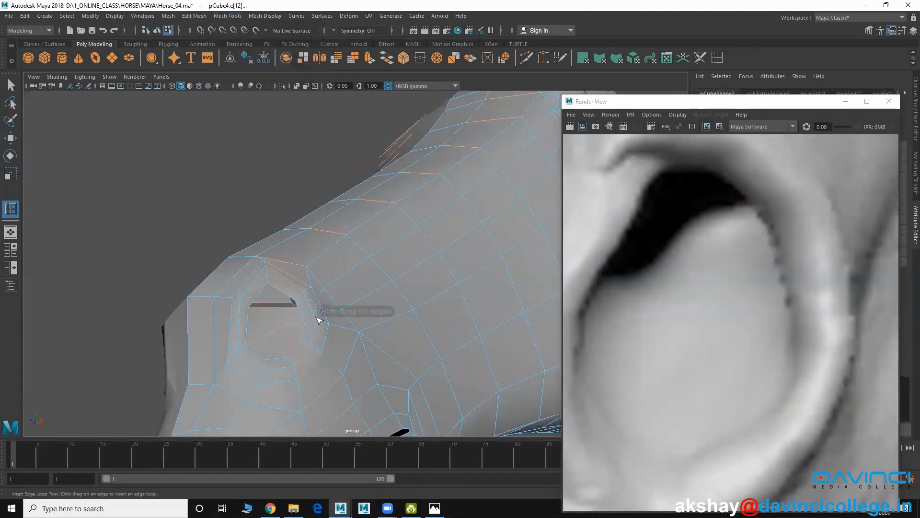
left_click(294, 341)
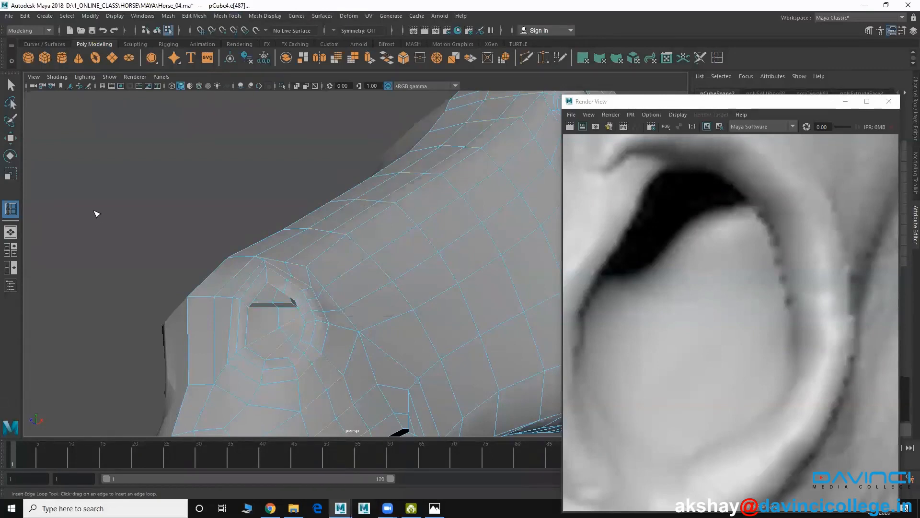
Move the new short edge on the lower wall of the upper nostril opening upward to arch its lower rim
key("w")
left_click_drag(211, 259, 272, 283, "alt")
right_click_drag(271, 284, 318, 343, "alt")
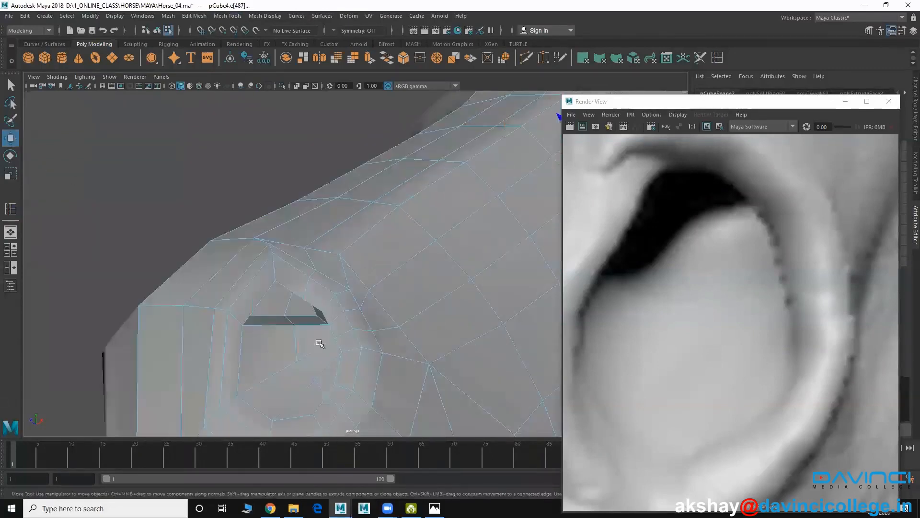
left_click_drag(318, 343, 384, 335, "alt")
middle_click_drag(376, 214, 344, 299, "alt")
right_click_drag(321, 243, 322, 273)
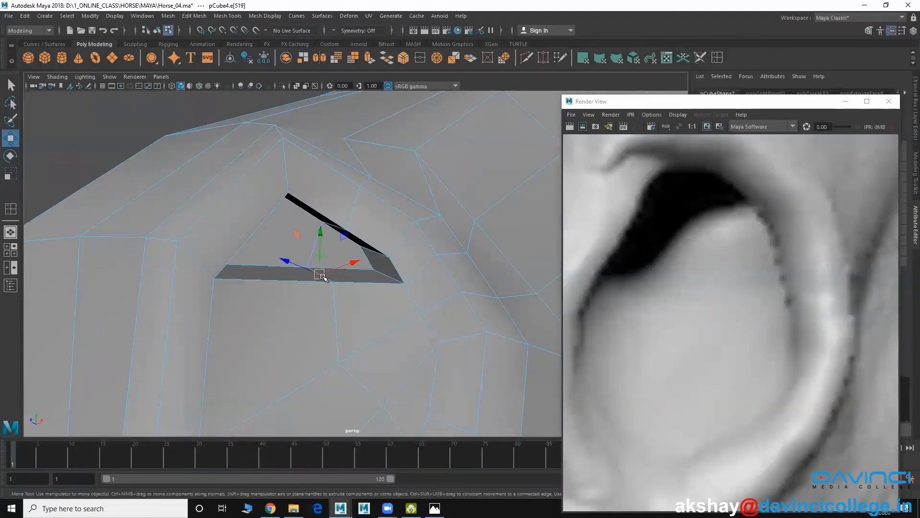
left_click_drag(323, 275, 323, 255)
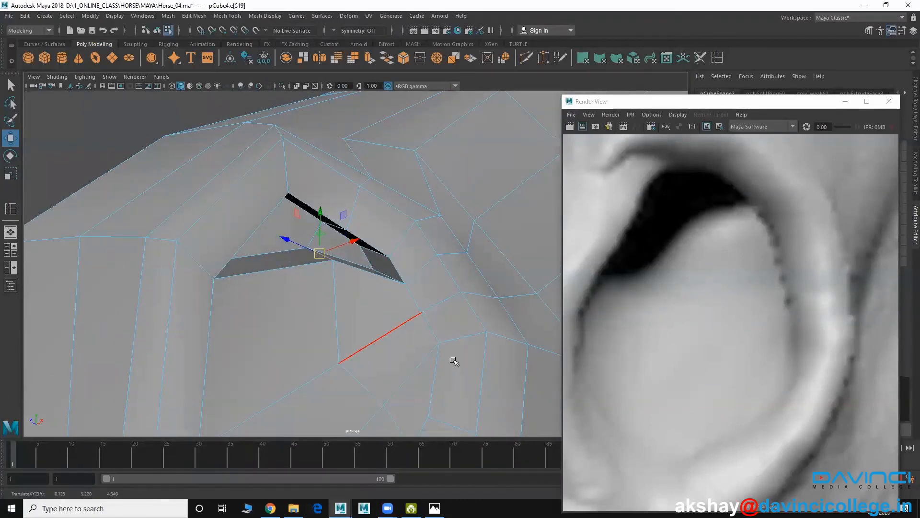
Select the inner face on the front half of the upper nostril opening's lower wall
right_click_drag(453, 360, 382, 345, "alt")
middle_click_drag(382, 345, 370, 330, "alt")
right_click_drag(369, 329, 449, 359, "alt")
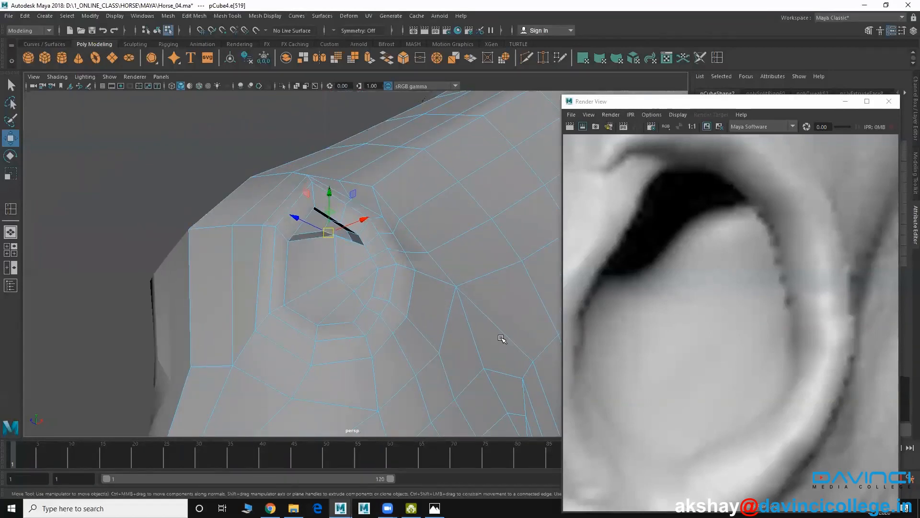
left_click_drag(349, 362, 332, 345, "alt")
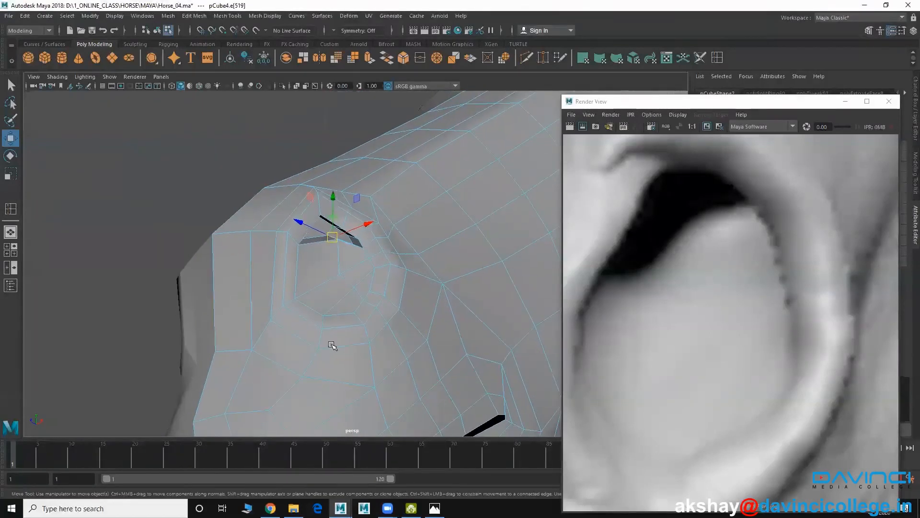
left_click(314, 241)
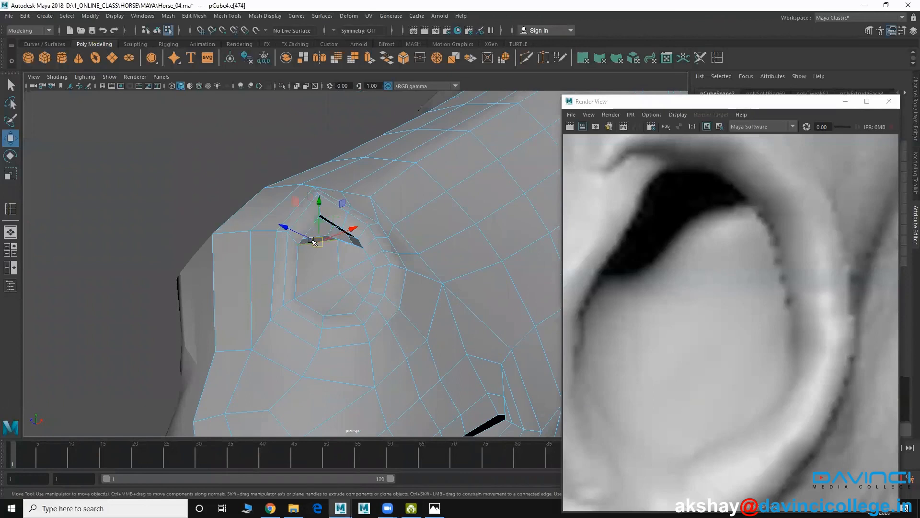
right_click(314, 242)
right_click_drag(307, 264, 308, 267)
middle_click_drag(308, 266, 304, 293, "alt")
right_click_drag(303, 293, 327, 290, "alt")
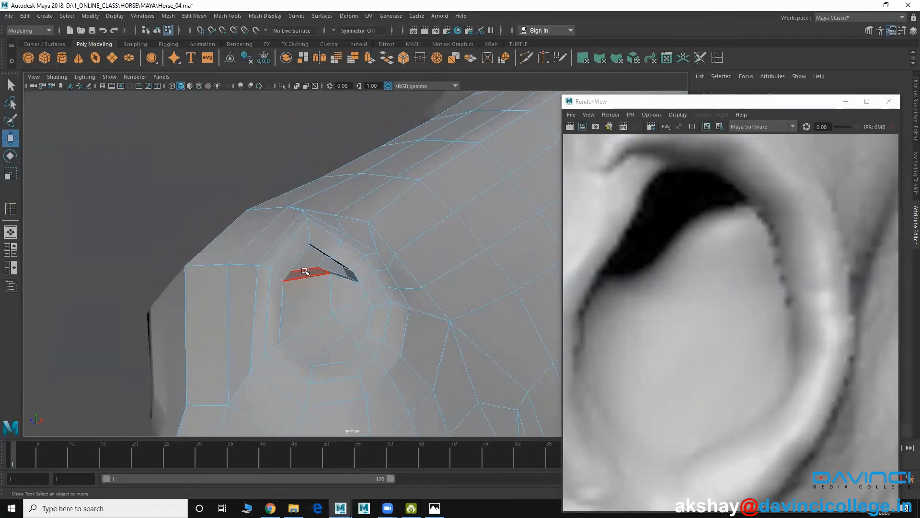
left_click(306, 271)
mouse_move(303, 273)
left_mouse_down()
mouse_move(303, 286)
mouse_move(303, 274)
left_mouse_up()
middle_click_drag(307, 297, 310, 304, "alt")
right_click_drag(310, 304, 261, 298, "alt")
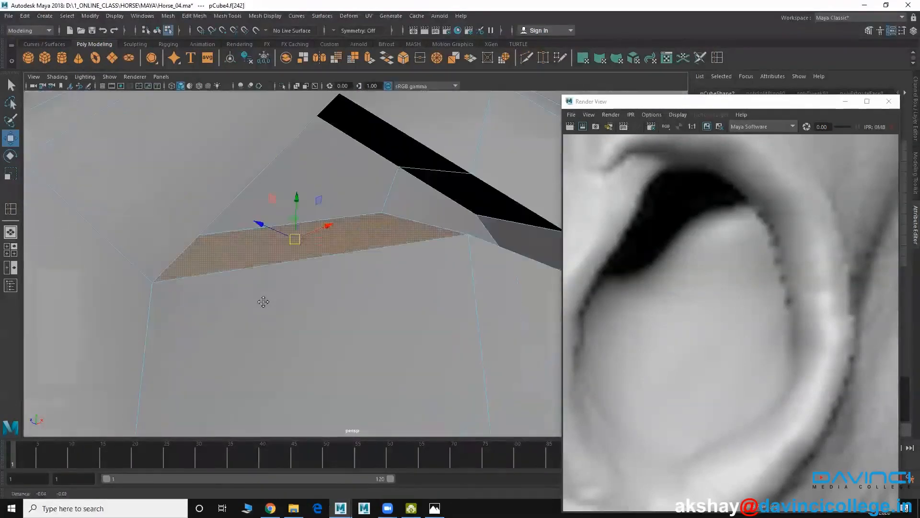